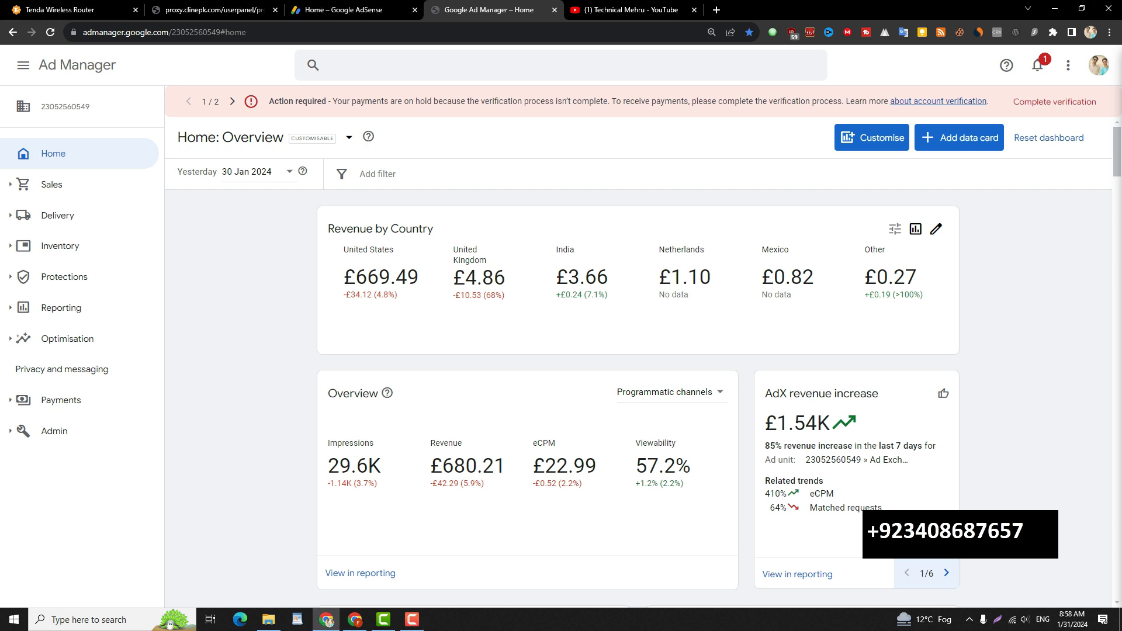
# Examine yesterday's United States and India revenue in the Revenue by Country card.
pyautogui.tripleClick(381, 277)
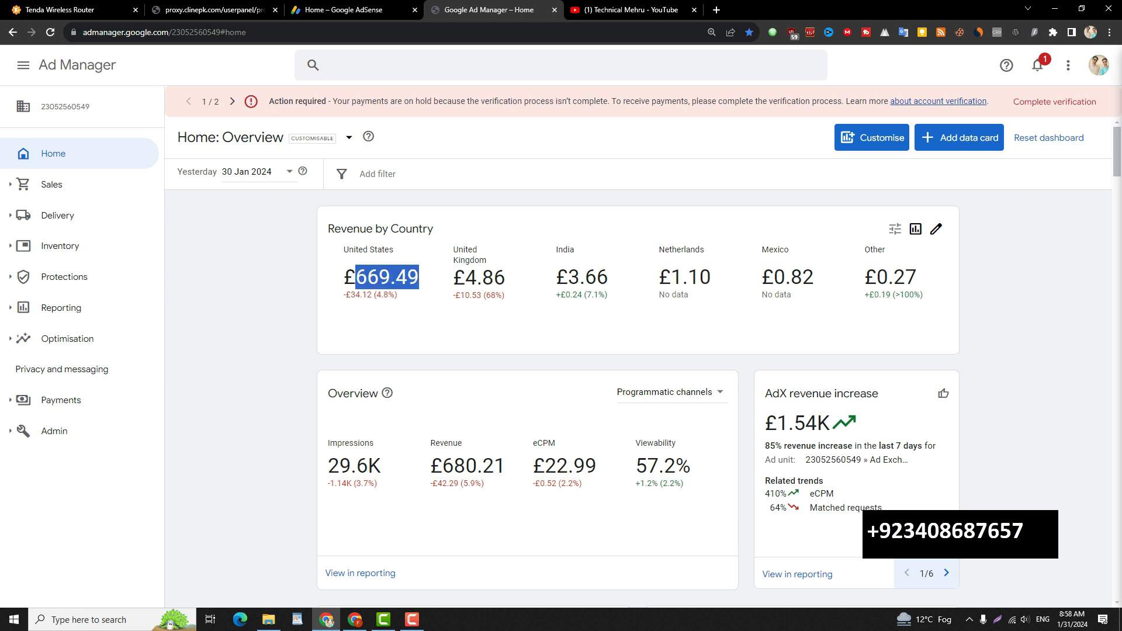
pyautogui.click(382, 277)
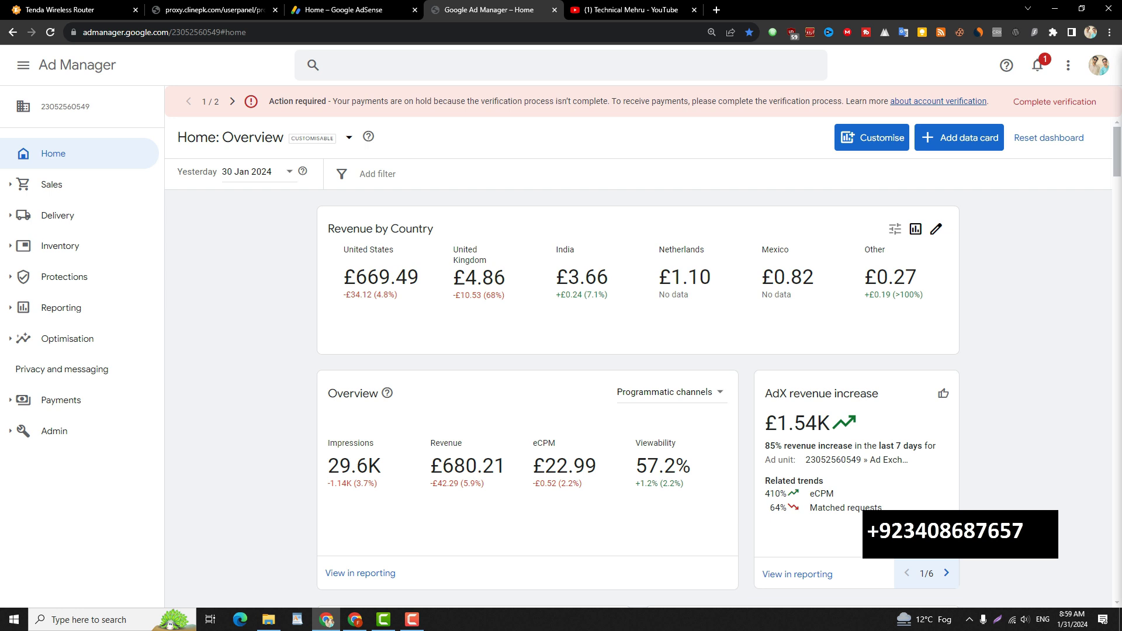
pyautogui.tripleClick(586, 277)
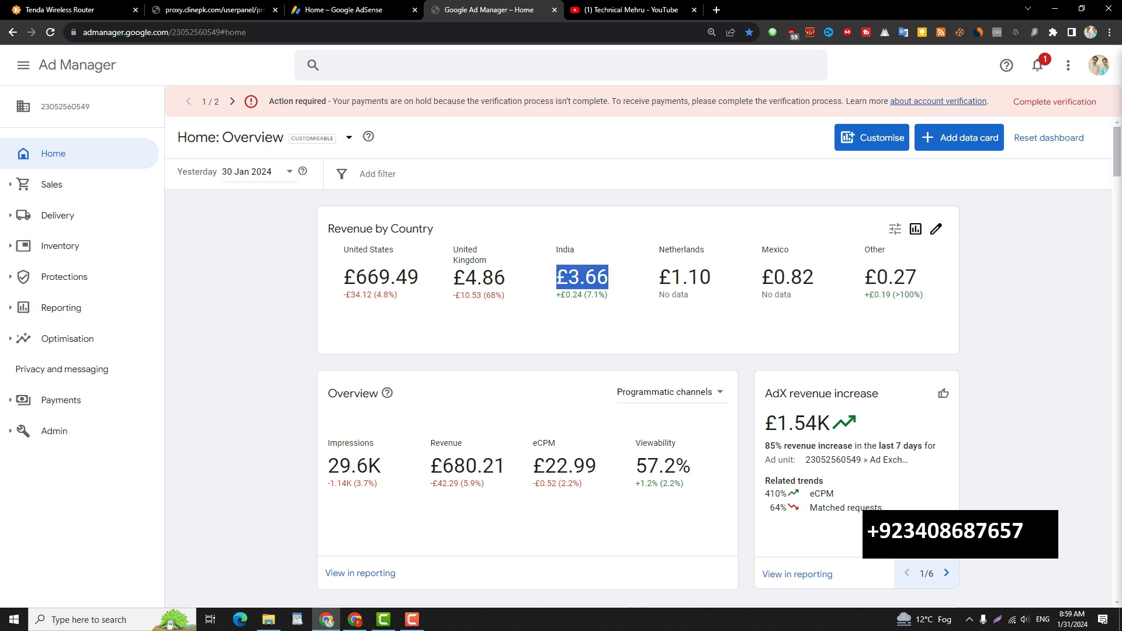
# Set the Ad Manager overview's date range to the last 7 days and examine the impressions and United States revenue.
pyautogui.click(259, 173)
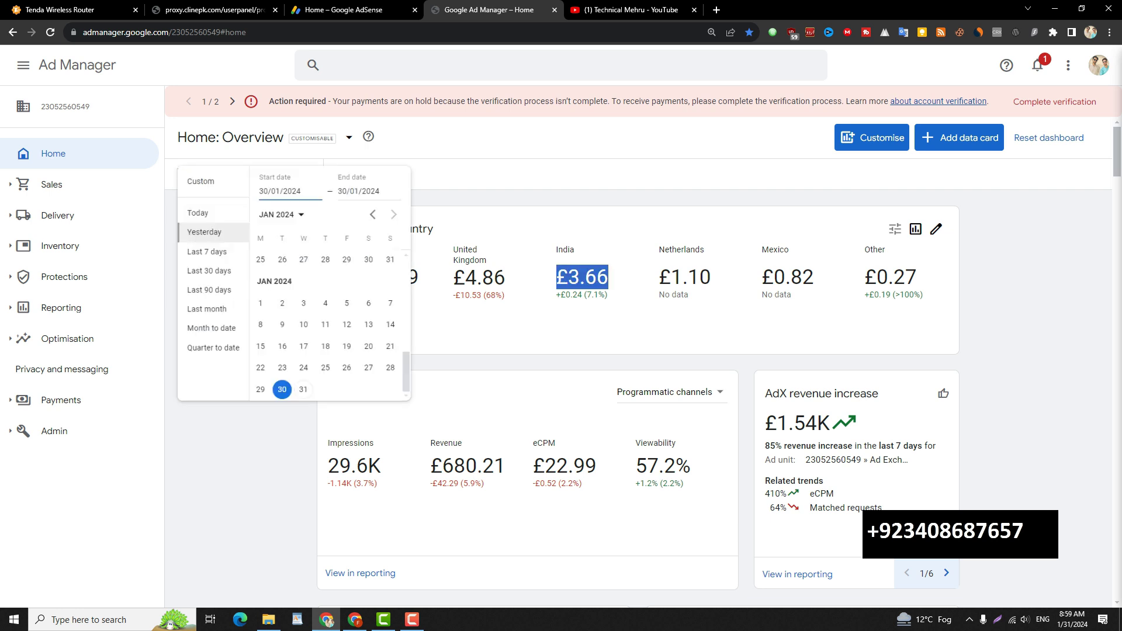
pyautogui.click(207, 252)
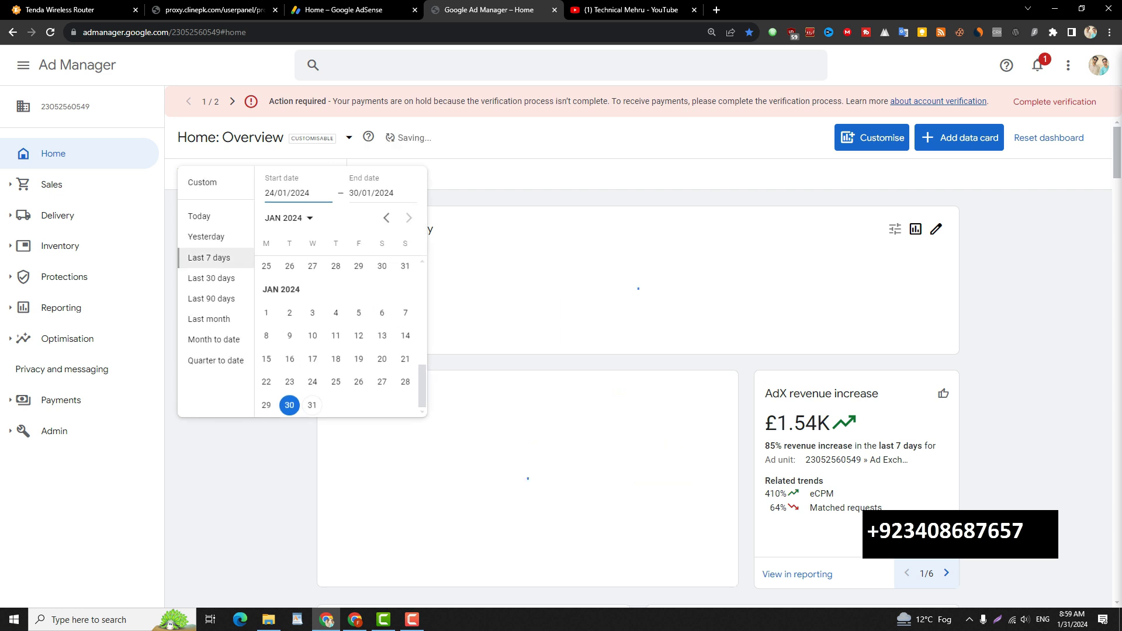
pyautogui.scroll(-3, 637, 380)
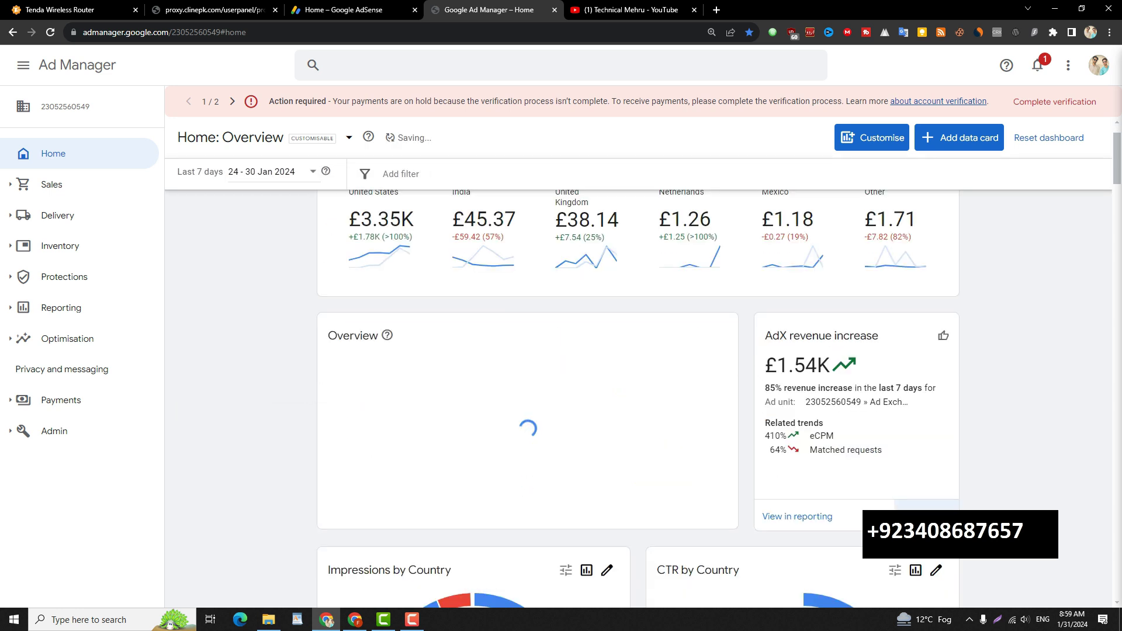
pyautogui.scroll(1, 637, 397)
pyautogui.doubleClick(351, 466)
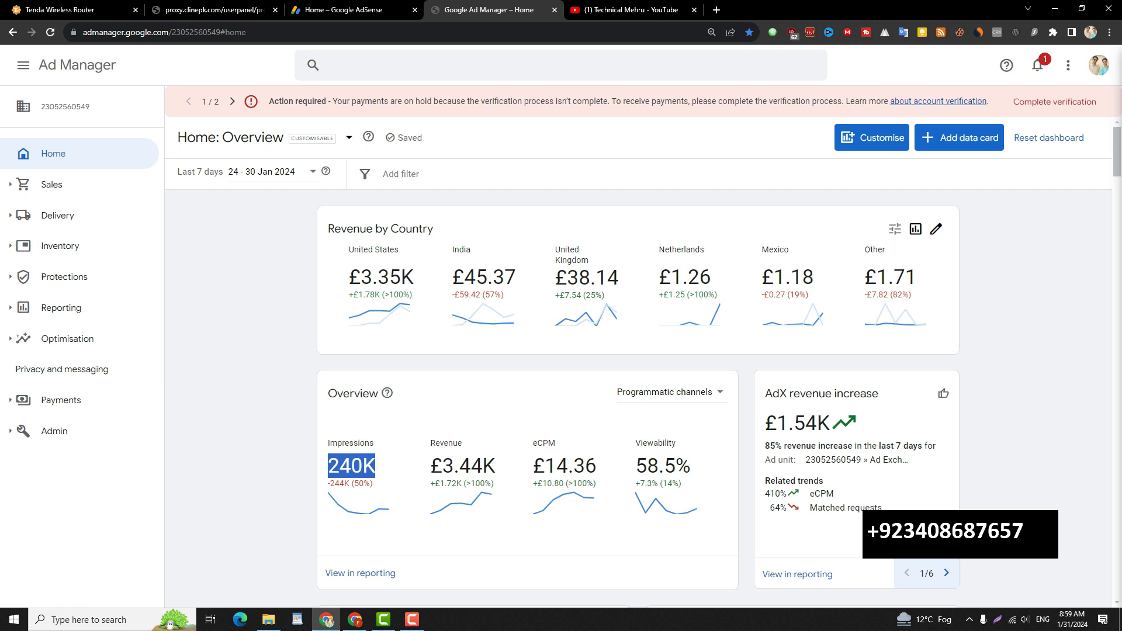
pyautogui.click(343, 484)
pyautogui.doubleClick(386, 278)
pyautogui.click(390, 286)
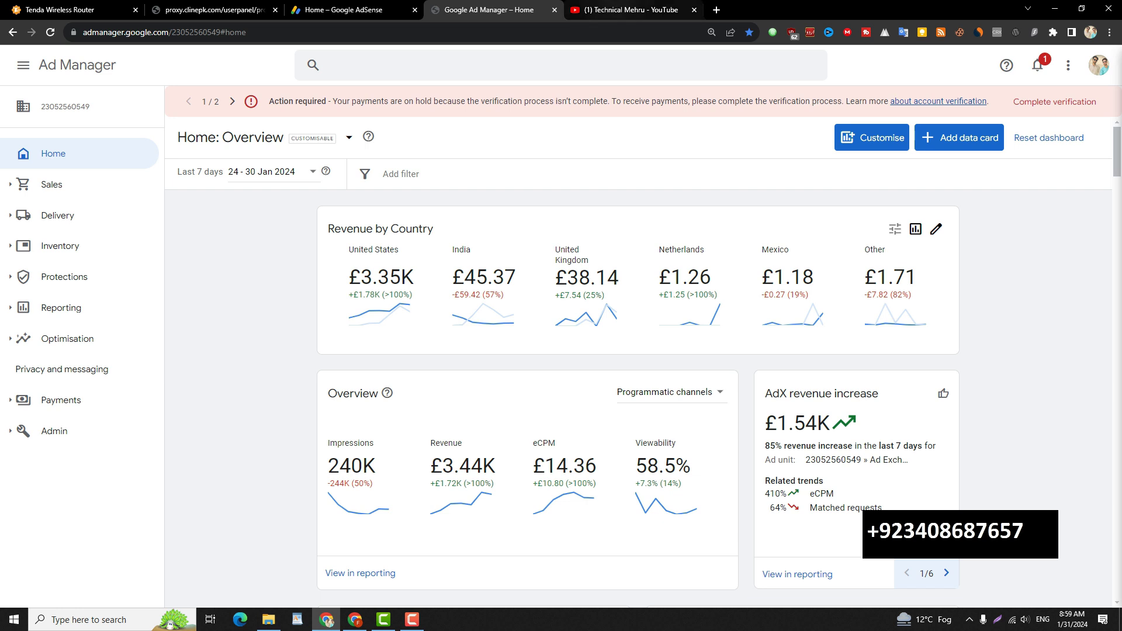
# Switch to the Technical Mehru YouTube channel and browse its latest videos.
pyautogui.click(628, 9)
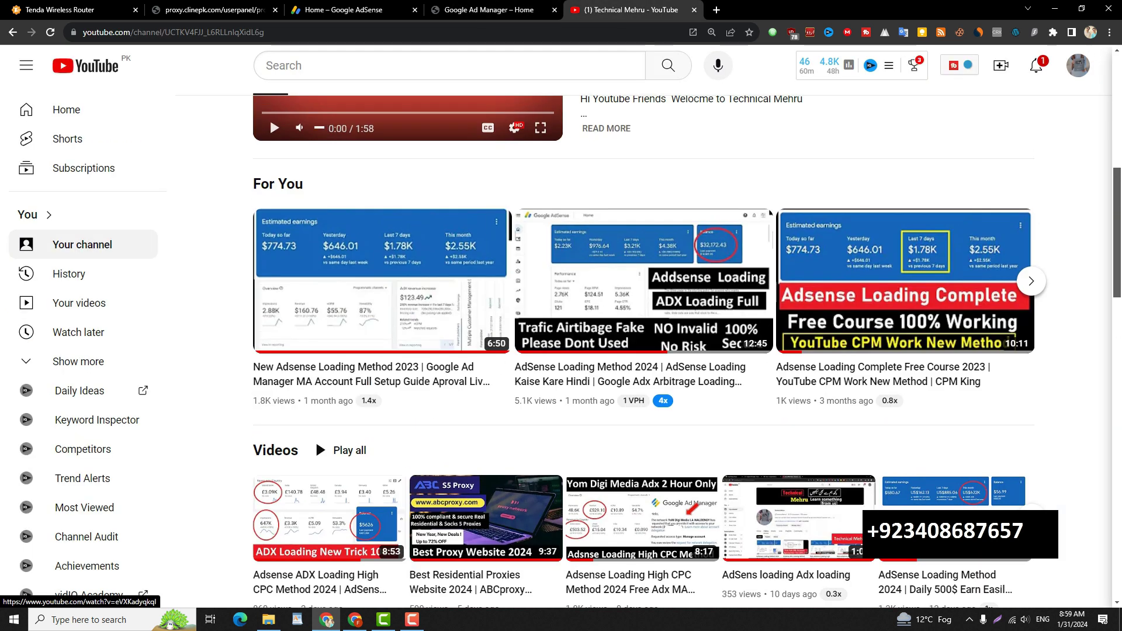
pyautogui.scroll(7, 316, 440)
pyautogui.click(323, 314)
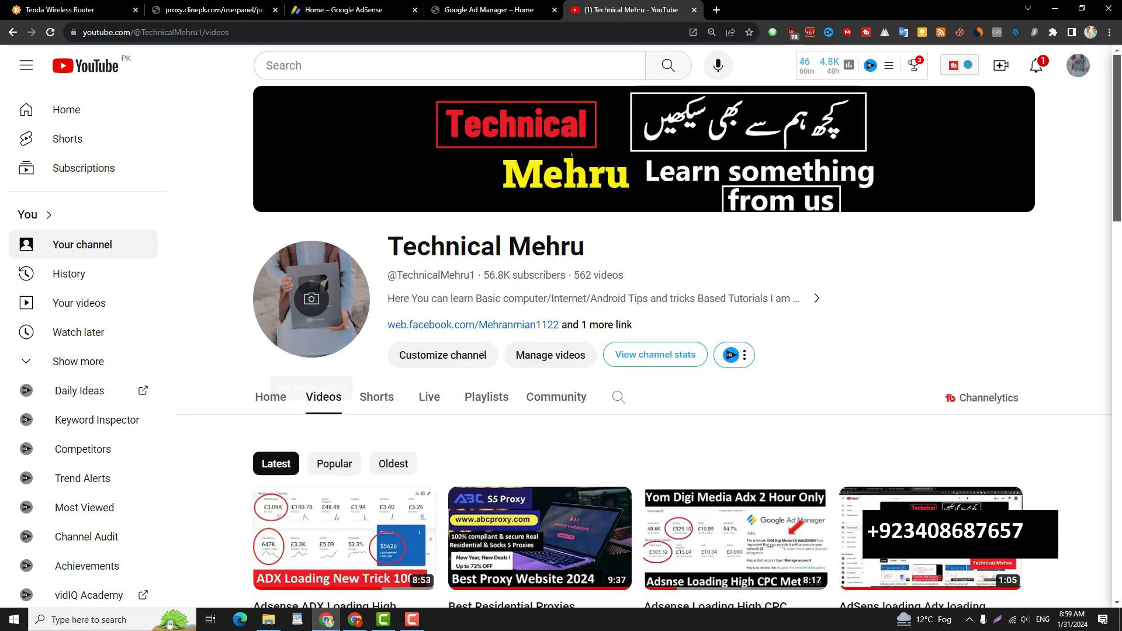
pyautogui.scroll(-4, 345, 304)
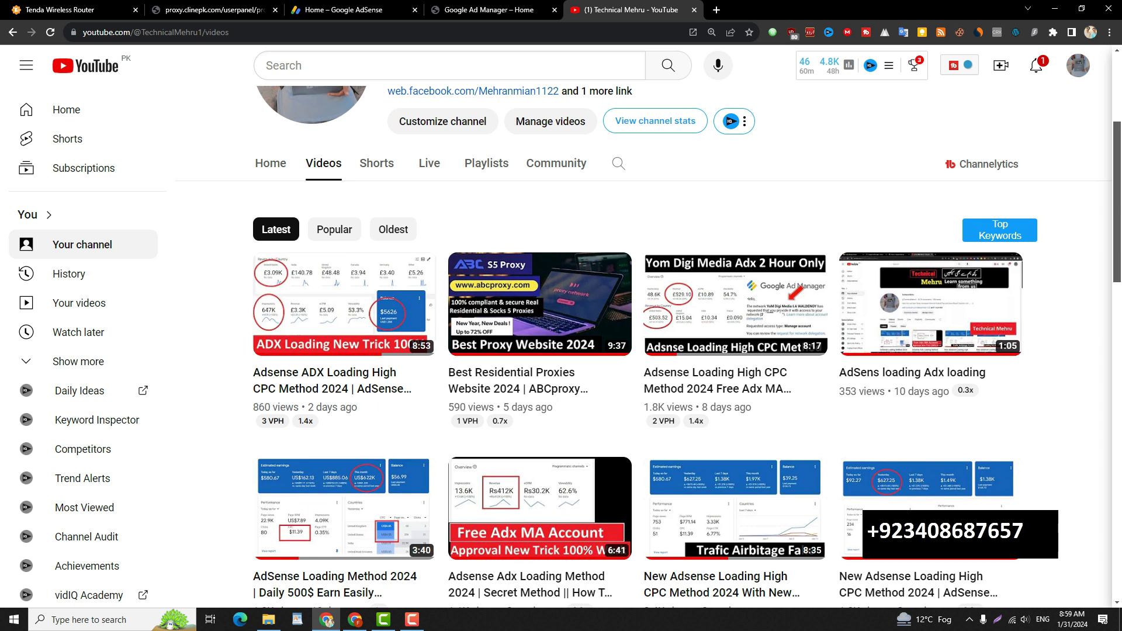
pyautogui.scroll(-3, 637, 351)
pyautogui.scroll(1, 637, 351)
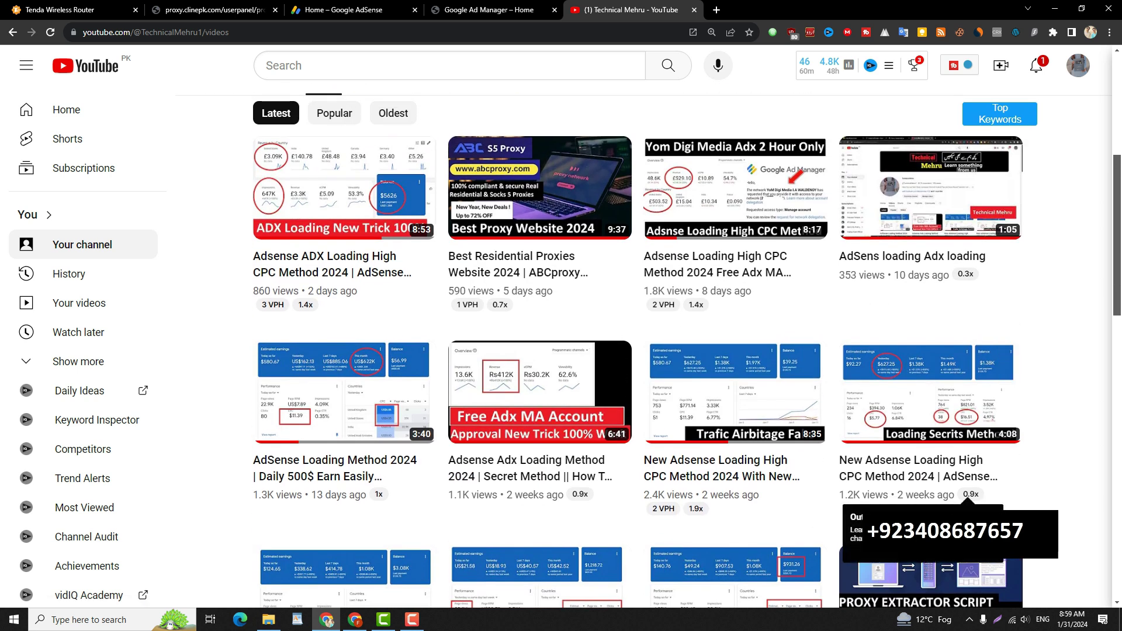
pyautogui.scroll(1, 637, 351)
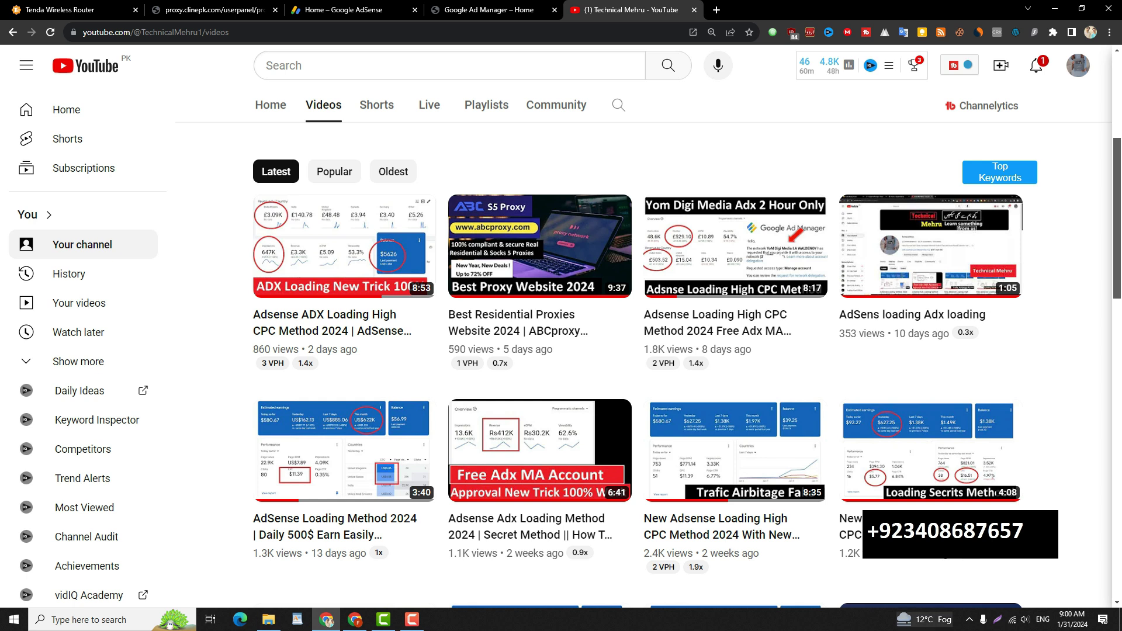
# Refresh the Google AdSense home page and set the Performance card to Last 28 days vs previous 28 days.
pyautogui.click(344, 10)
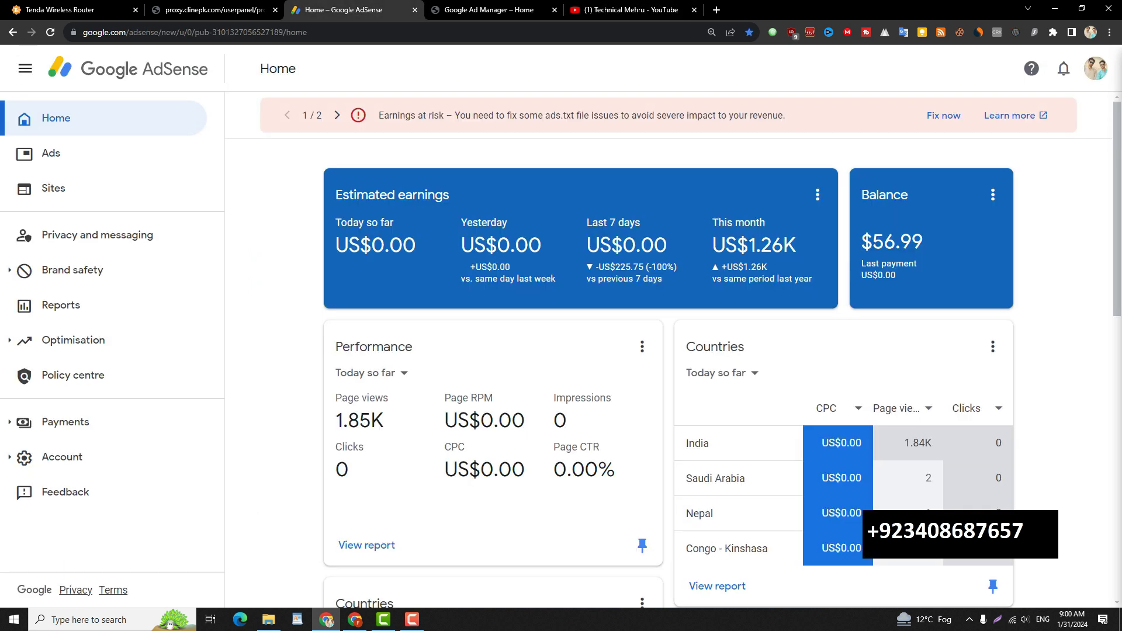
pyautogui.press('F5')
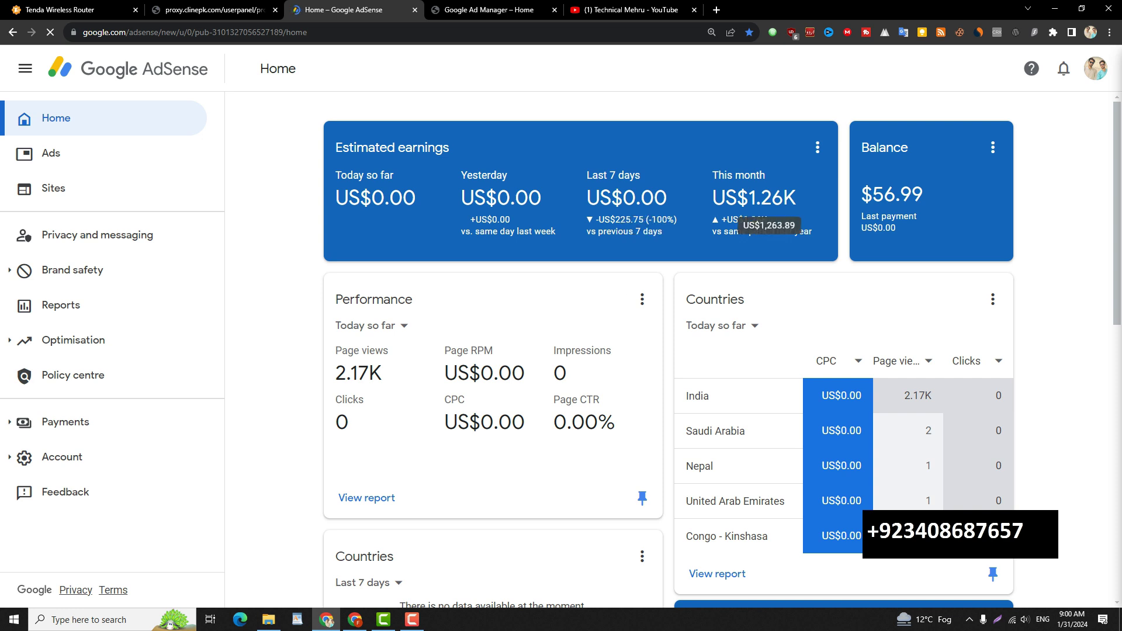
pyautogui.click(372, 326)
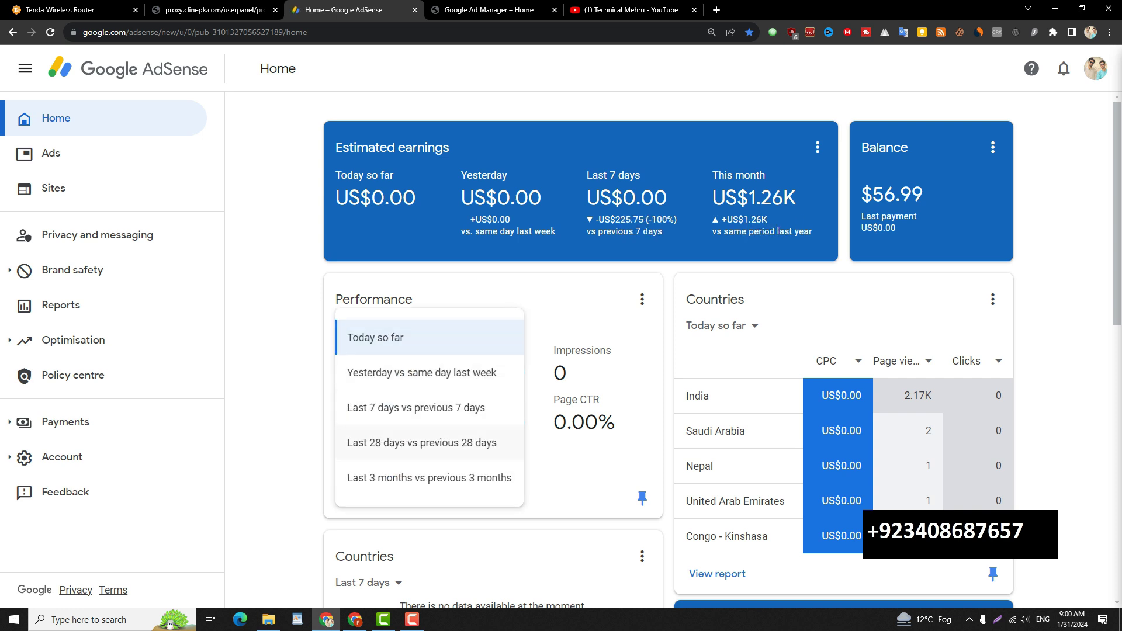
pyautogui.click(421, 443)
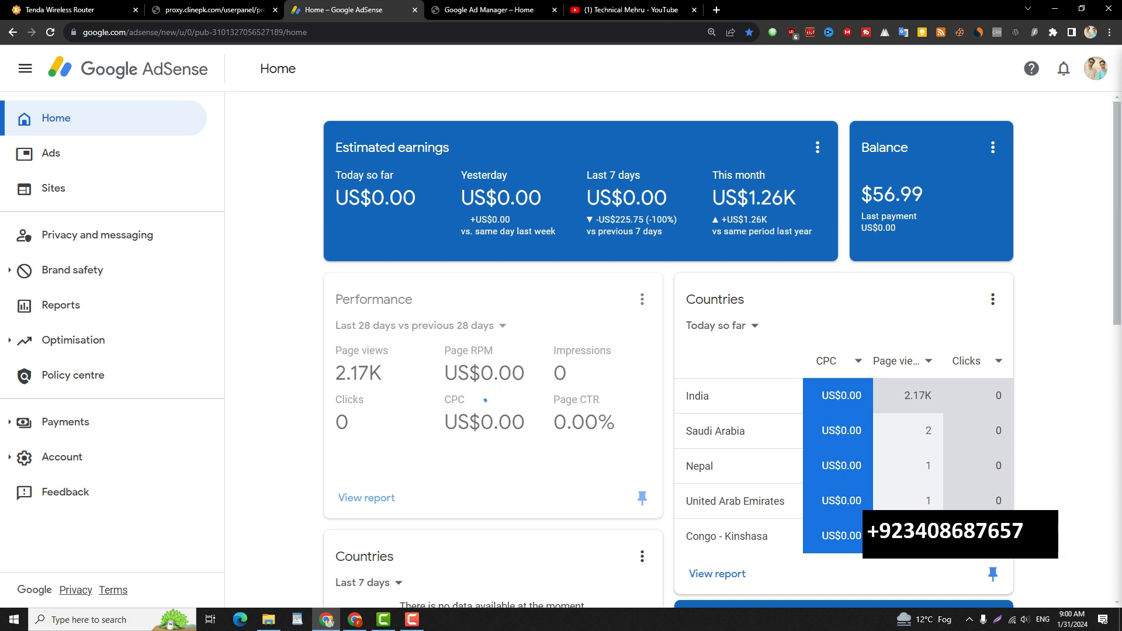
pyautogui.scroll(-2, 585, 363)
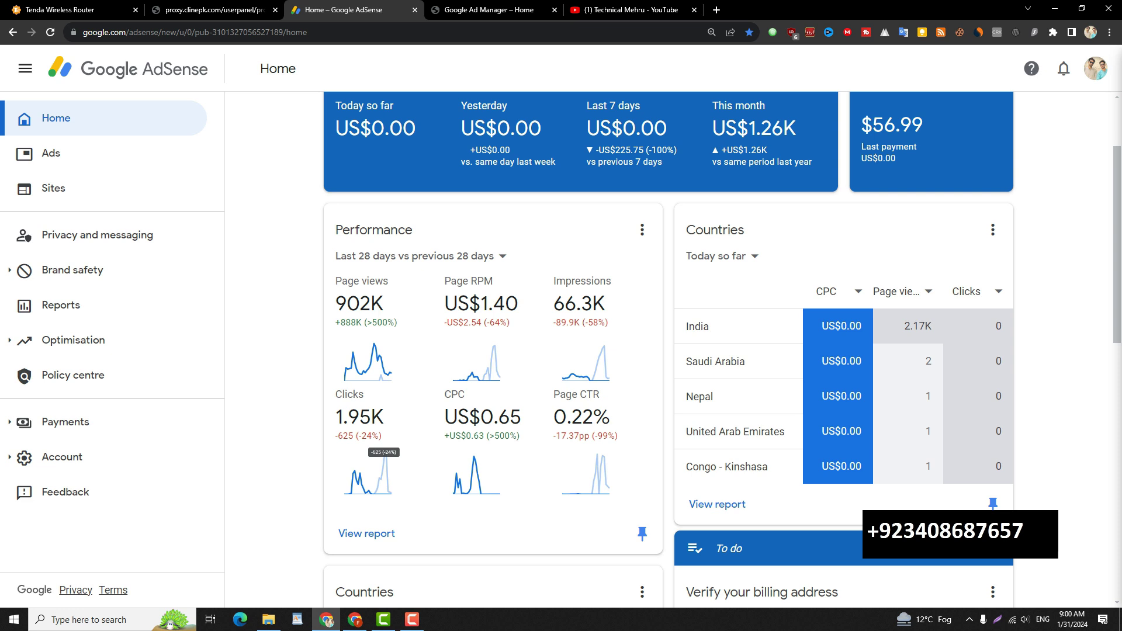
pyautogui.scroll(2, 384, 473)
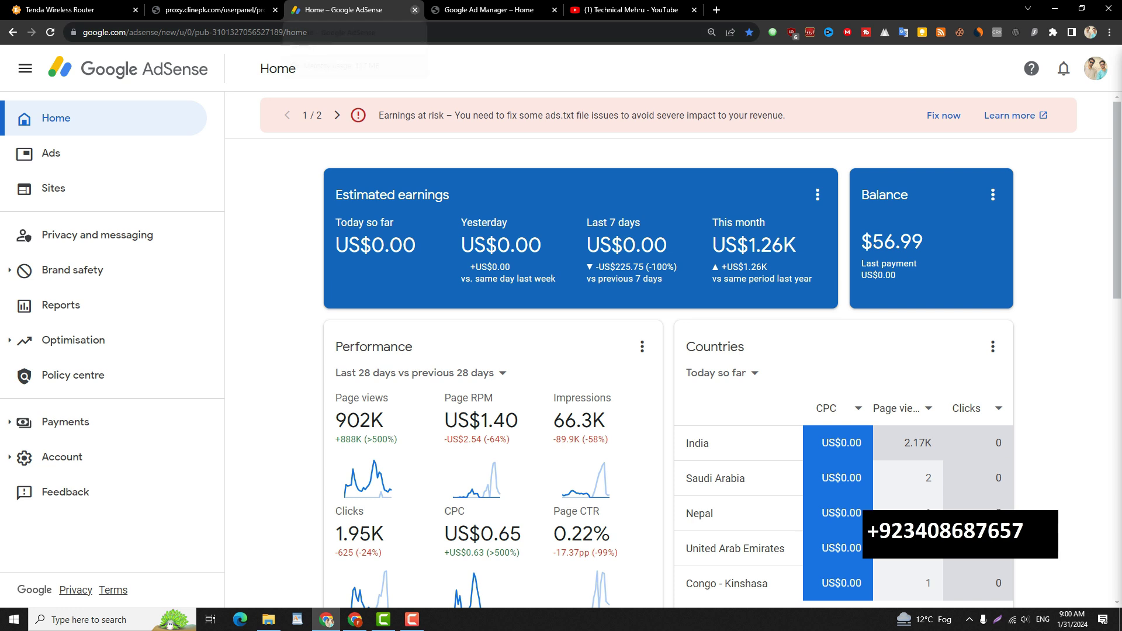
# Close the AdSense page and return to the header of the YouTube channel page.
pyautogui.click(415, 9)
pyautogui.click(491, 10)
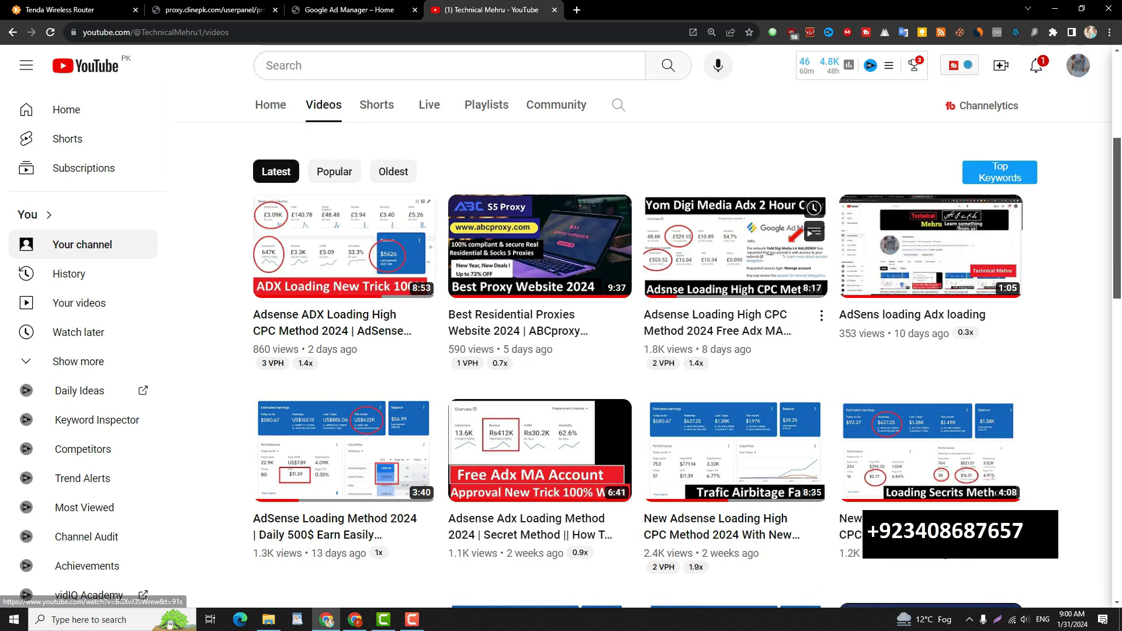
pyautogui.scroll(4, 643, 345)
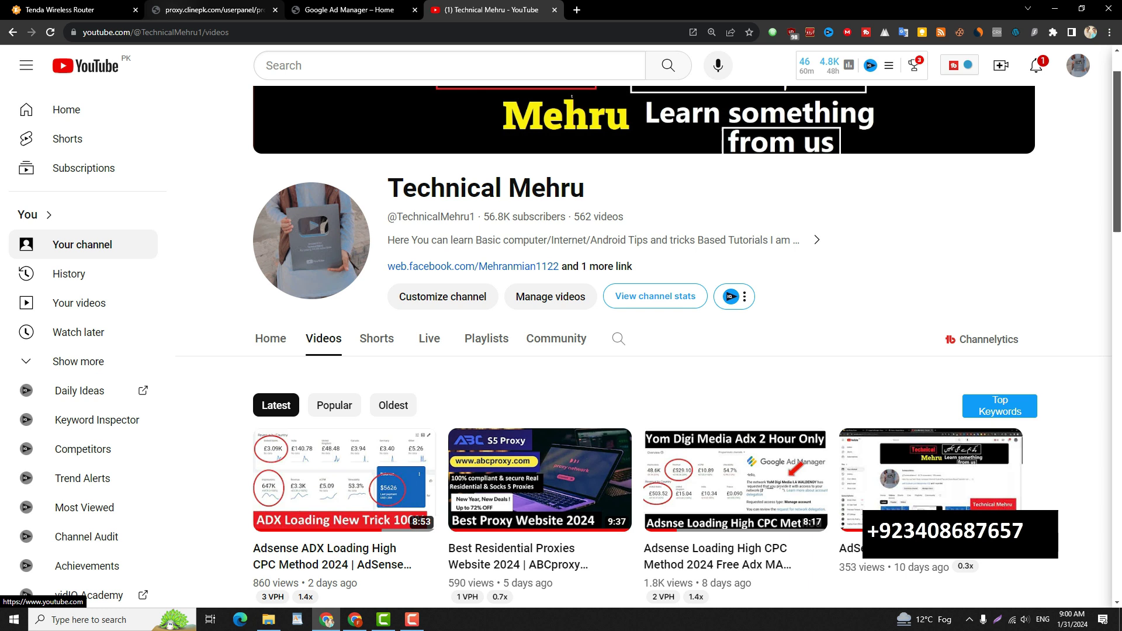
# Go to the Downloads folder in File Explorer and view the available actions for the Epic Traffic Bot Prooooo.rar archive.
pyautogui.click(268, 619)
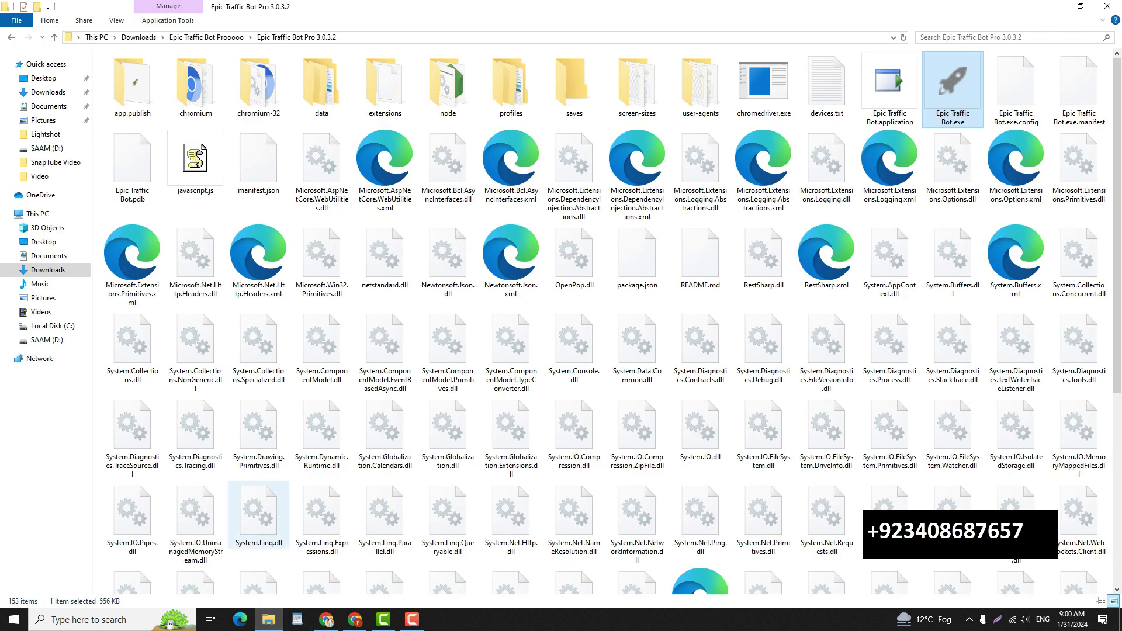
pyautogui.click(12, 37)
pyautogui.click(11, 37)
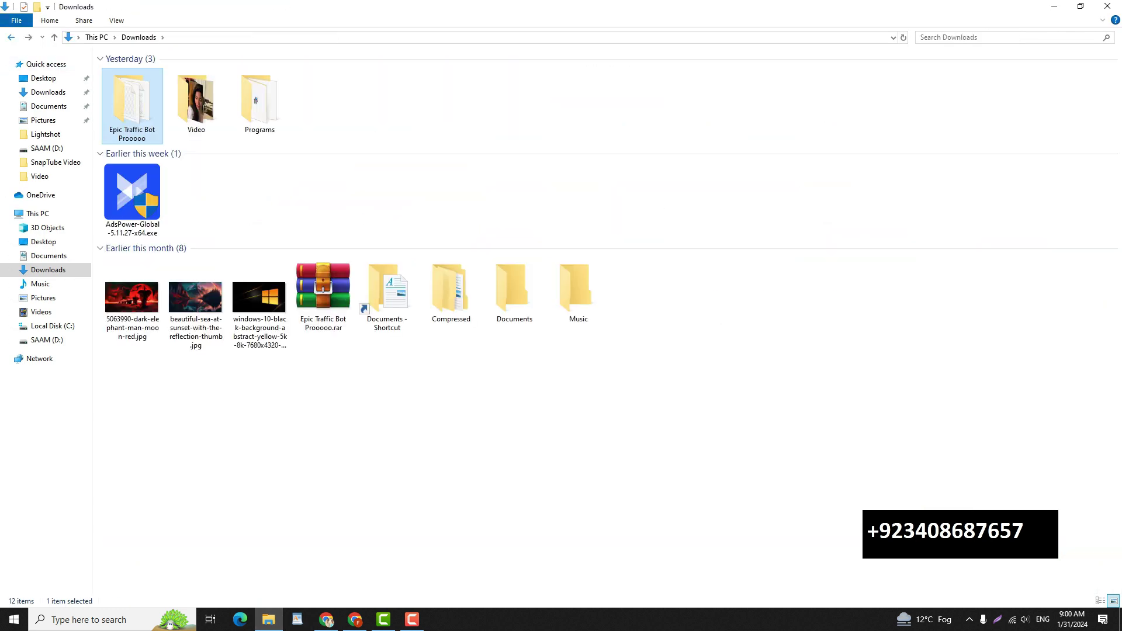
pyautogui.rightClick(345, 300)
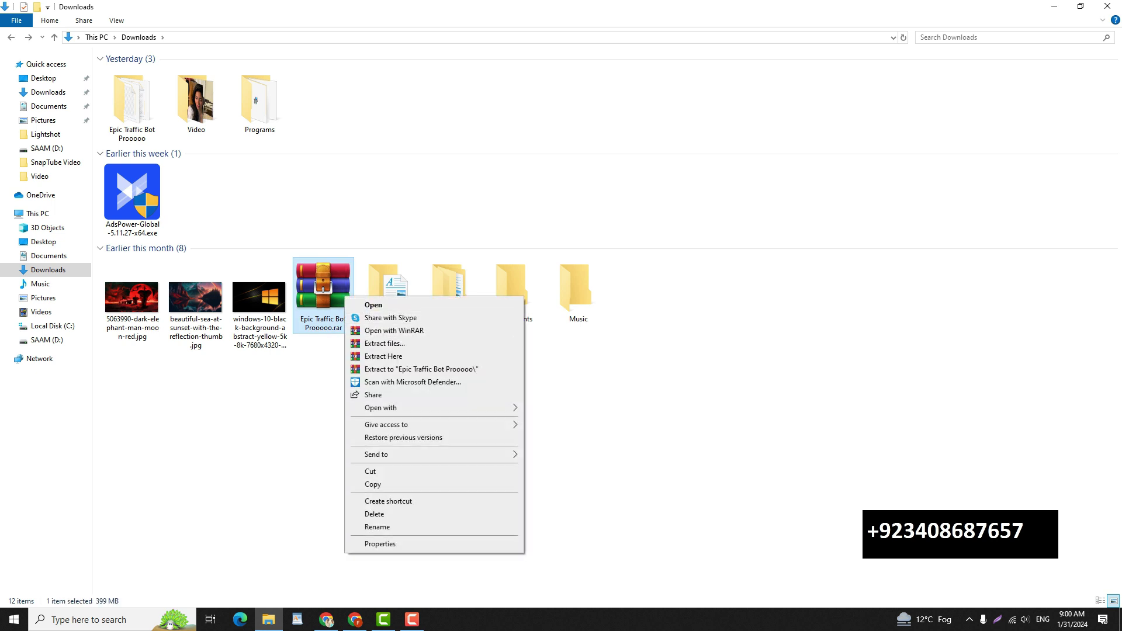
pyautogui.click(433, 175)
pyautogui.click(433, 176)
# Launch Epic Traffic Bot.exe from the Epic Traffic Bot Pro 3.0.3.2 folder, and return File Explorer to its parent folder.
pyautogui.click(132, 106)
pyautogui.doubleClick(132, 103)
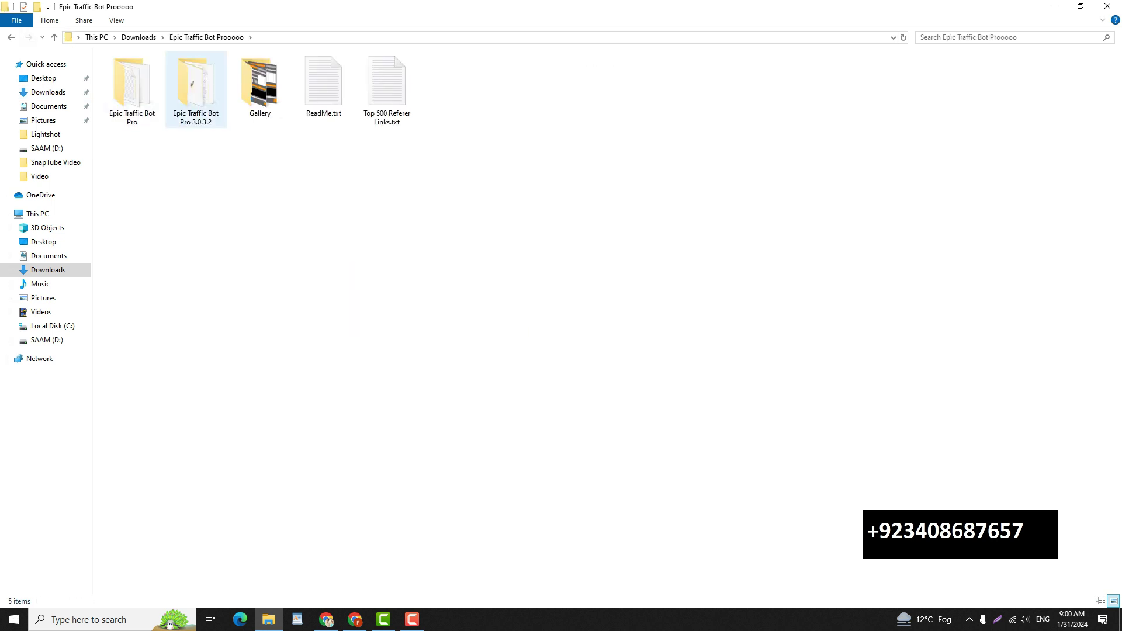
pyautogui.click(192, 84)
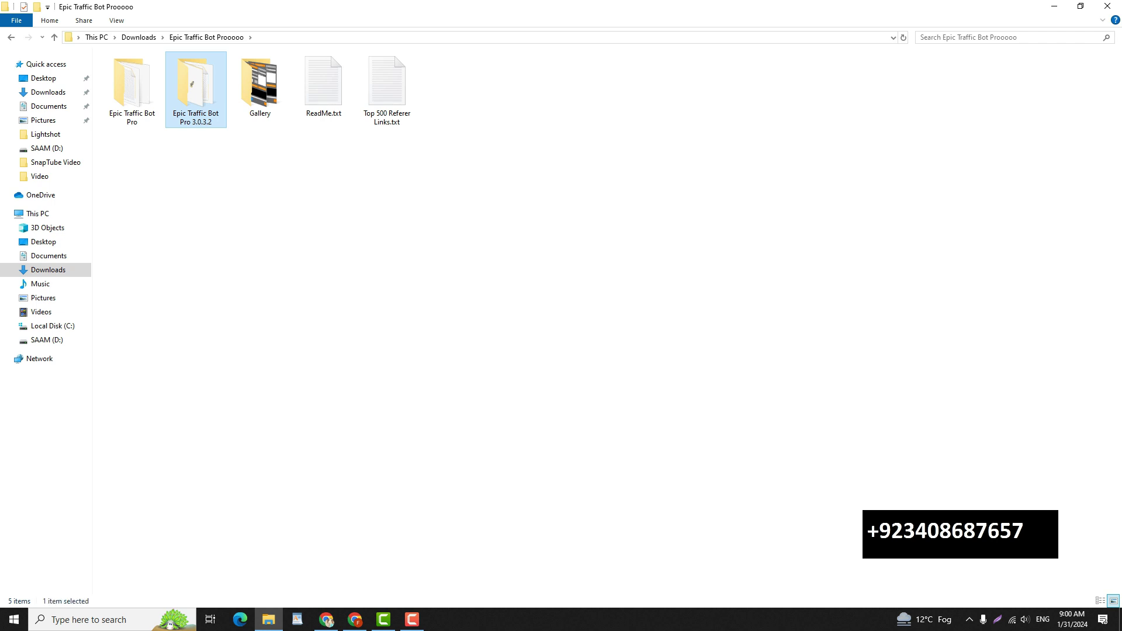
pyautogui.doubleClick(193, 84)
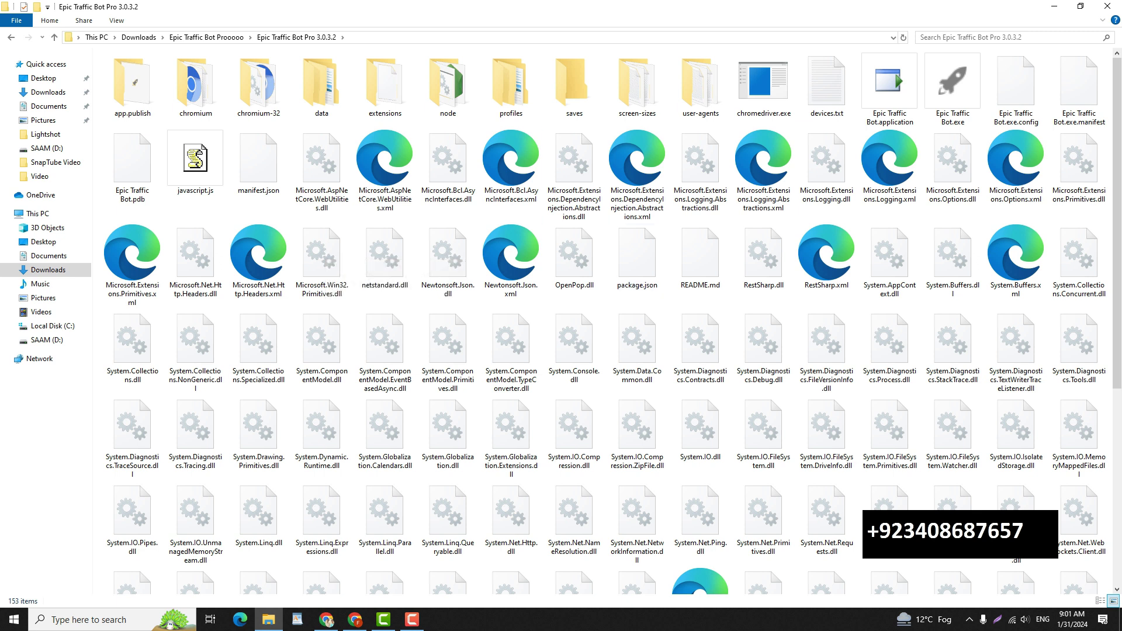
pyautogui.click(953, 90)
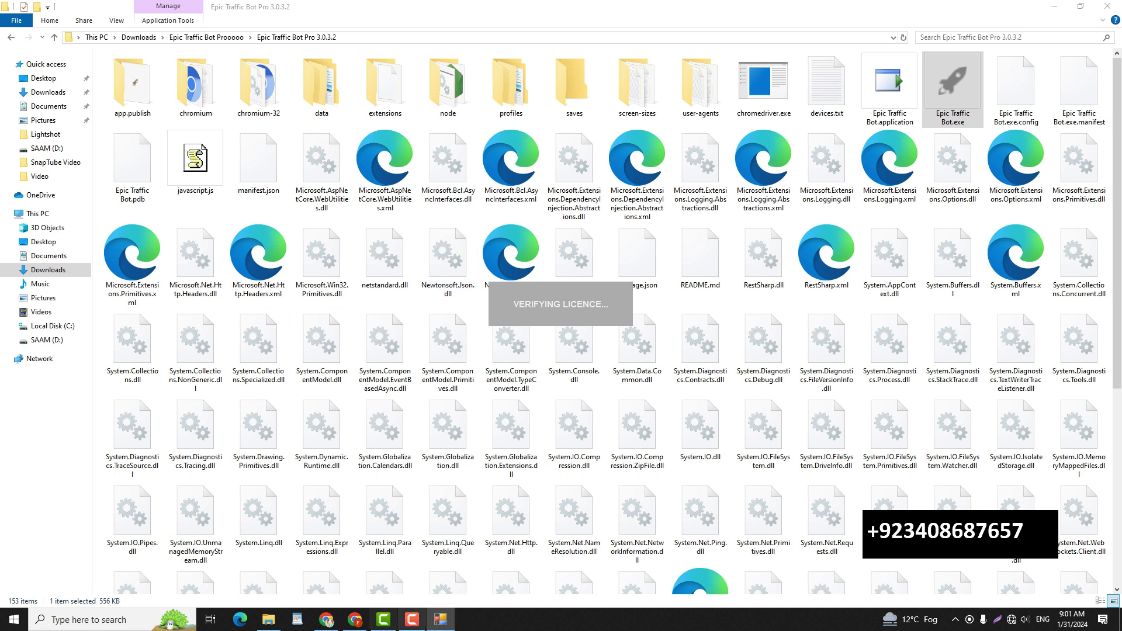
pyautogui.click(412, 620)
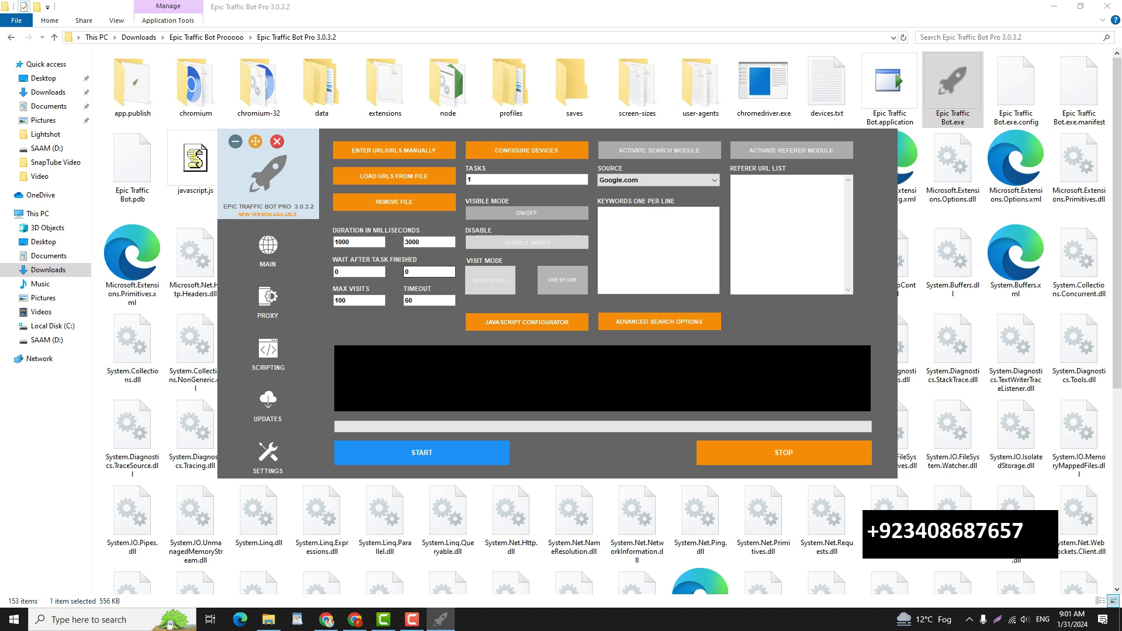
pyautogui.click(11, 37)
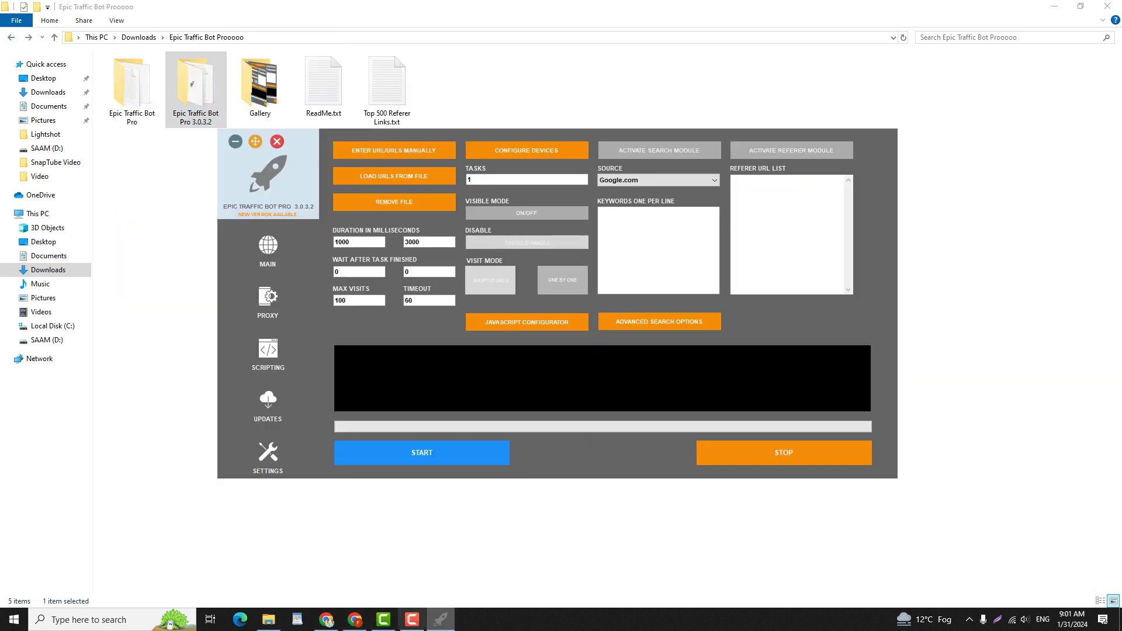
pyautogui.click(441, 620)
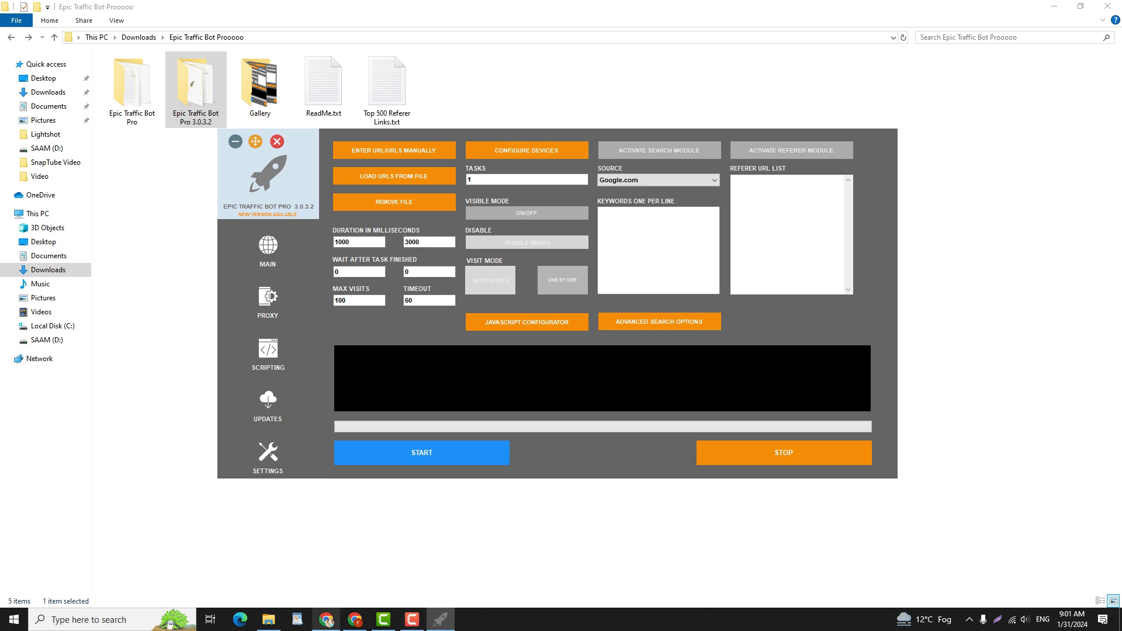
# Copy all Socks5 proxies from the proxy.clinepk.com page in Chrome and switch back to Epic Traffic Bot Pro.
pyautogui.click(326, 619)
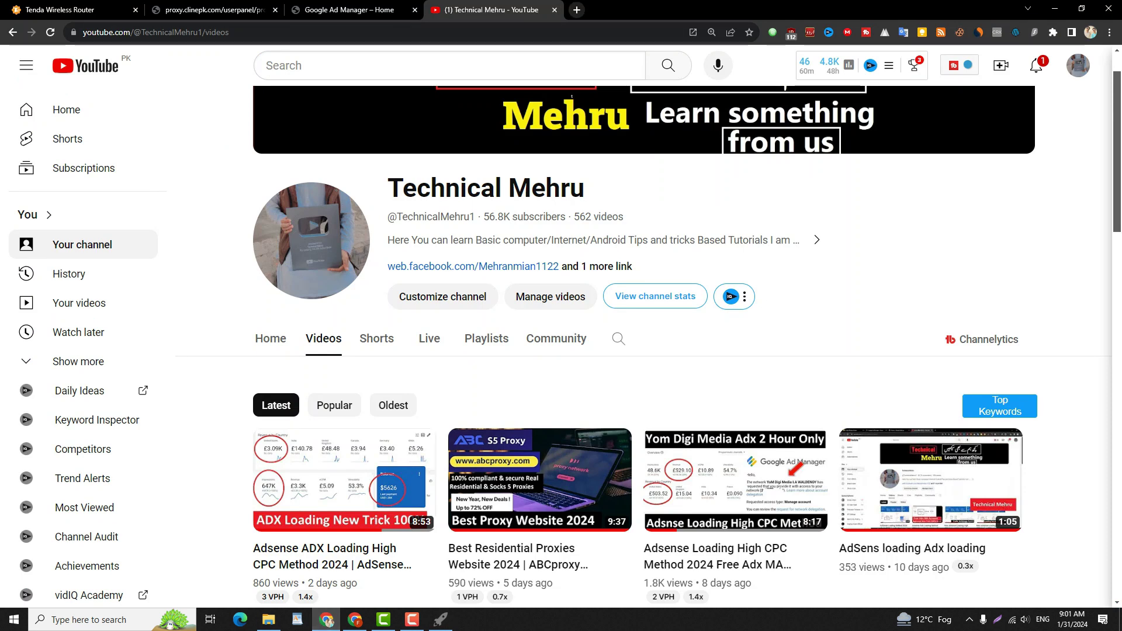
pyautogui.click(212, 9)
pyautogui.click(253, 384)
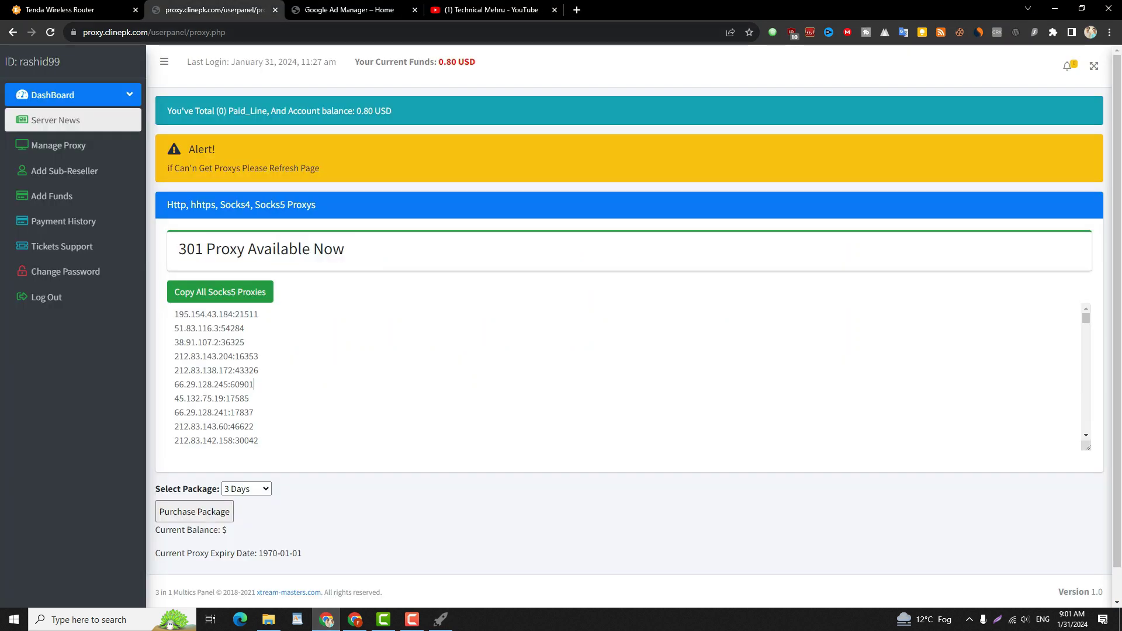
pyautogui.click(220, 291)
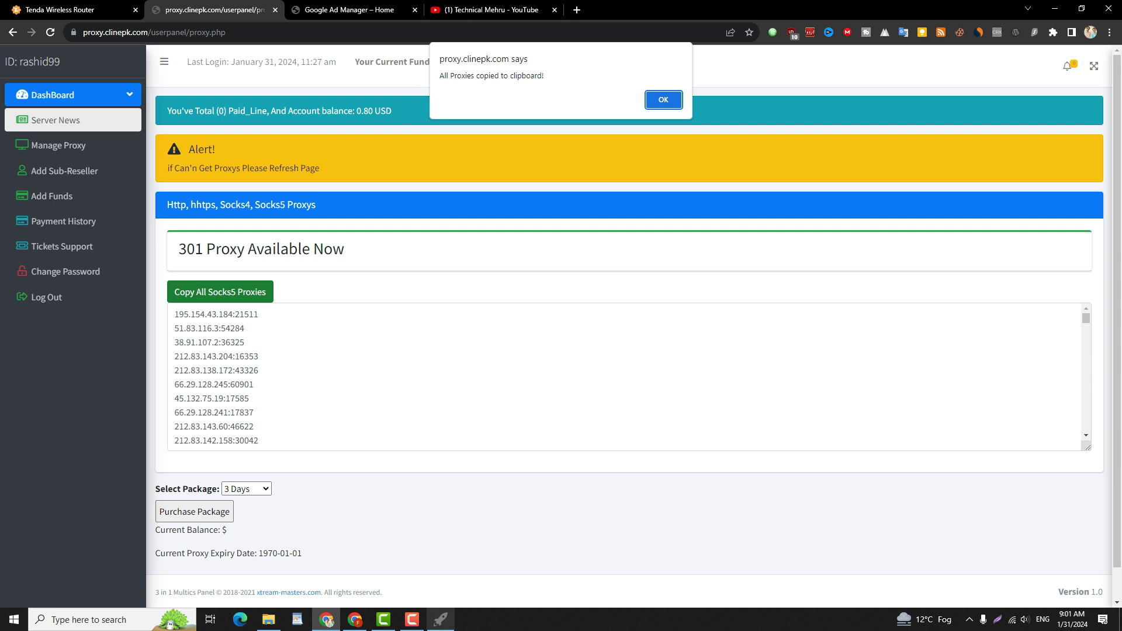
pyautogui.click(441, 619)
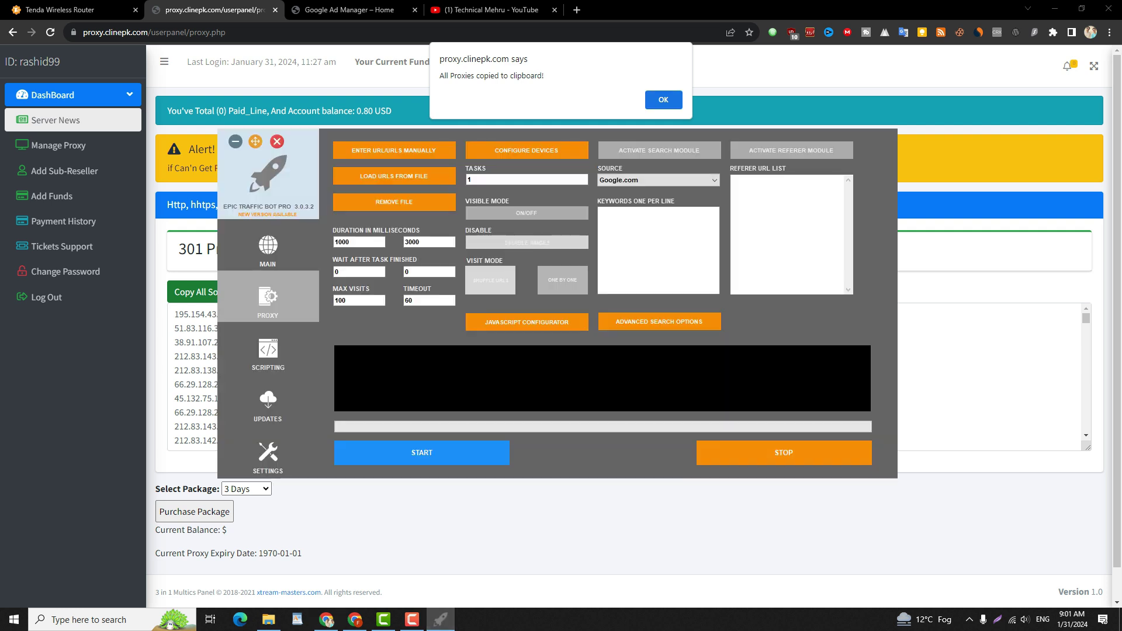
# Paste the copied Socks5 proxies into the bot's proxy list and enable the use of proxies.
pyautogui.rightClick(358, 199)
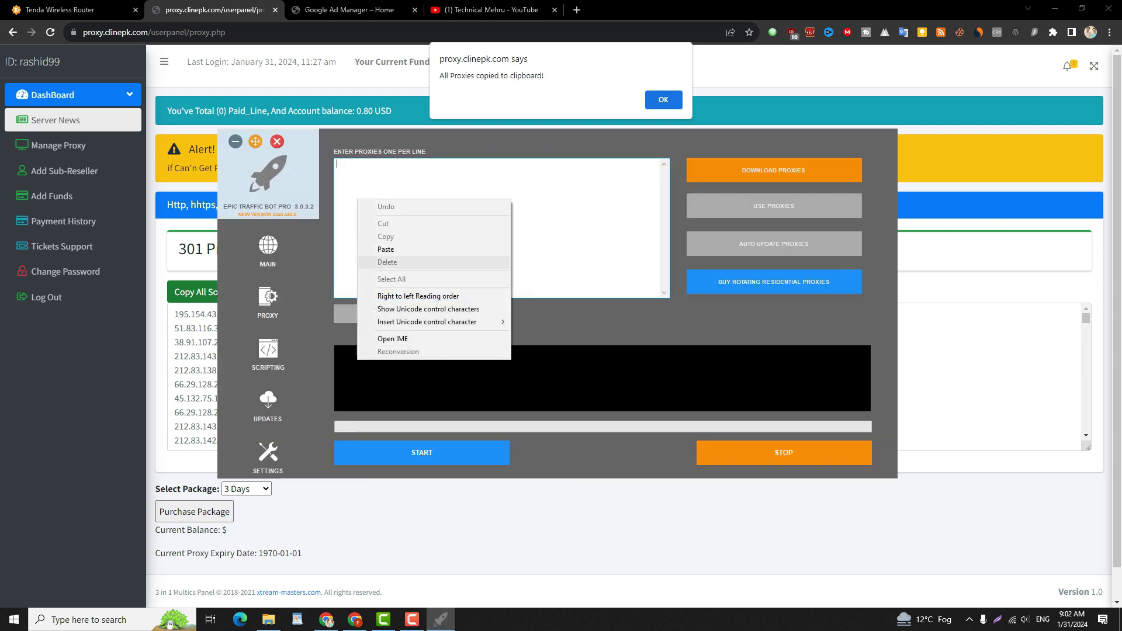
pyautogui.click(385, 249)
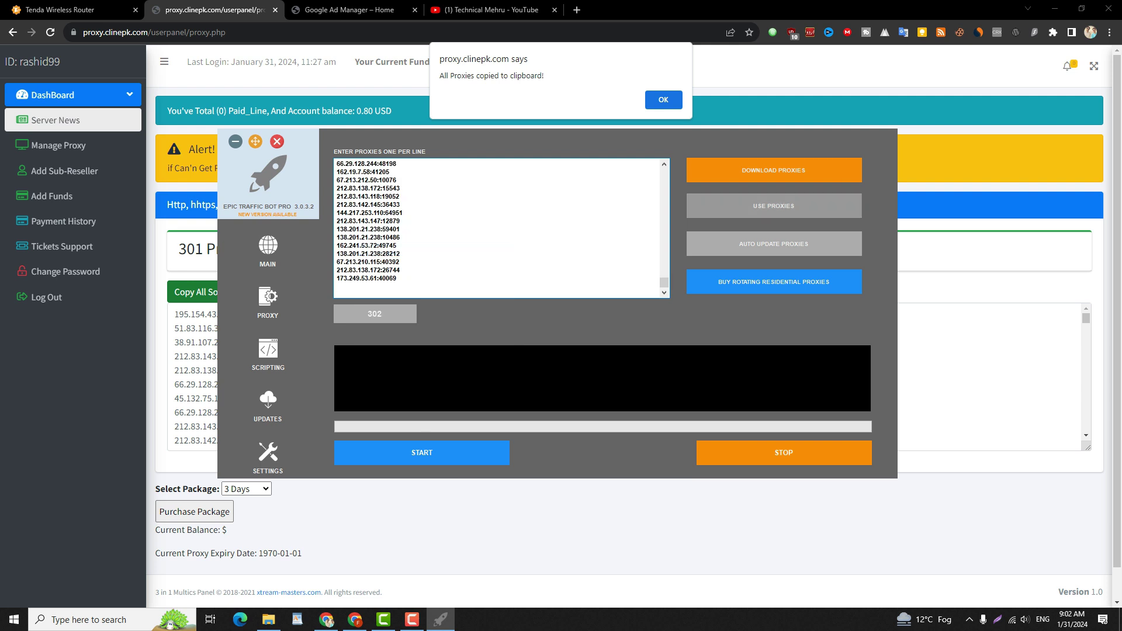
pyautogui.click(773, 206)
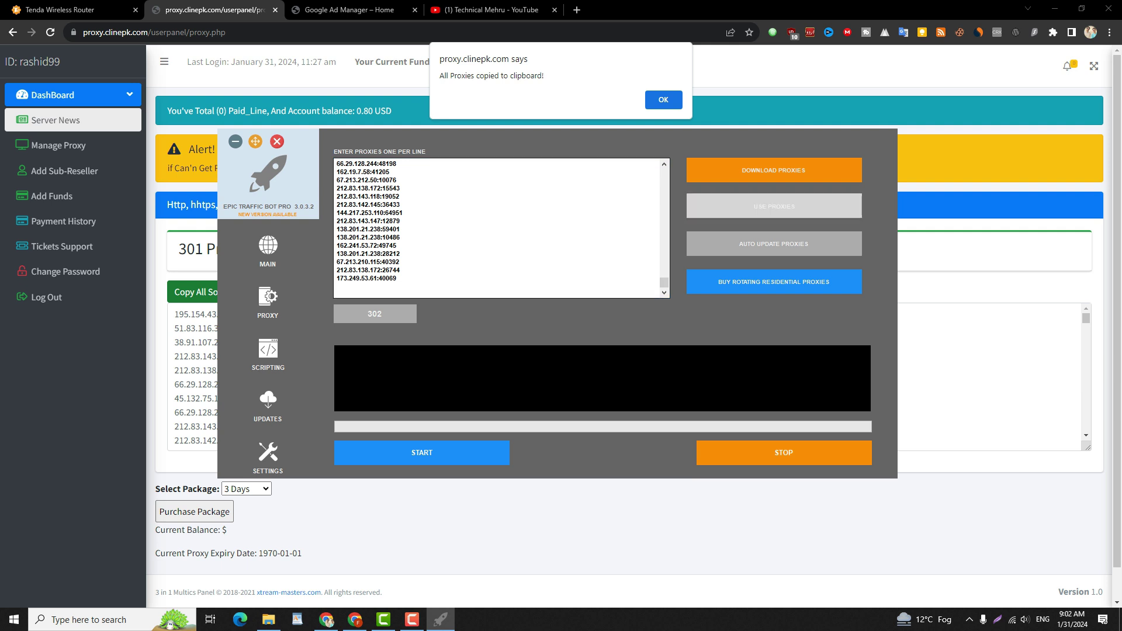
# Dismiss the copied-proxies alert and close the Ad Manager page in Chrome, returning to Epic Traffic Bot Pro.
pyautogui.click(235, 141)
pyautogui.click(663, 100)
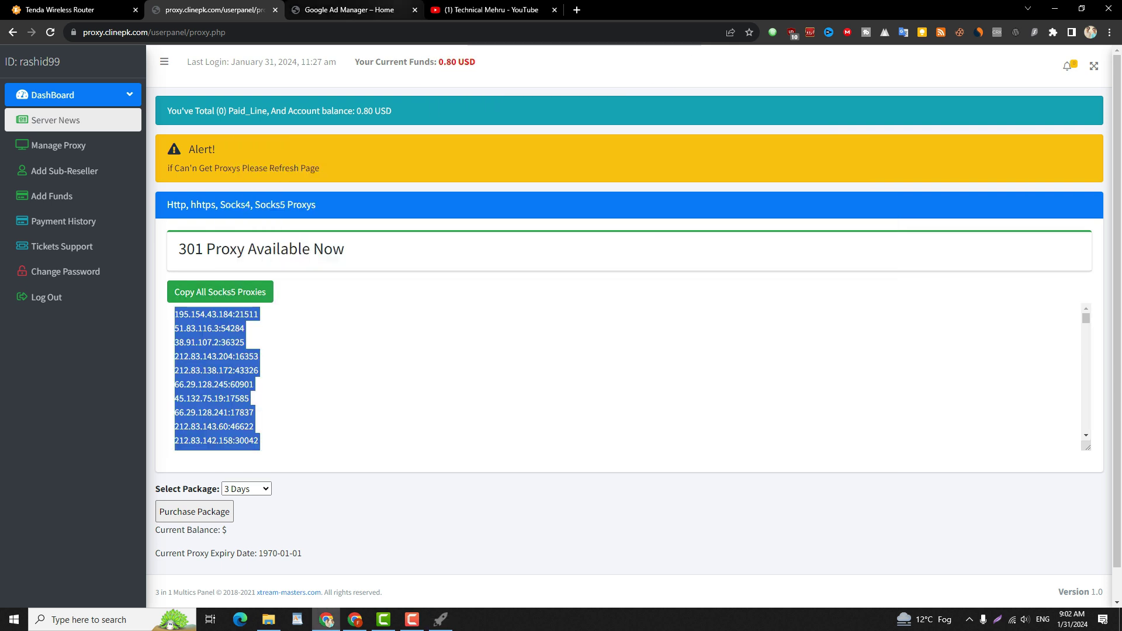
pyautogui.click(350, 10)
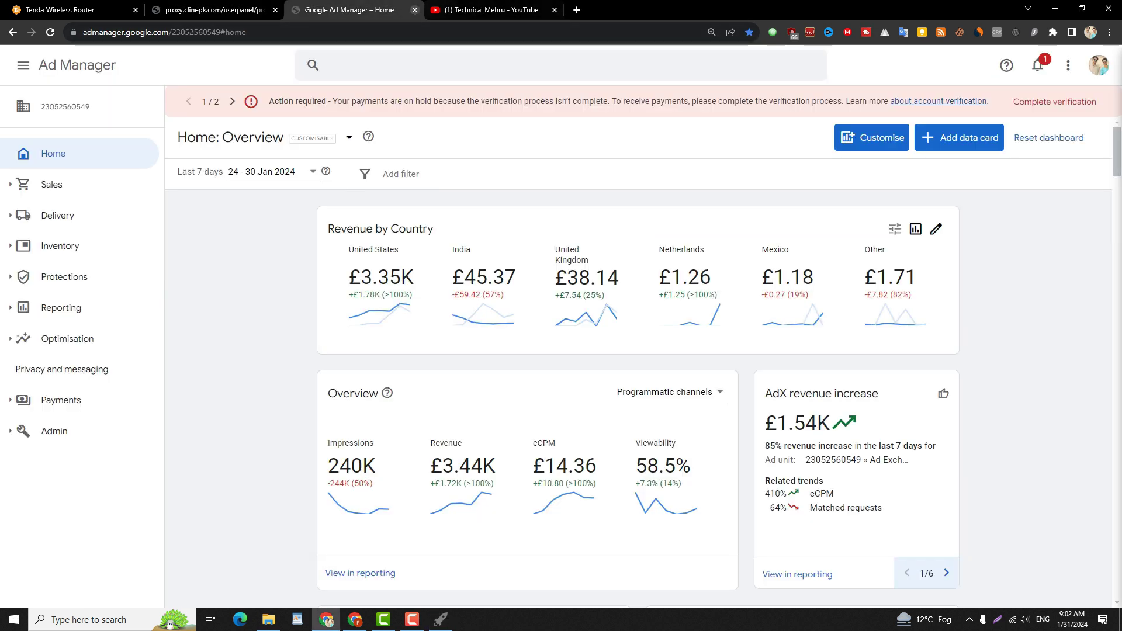
pyautogui.click(415, 10)
pyautogui.click(441, 620)
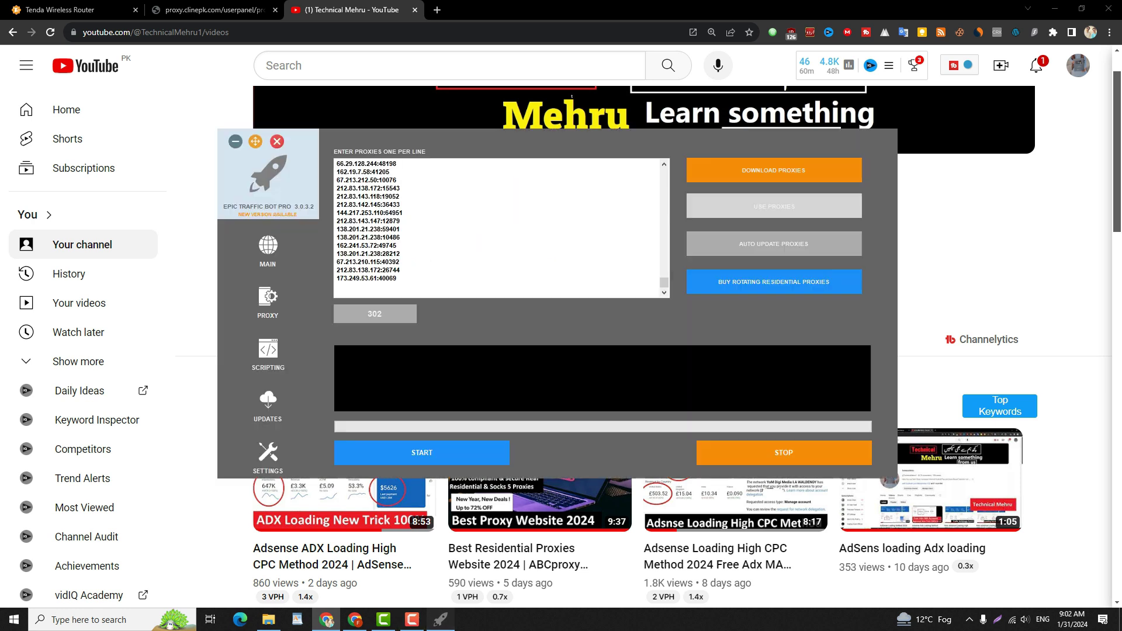
pyautogui.click(268, 249)
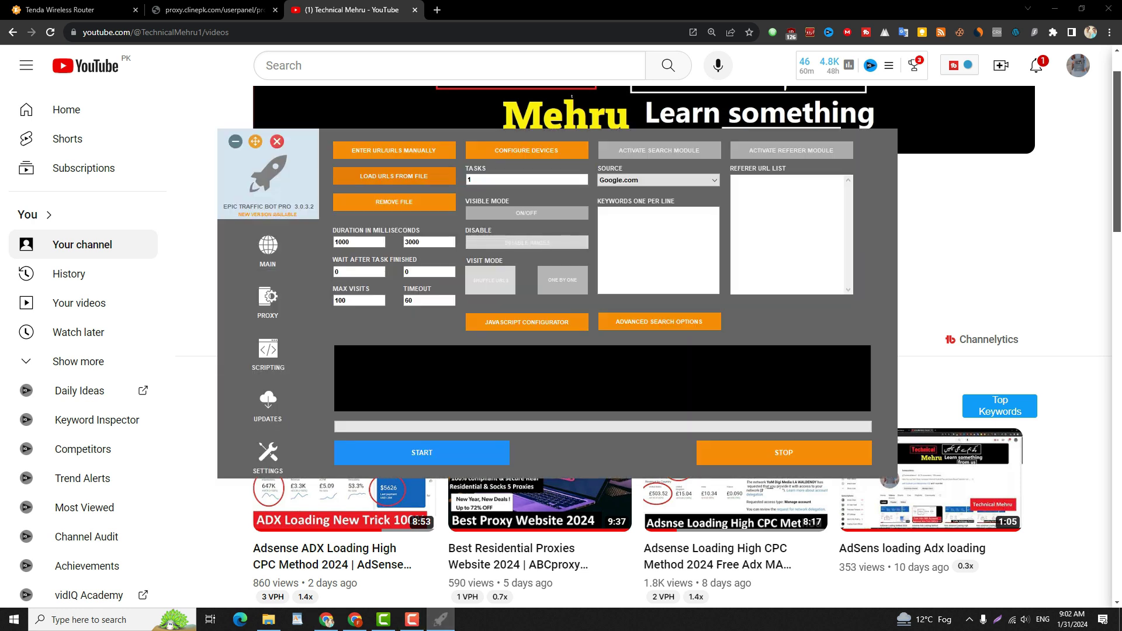
pyautogui.click(394, 151)
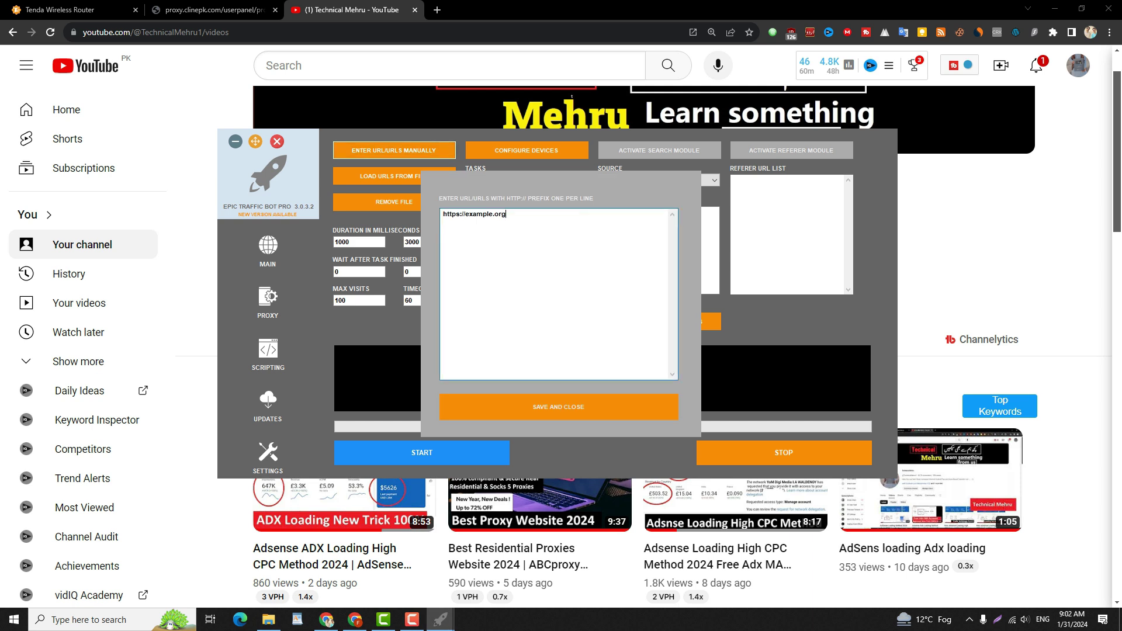
pyautogui.moveTo(507, 214); pyautogui.dragTo(418, 208)
# Open whatismyipaddress.com in a new Chrome tab and copy its full address.
pyautogui.click(437, 10)
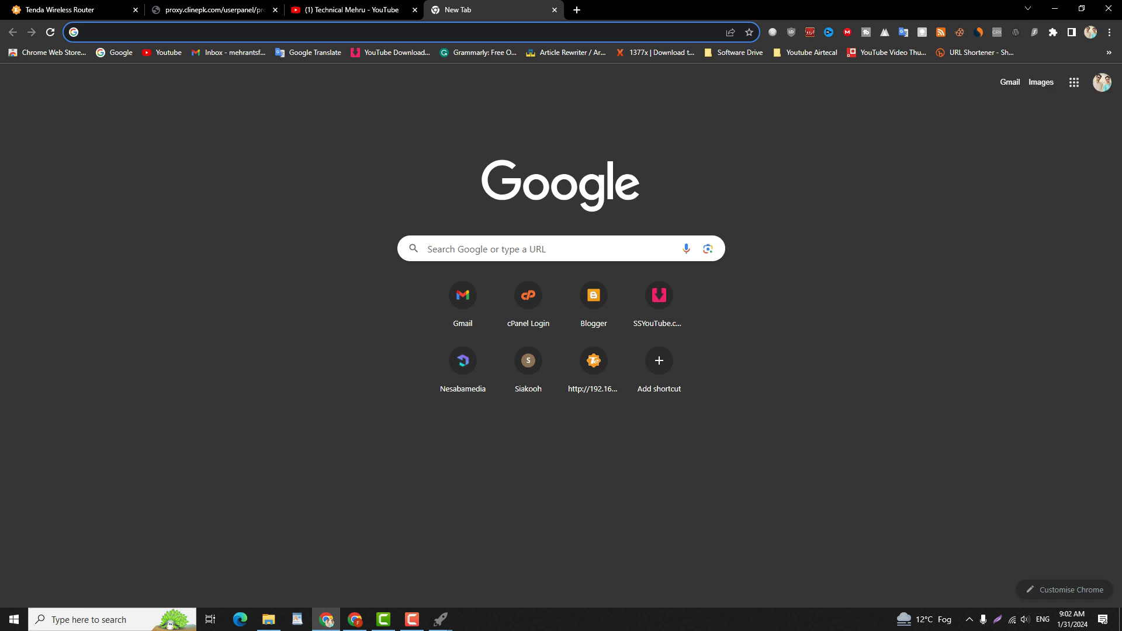
pyautogui.write('wha')
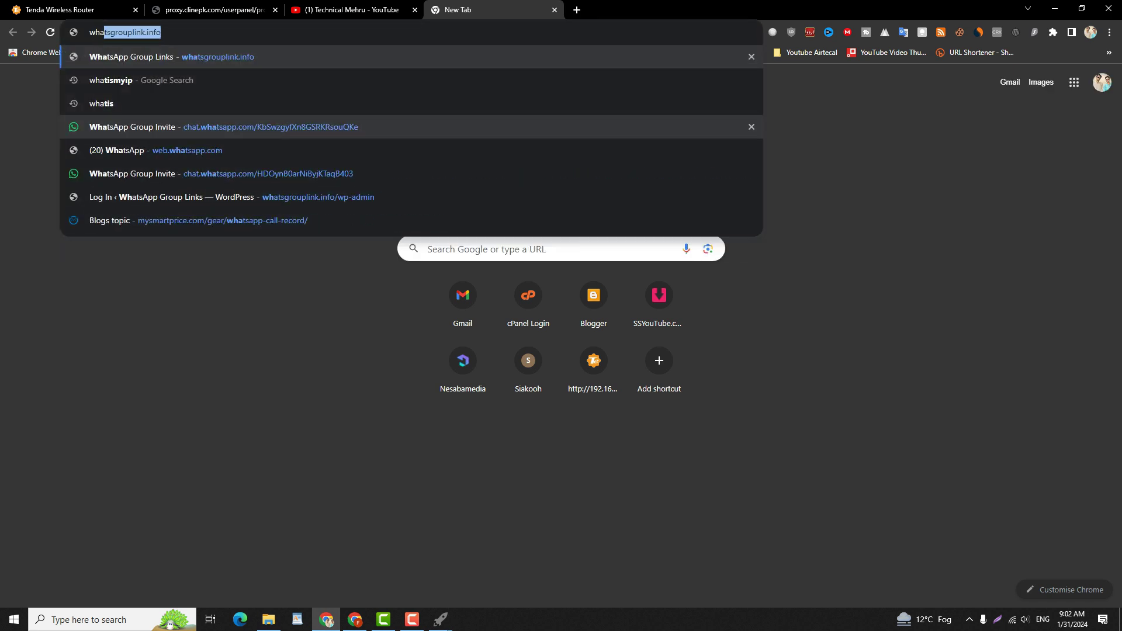
pyautogui.write('t')
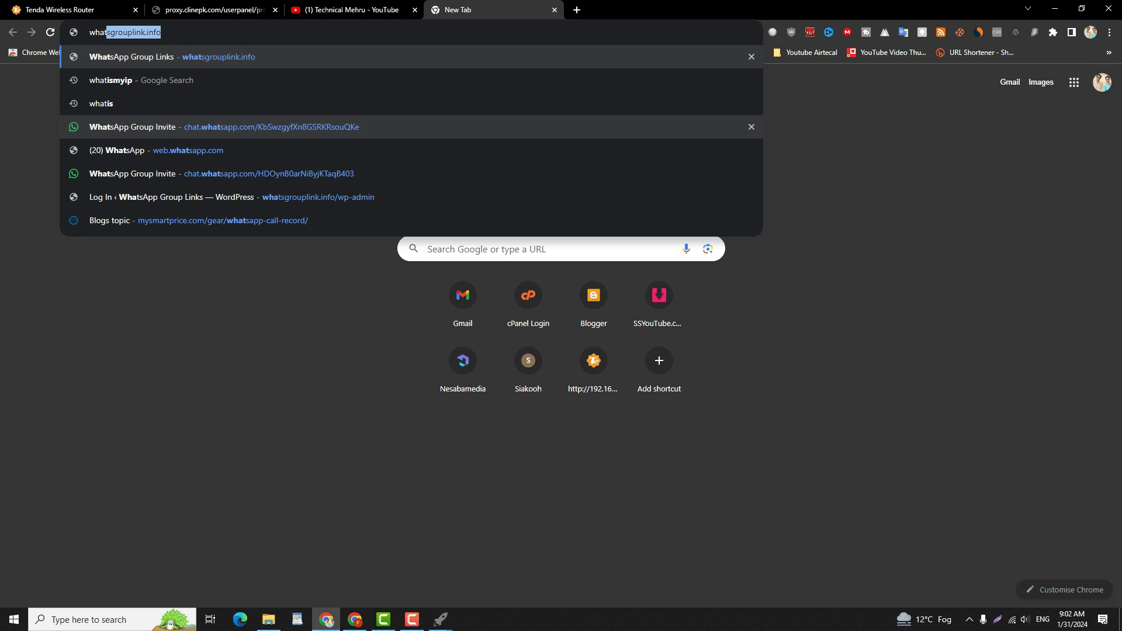
pyautogui.write('is')
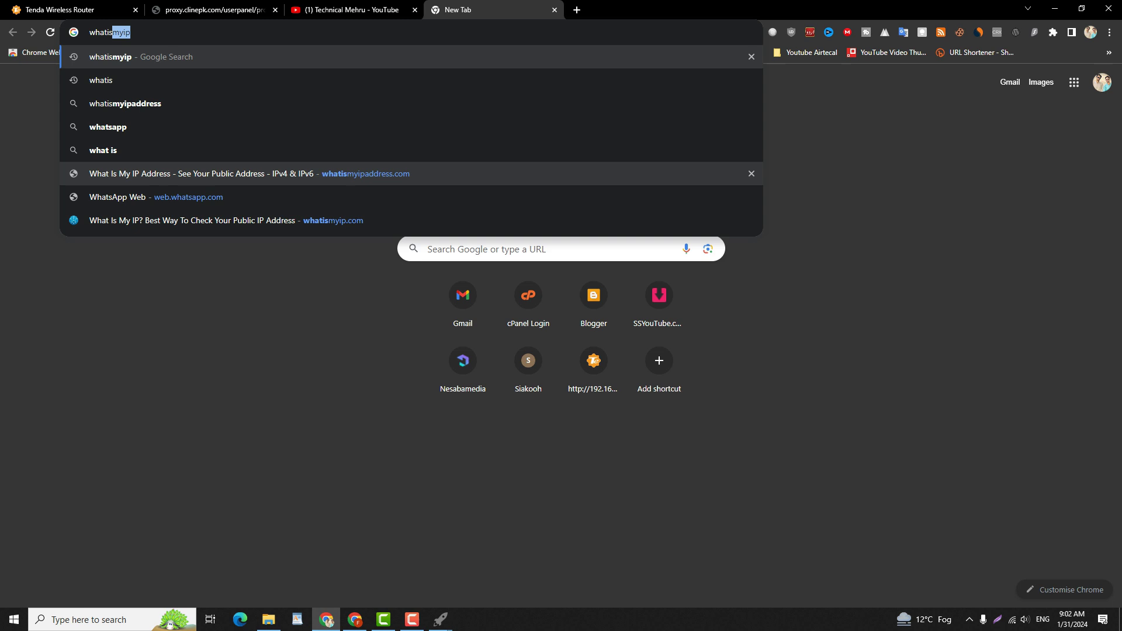
pyautogui.click(234, 174)
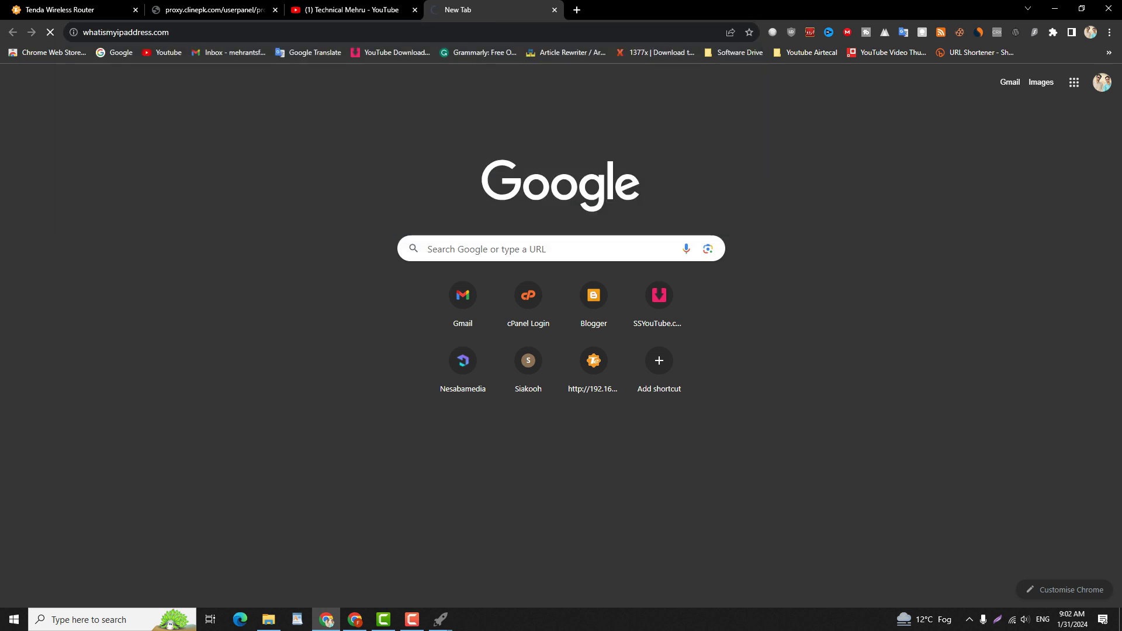
pyautogui.tripleClick(138, 33)
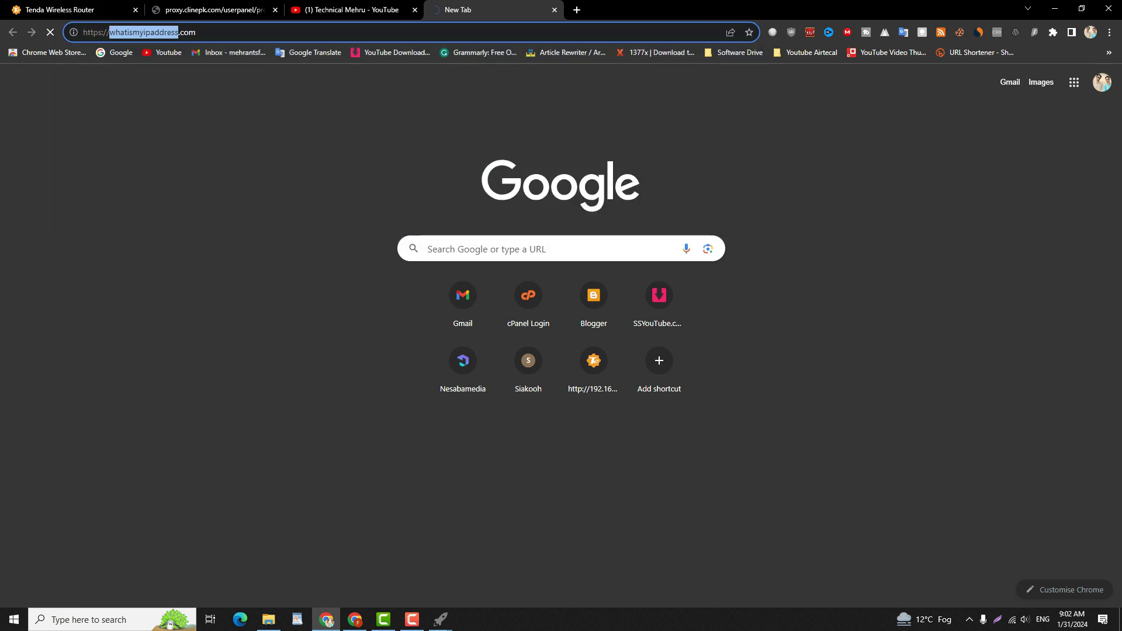
pyautogui.rightClick(131, 33)
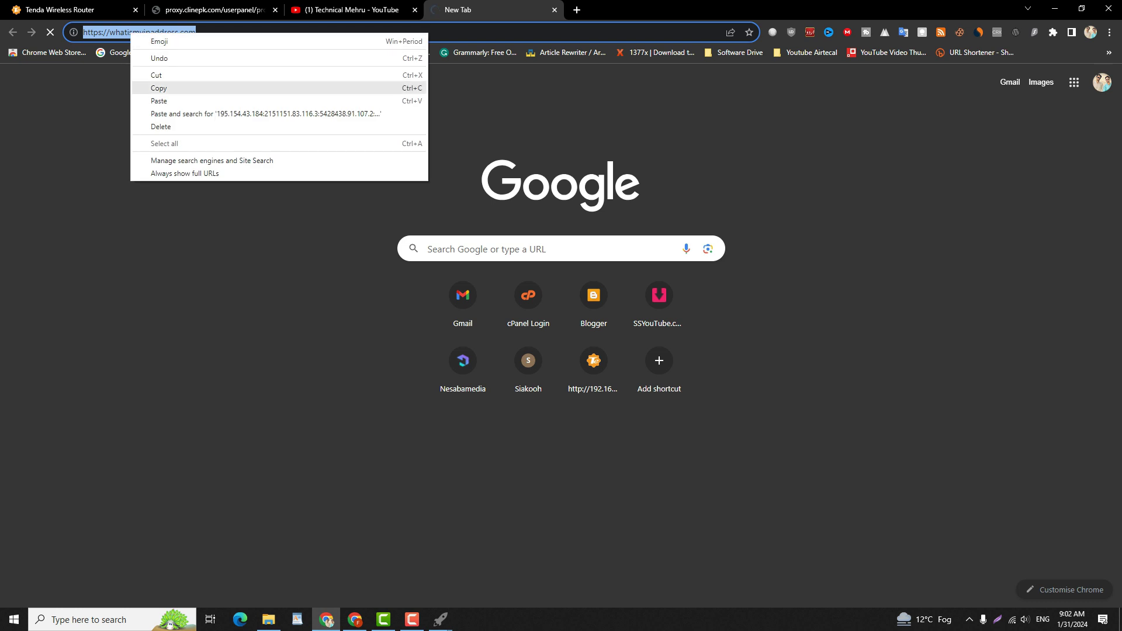
pyautogui.click(159, 87)
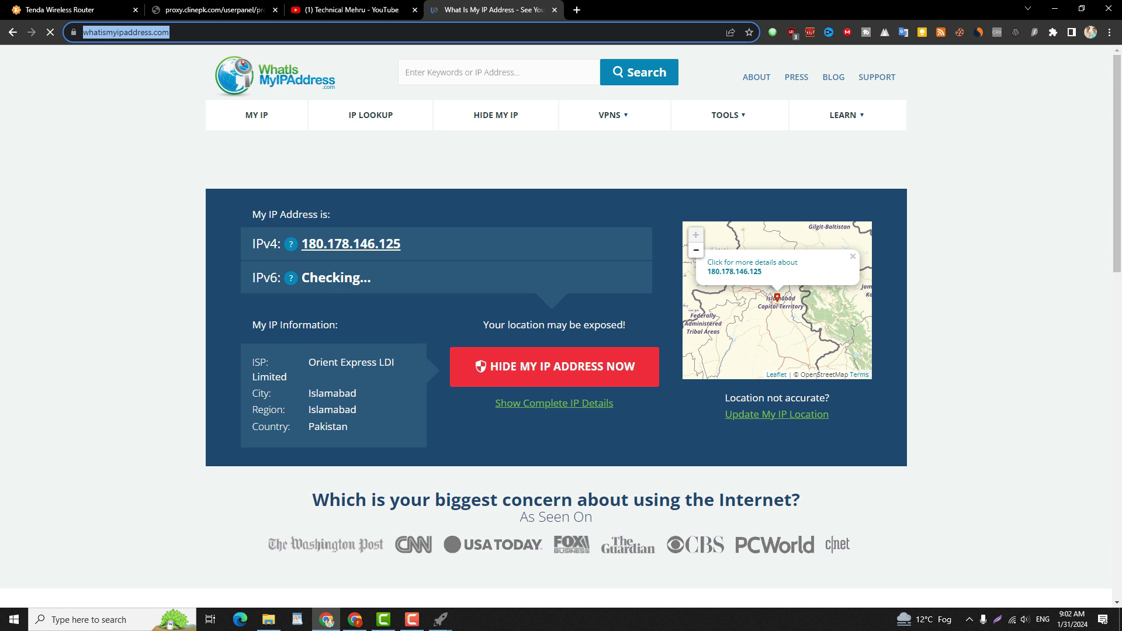
pyautogui.click(441, 619)
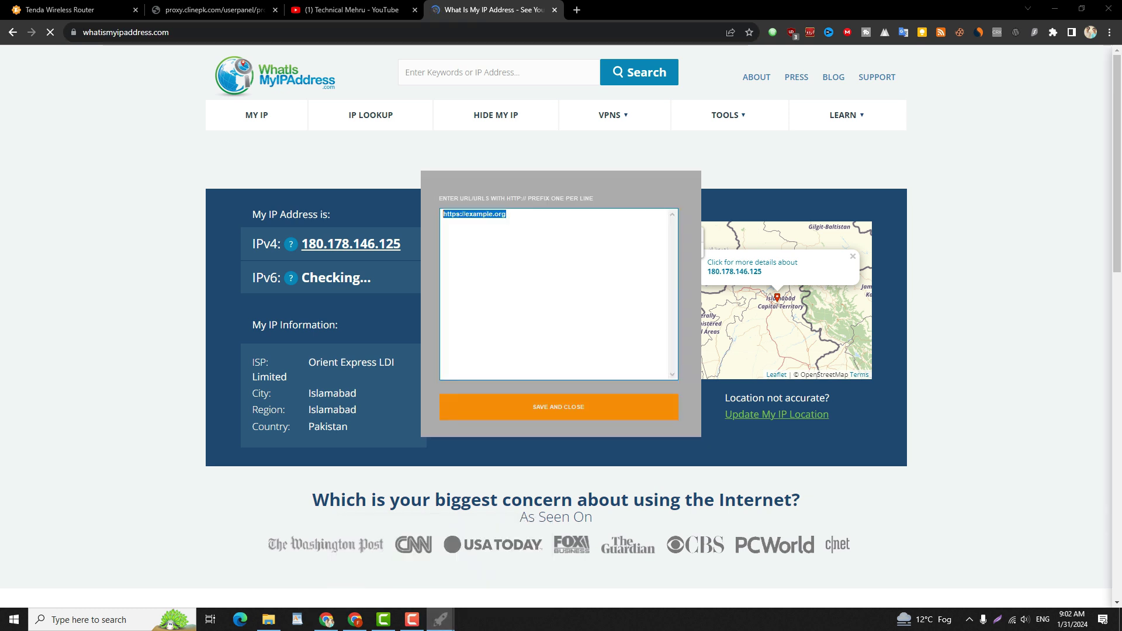
pyautogui.rightClick(487, 216)
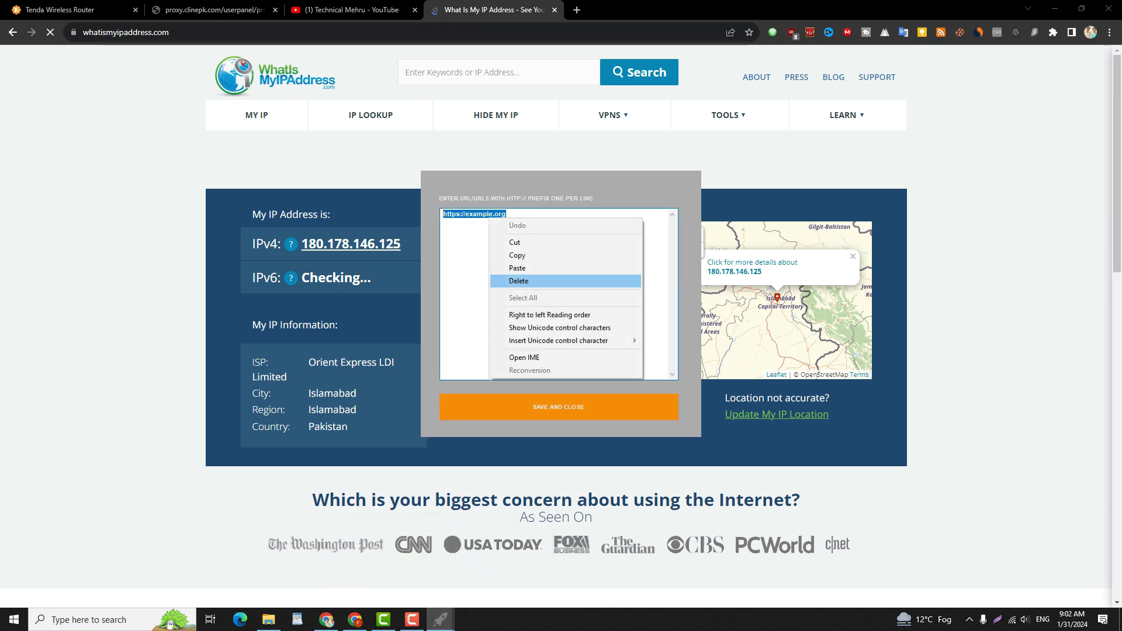
pyautogui.click(526, 281)
pyautogui.rightClick(506, 243)
pyautogui.click(526, 294)
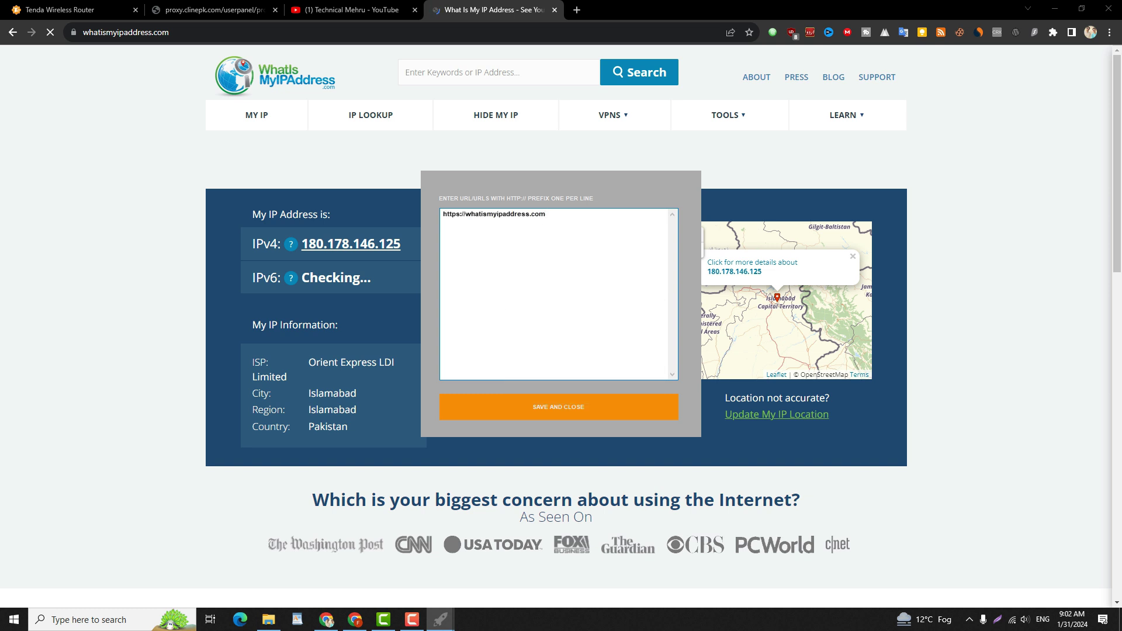
pyautogui.click(559, 407)
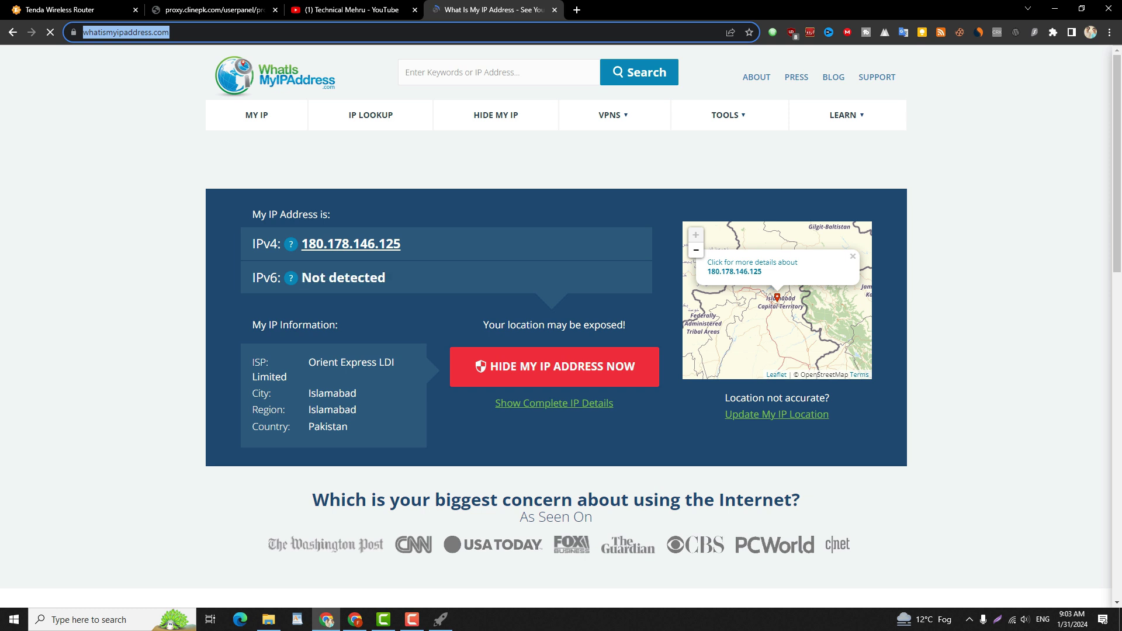
# Close the What Is My IP Address page and open the Tenda router page in a new tab.
pyautogui.moveTo(358, 363); pyautogui.dragTo(361, 363)
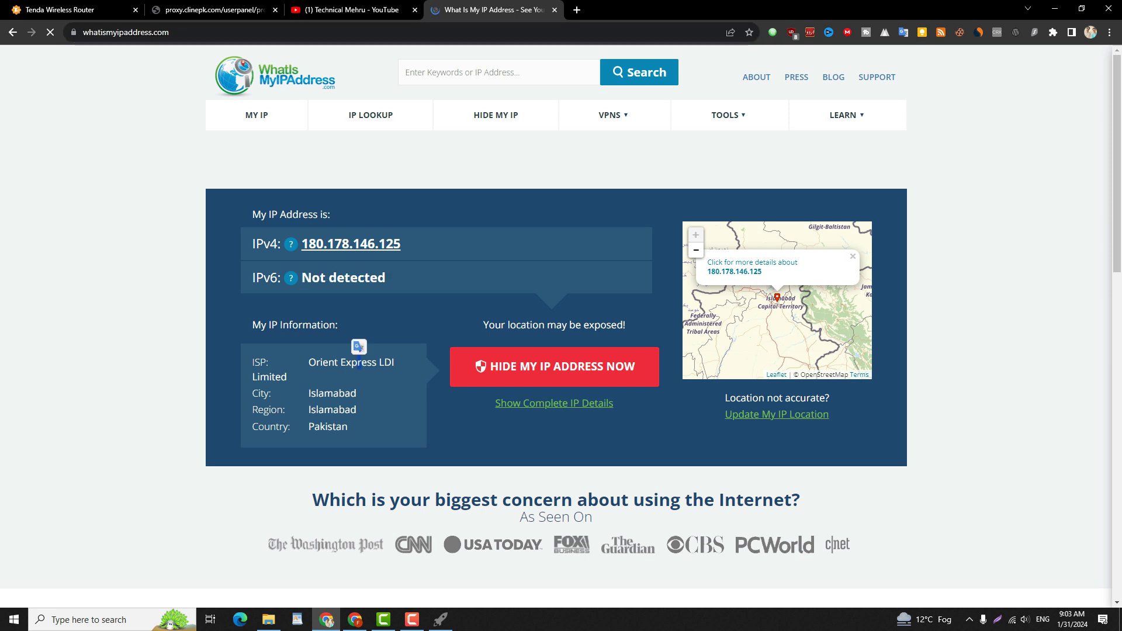
pyautogui.hotkey('ctrl', 'w')
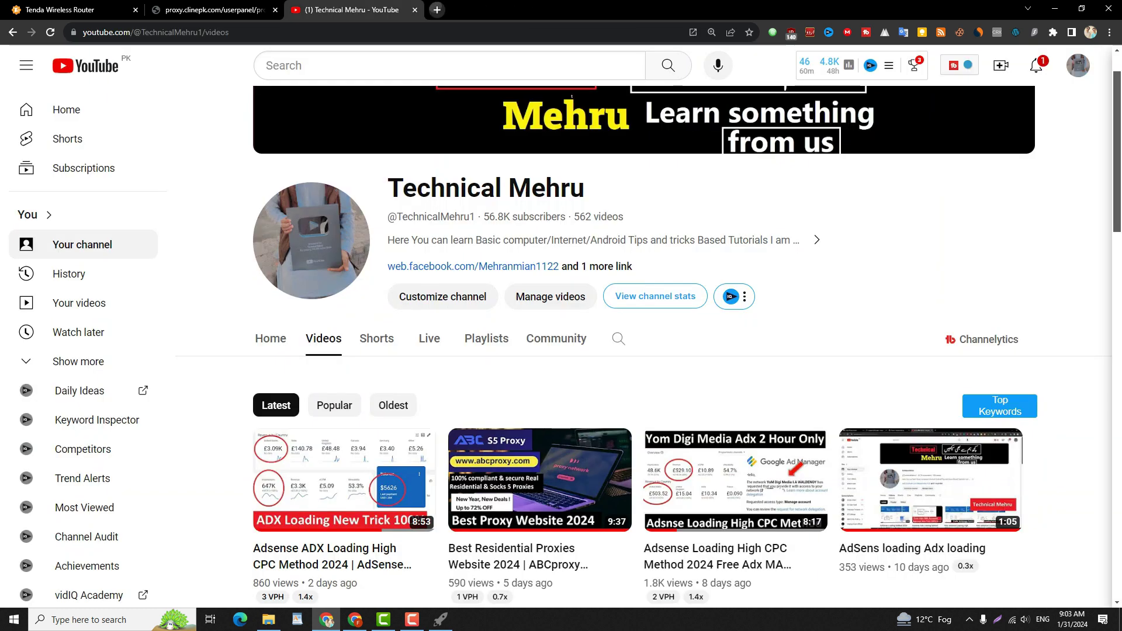
pyautogui.hotkey('ctrl', 't')
pyautogui.click(594, 367)
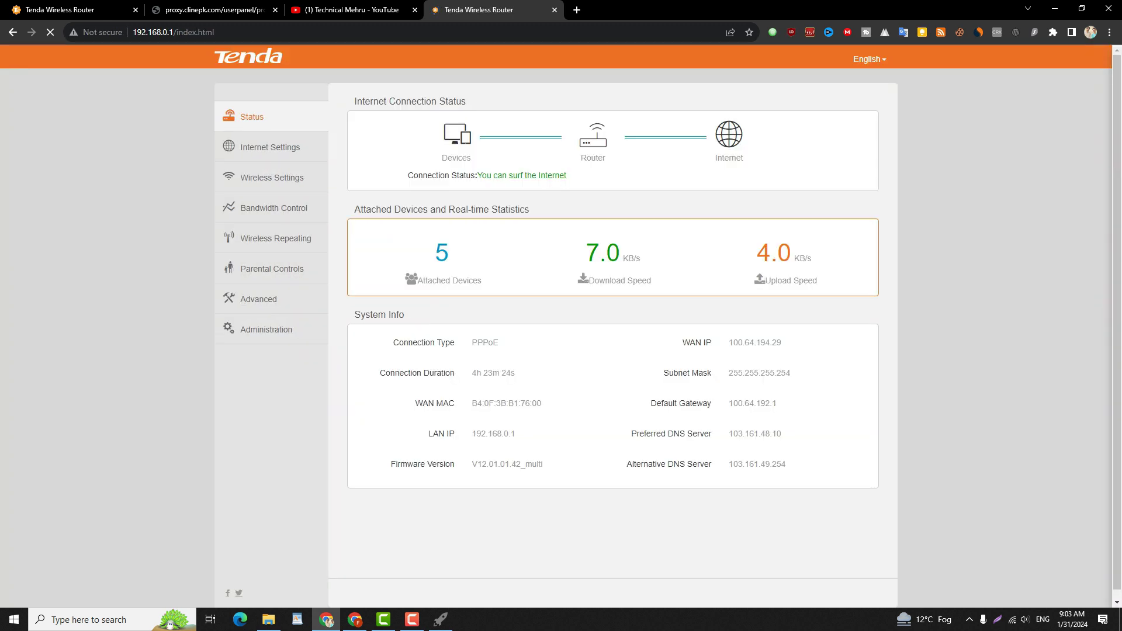
# Turn off internet access for the four attached devices other than the native one in the router's bandwidth control, and save.
pyautogui.click(467, 258)
pyautogui.click(809, 203)
pyautogui.click(808, 237)
pyautogui.click(809, 272)
pyautogui.click(808, 305)
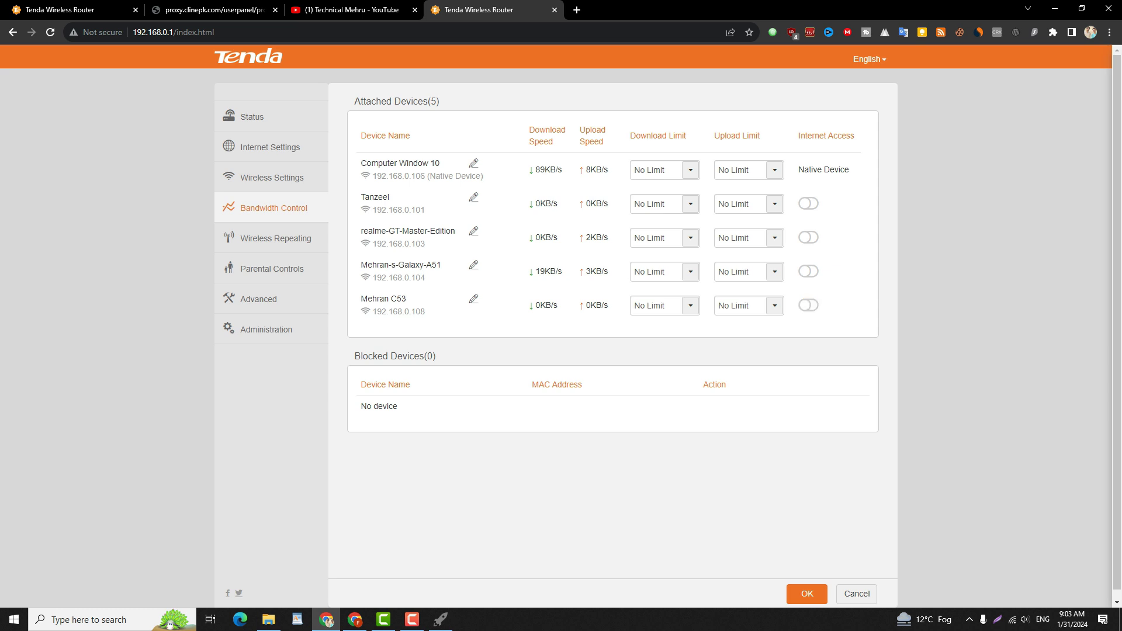
pyautogui.click(807, 594)
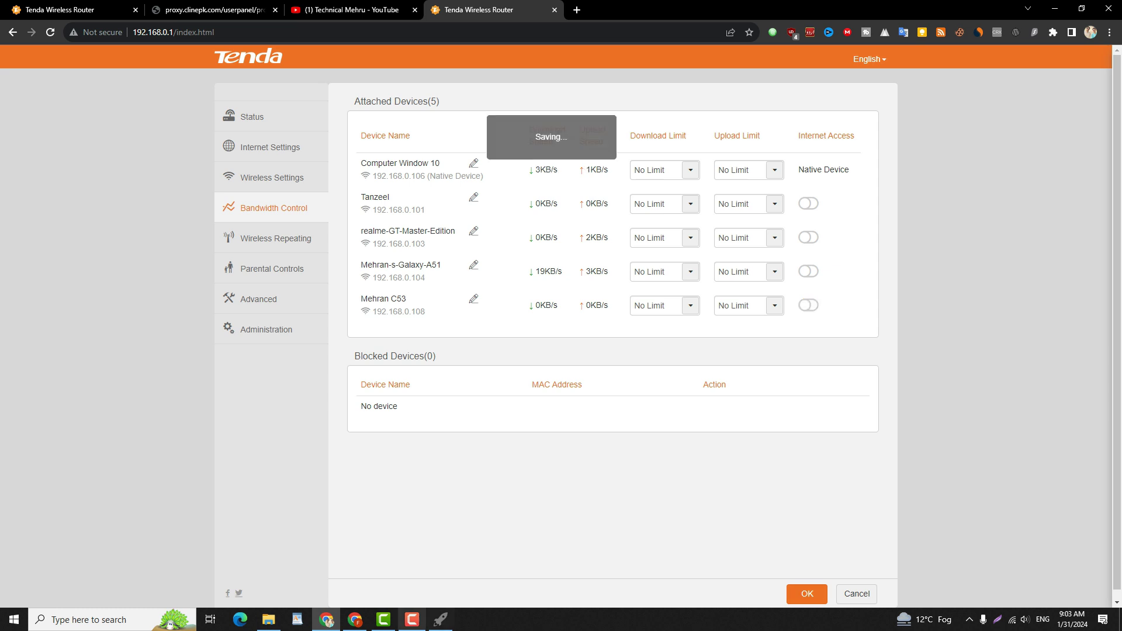
# Switch back to Epic Traffic Bot Pro, check the manually entered URL list, and save and close it.
pyautogui.click(441, 620)
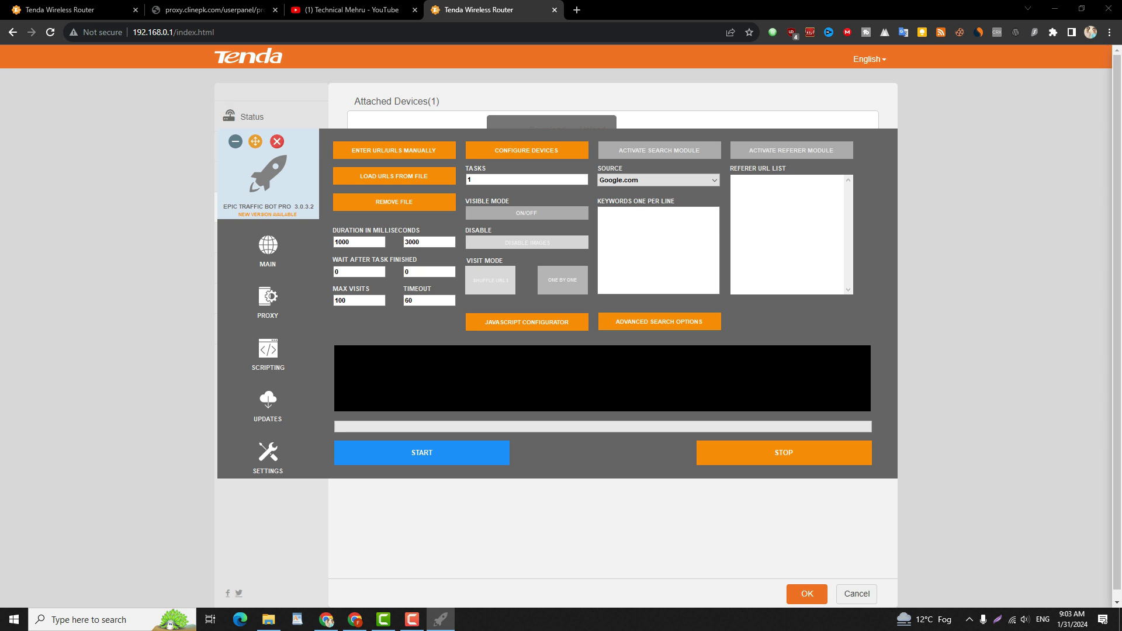
pyautogui.click(394, 151)
pyautogui.click(559, 406)
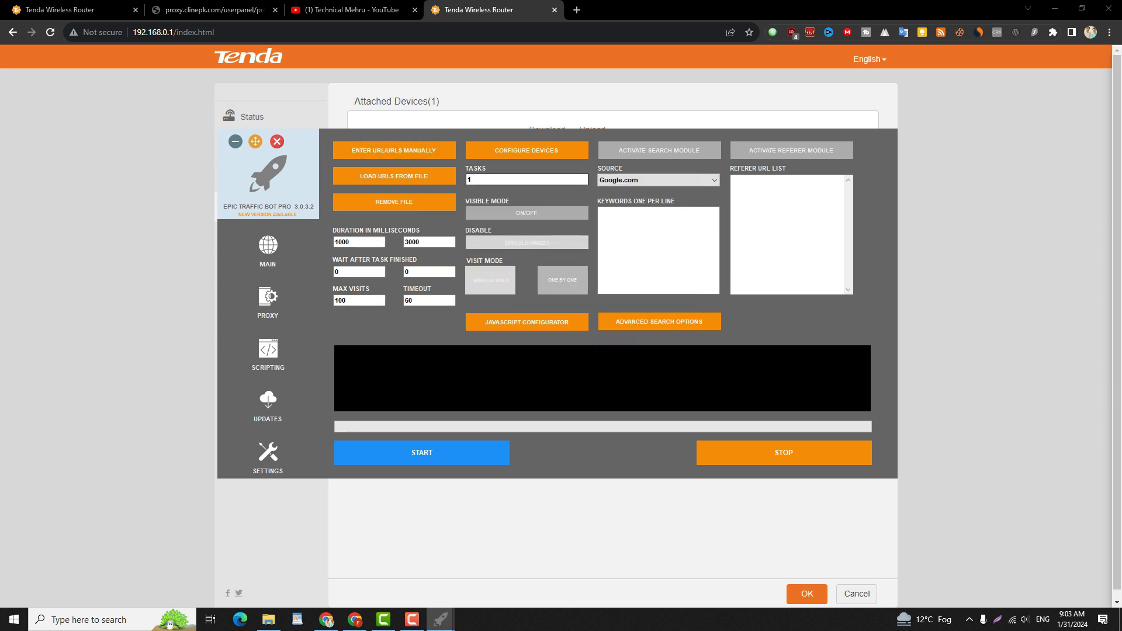
# Remove all devices from the bot's device configuration and generate about 100 Windows desktop devices instead.
pyautogui.click(527, 150)
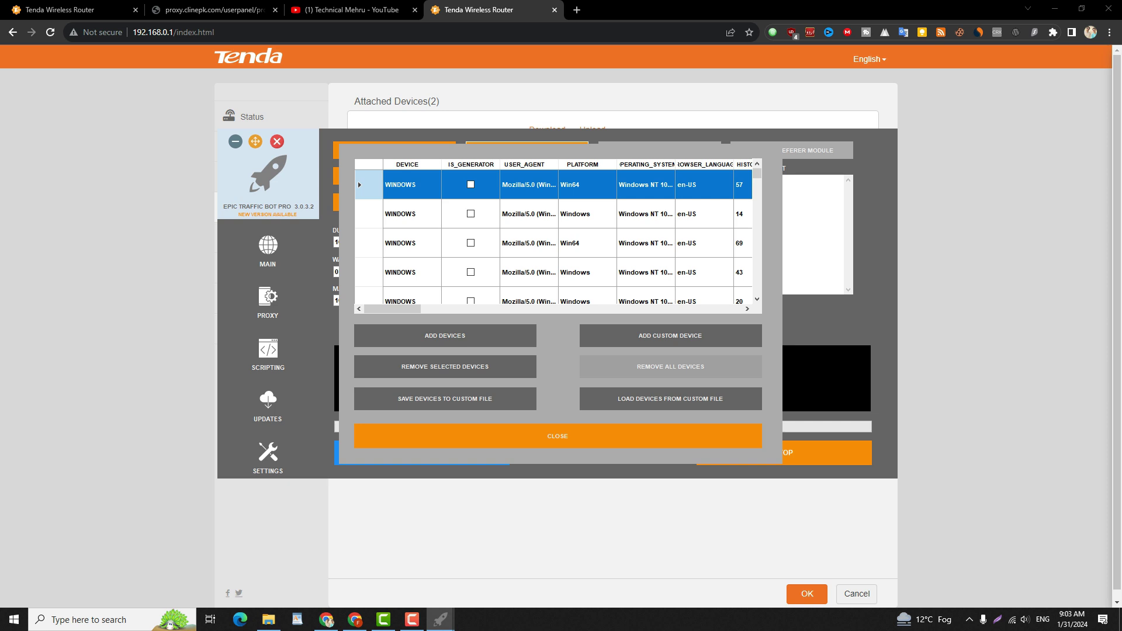
pyautogui.click(670, 367)
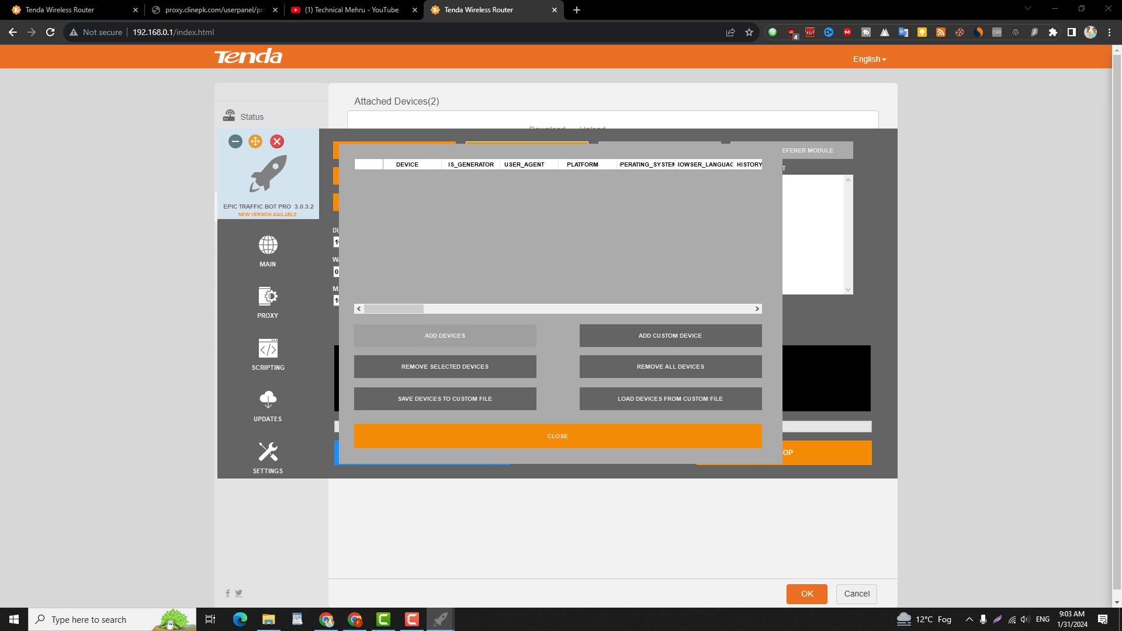
pyautogui.click(445, 342)
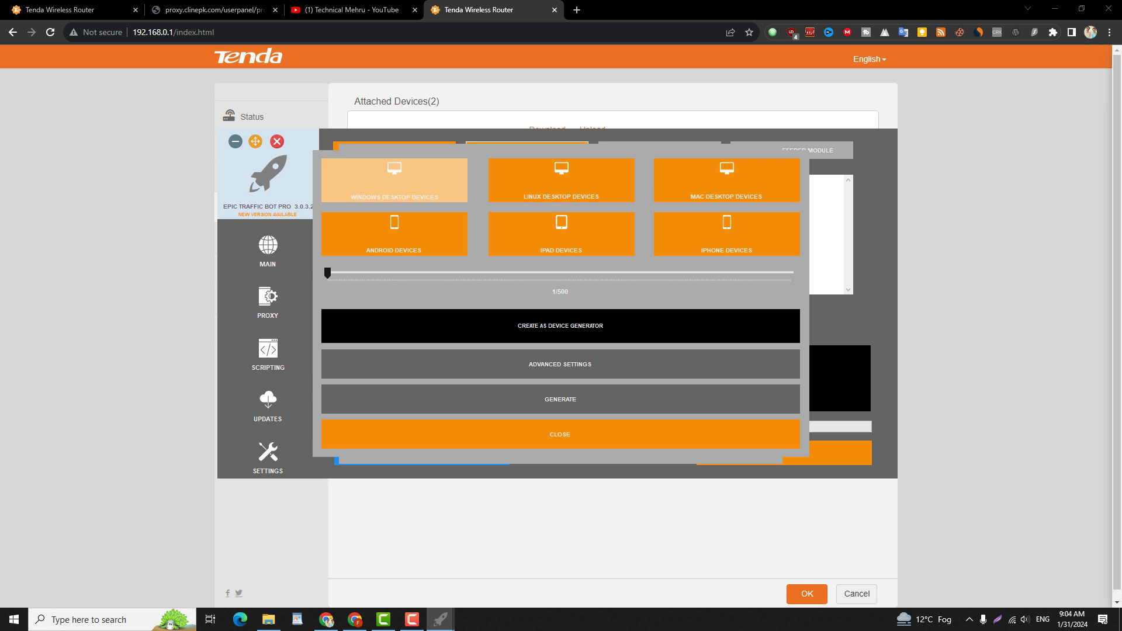
pyautogui.moveTo(328, 273); pyautogui.dragTo(419, 273)
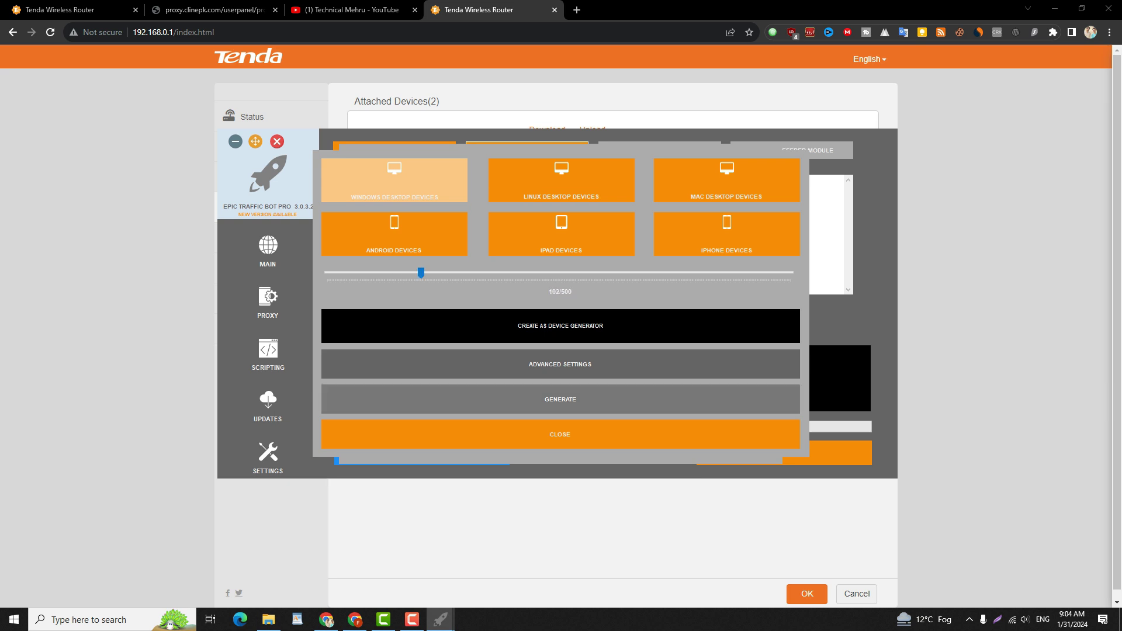
pyautogui.click(560, 399)
pyautogui.scroll(-1, 558, 240)
pyautogui.scroll(-5, 558, 239)
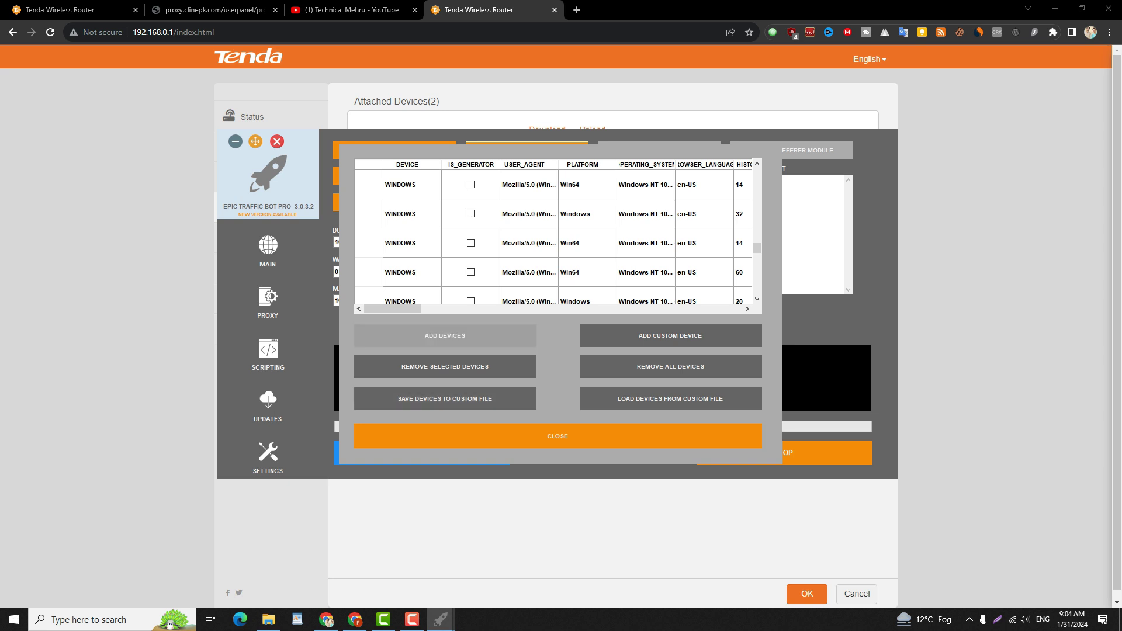
pyautogui.click(445, 336)
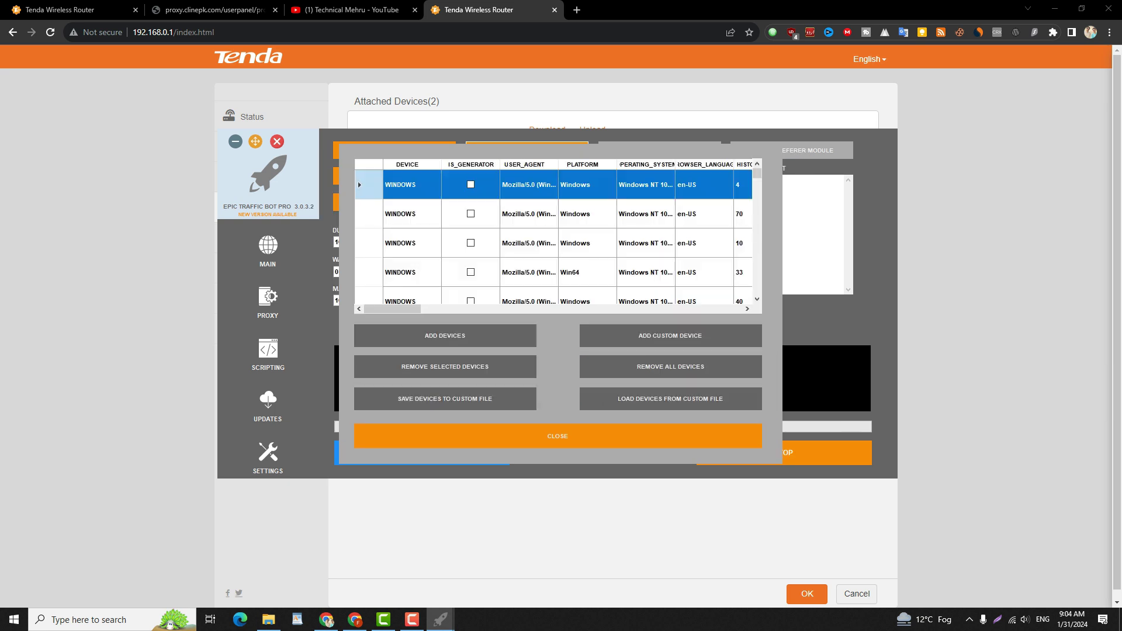
pyautogui.click(445, 337)
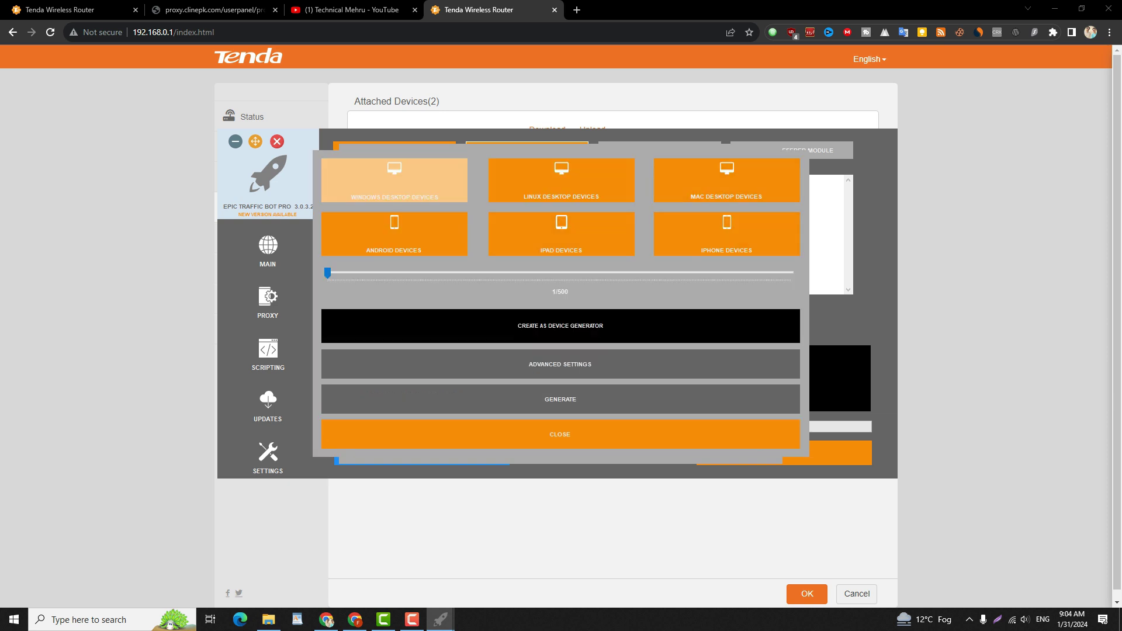
pyautogui.click(560, 435)
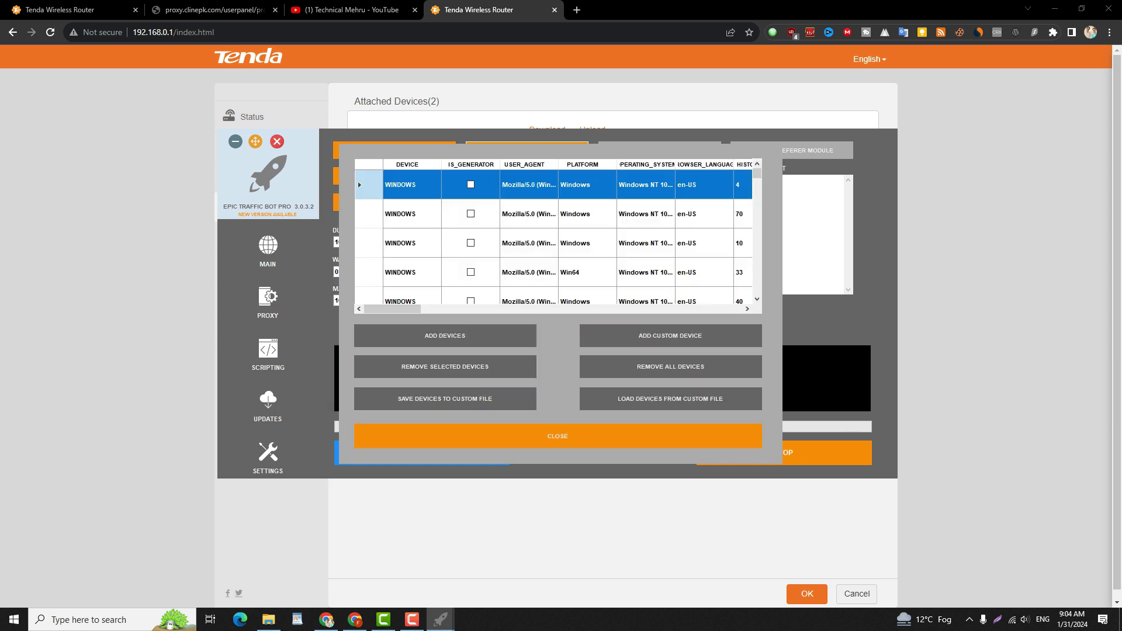
# Look through the generated device list, close the device configuration, and open Top 500 Referer Links.txt from the Epic Traffic Bot Prooooo folder.
pyautogui.scroll(-1, 554, 236)
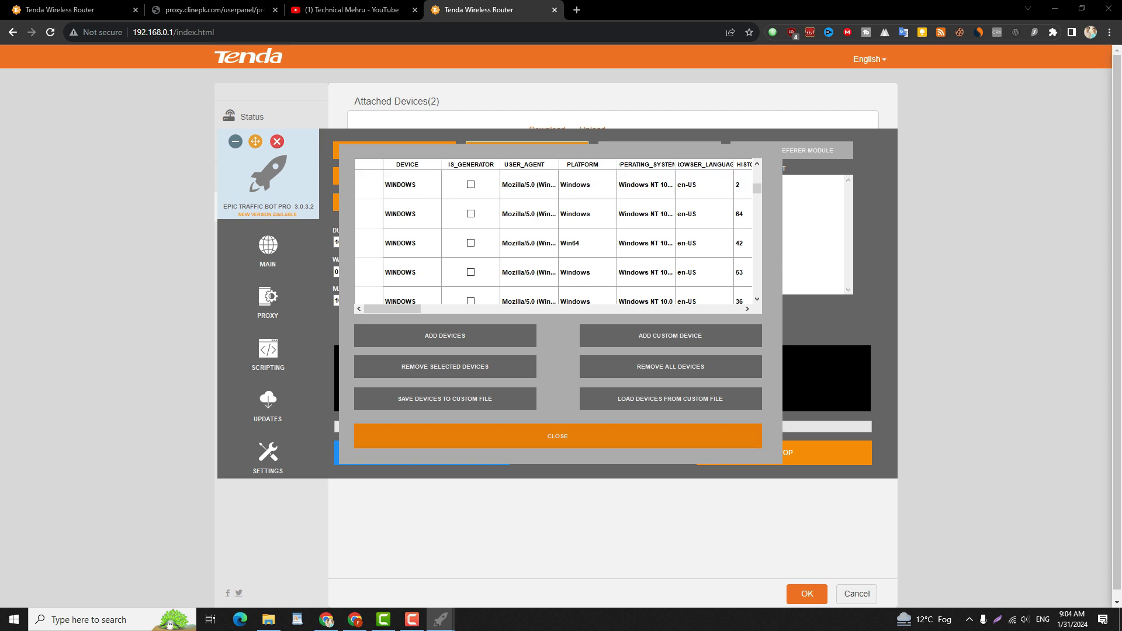
pyautogui.click(558, 436)
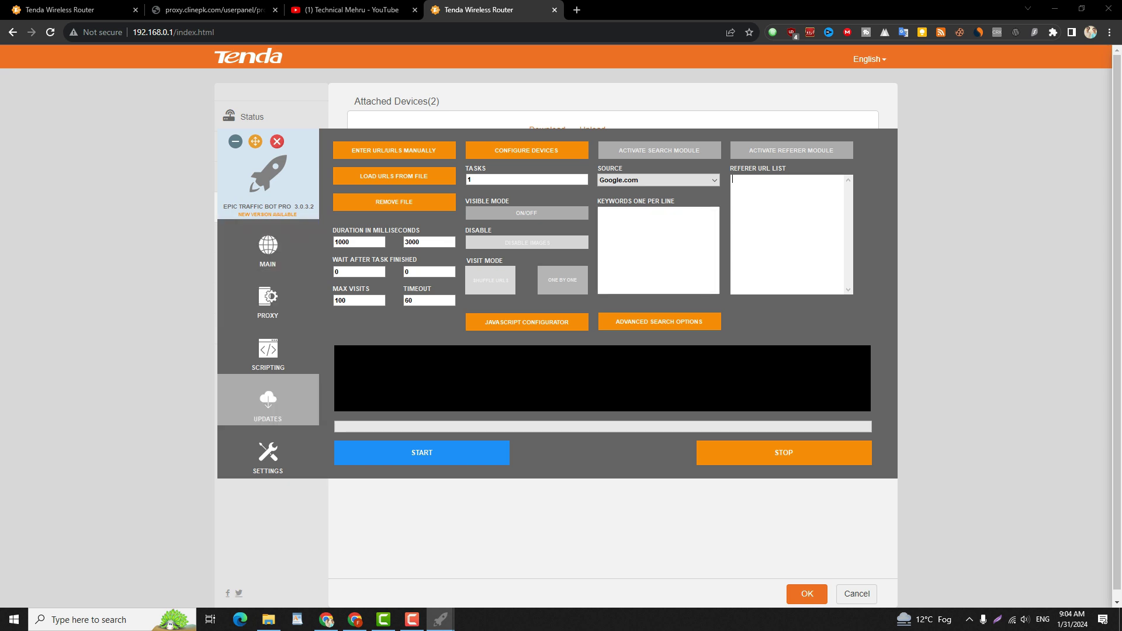
pyautogui.click(269, 619)
pyautogui.click(387, 88)
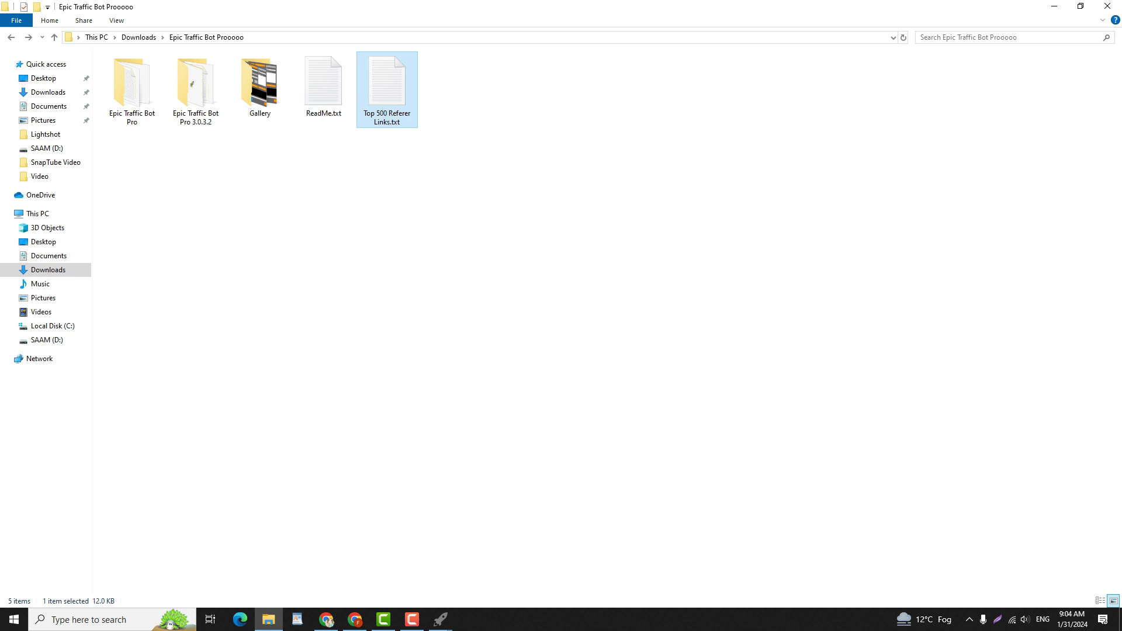
pyautogui.doubleClick(386, 87)
pyautogui.moveTo(203, 127); pyautogui.dragTo(97, 125)
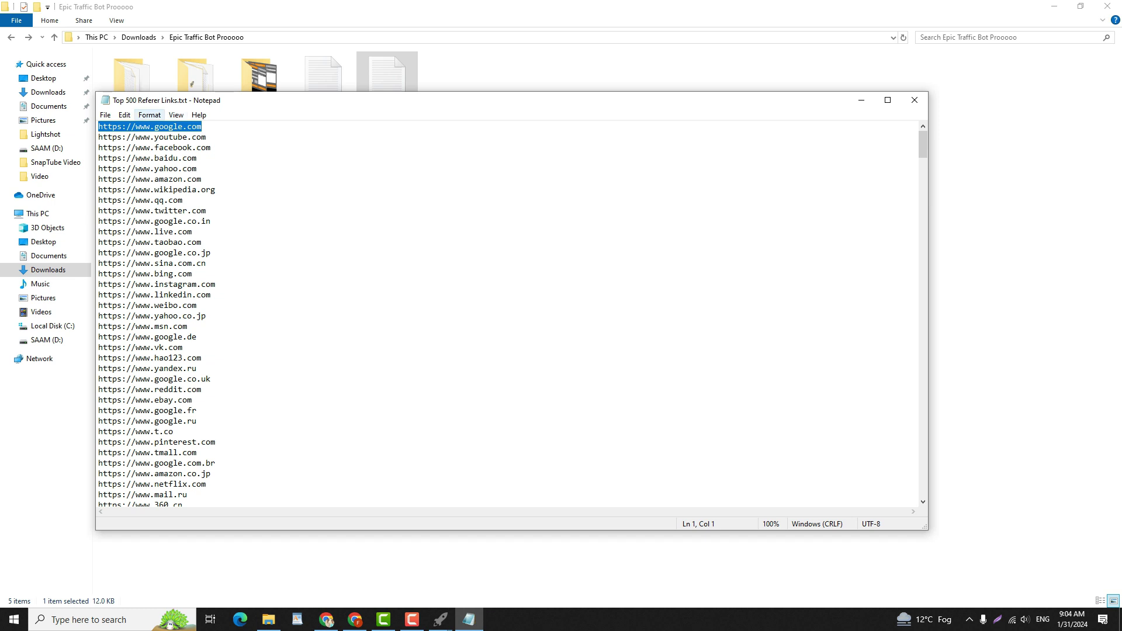
pyautogui.rightClick(150, 126)
pyautogui.click(176, 162)
pyautogui.click(440, 619)
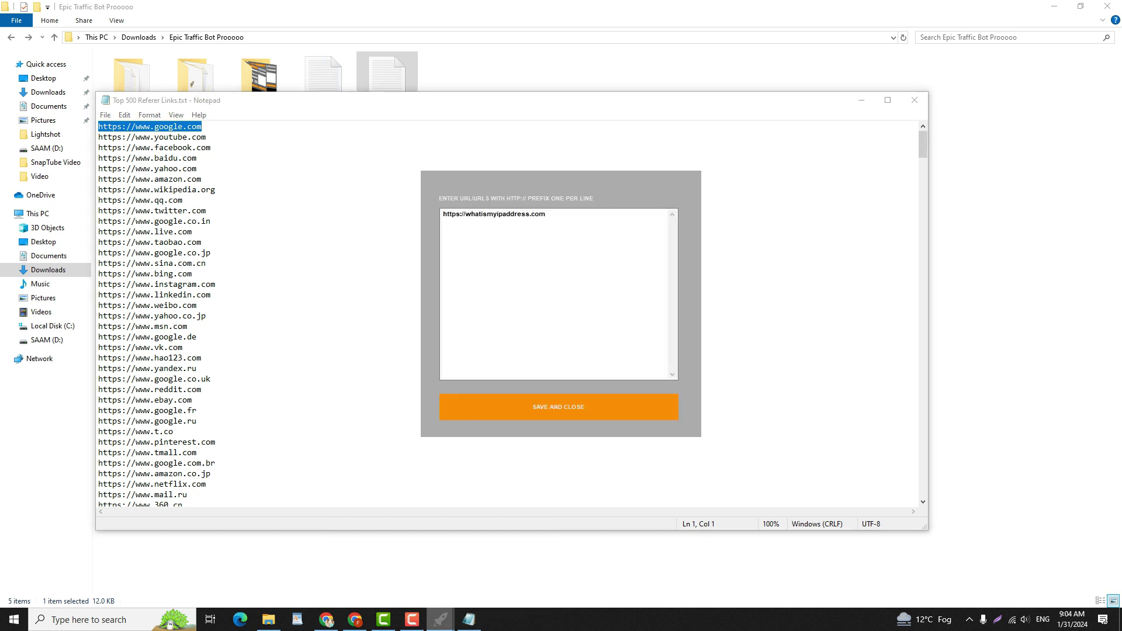
pyautogui.click(559, 408)
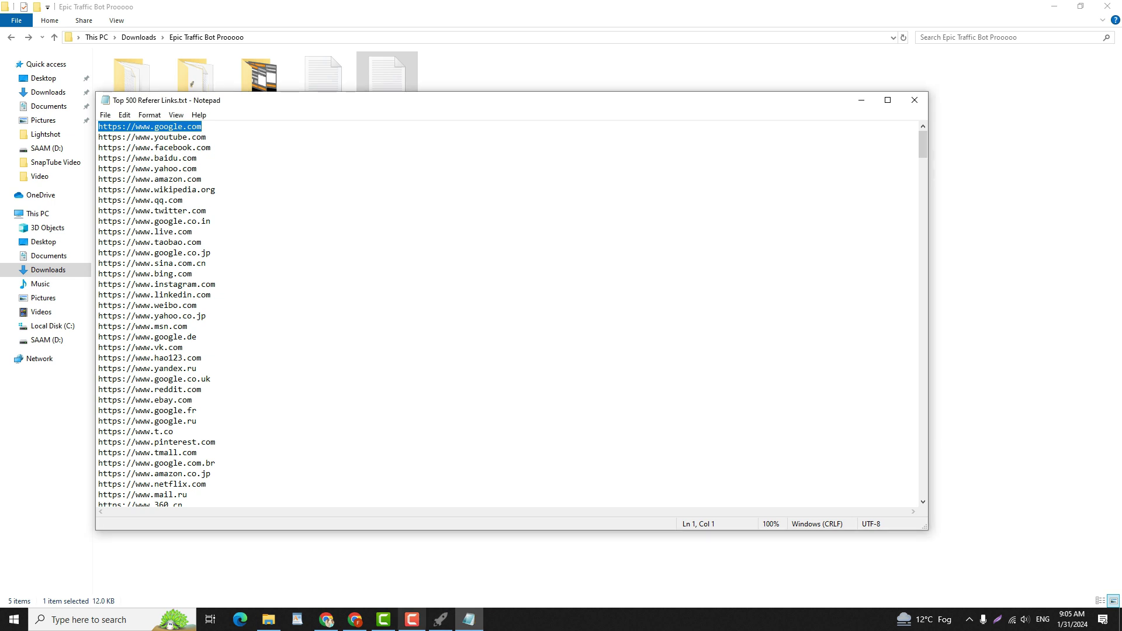
pyautogui.click(440, 619)
pyautogui.rightClick(763, 188)
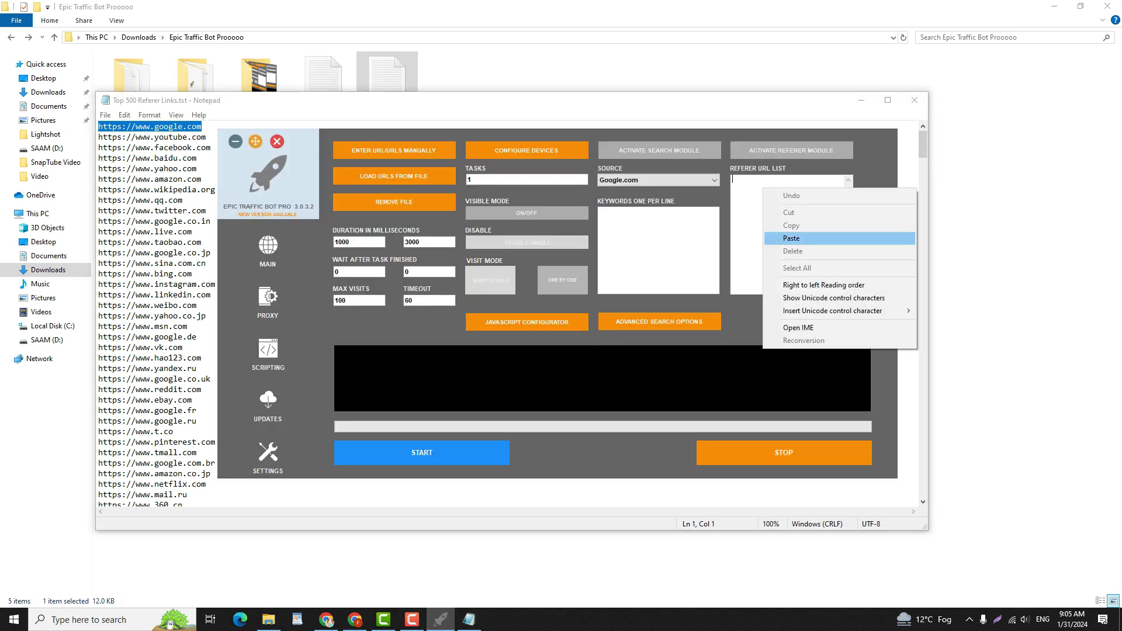
pyautogui.click(783, 239)
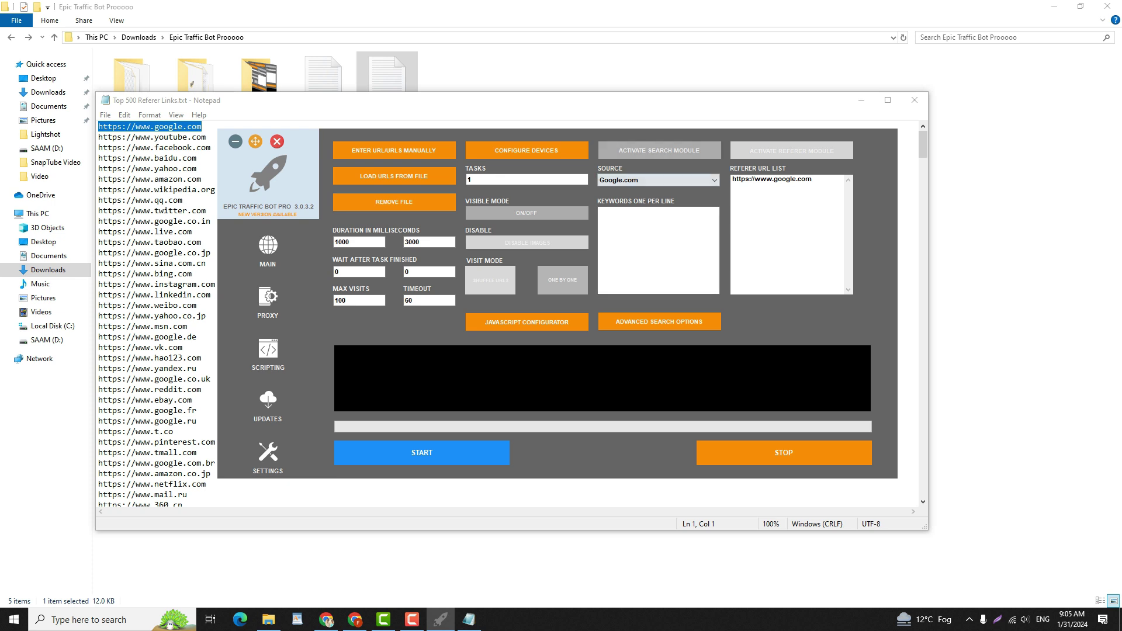
# Set the number of tasks to 4 and turn visible mode on.
pyautogui.click(659, 180)
pyautogui.click(659, 180)
pyautogui.press('BackSpace')
pyautogui.write('4')
pyautogui.click(527, 214)
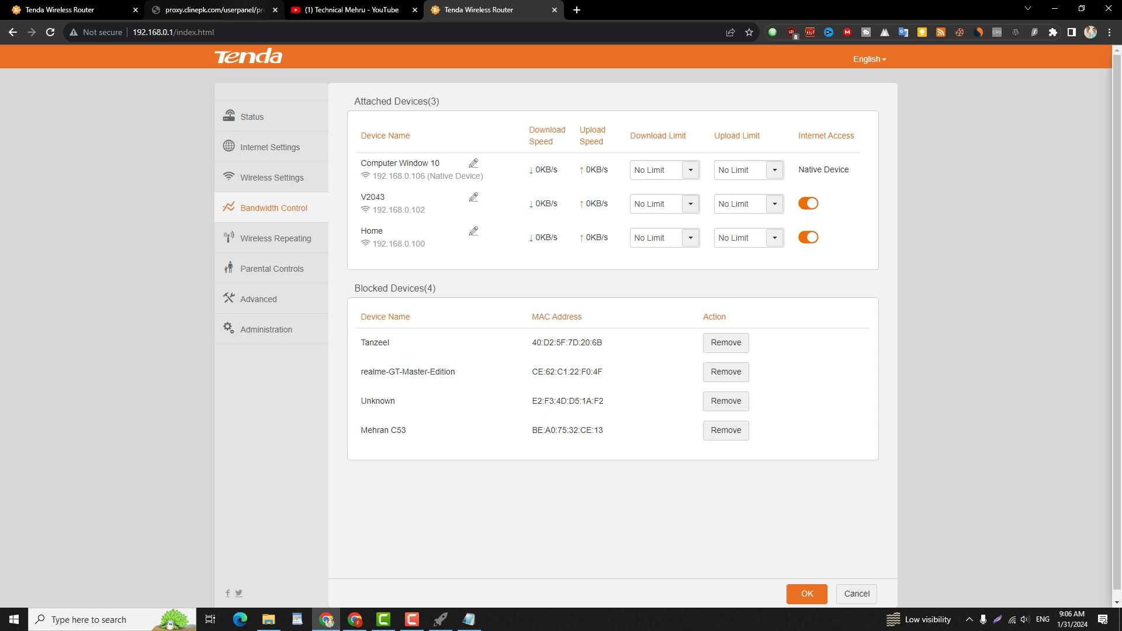
# Switch to Chrome and look over the Tenda router page and the Technical Mehru YouTube channel's videos.
pyautogui.click(207, 10)
pyautogui.click(93, 10)
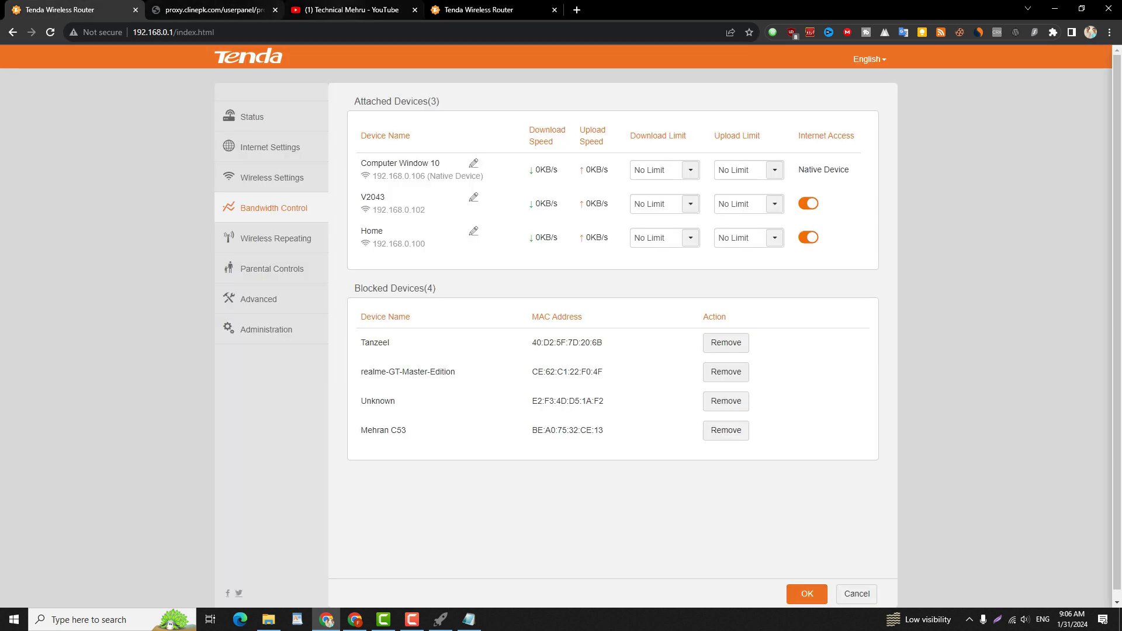
pyautogui.click(350, 10)
pyautogui.scroll(-3, 694, 424)
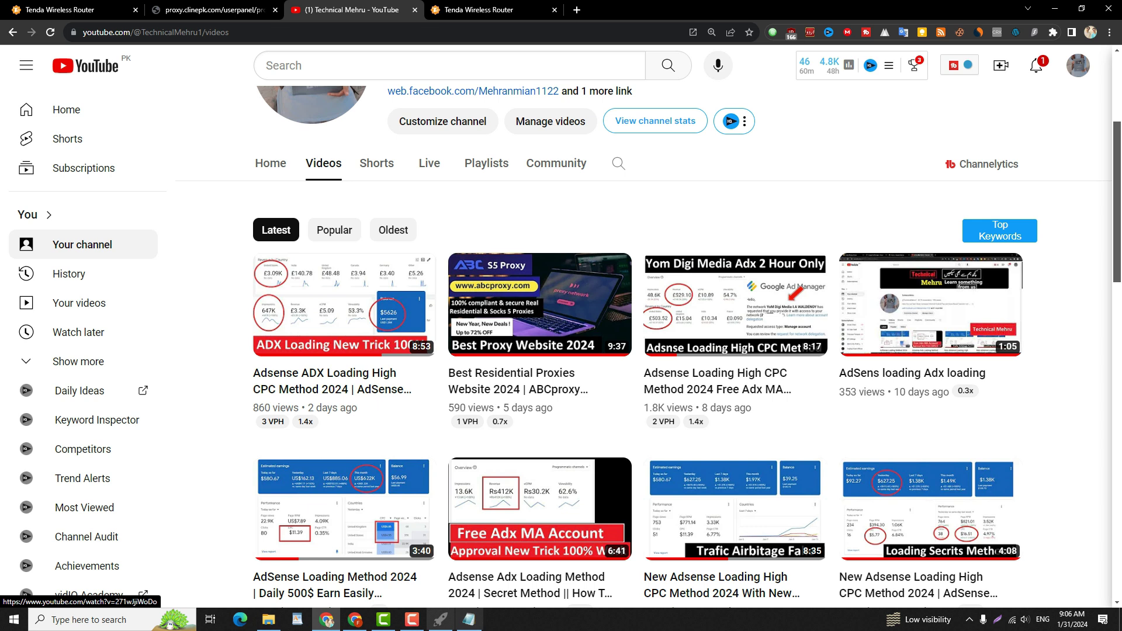
# Switch back to Epic Traffic Bot Pro and set the visit duration range to 20000 to 30000 milliseconds.
pyautogui.click(440, 619)
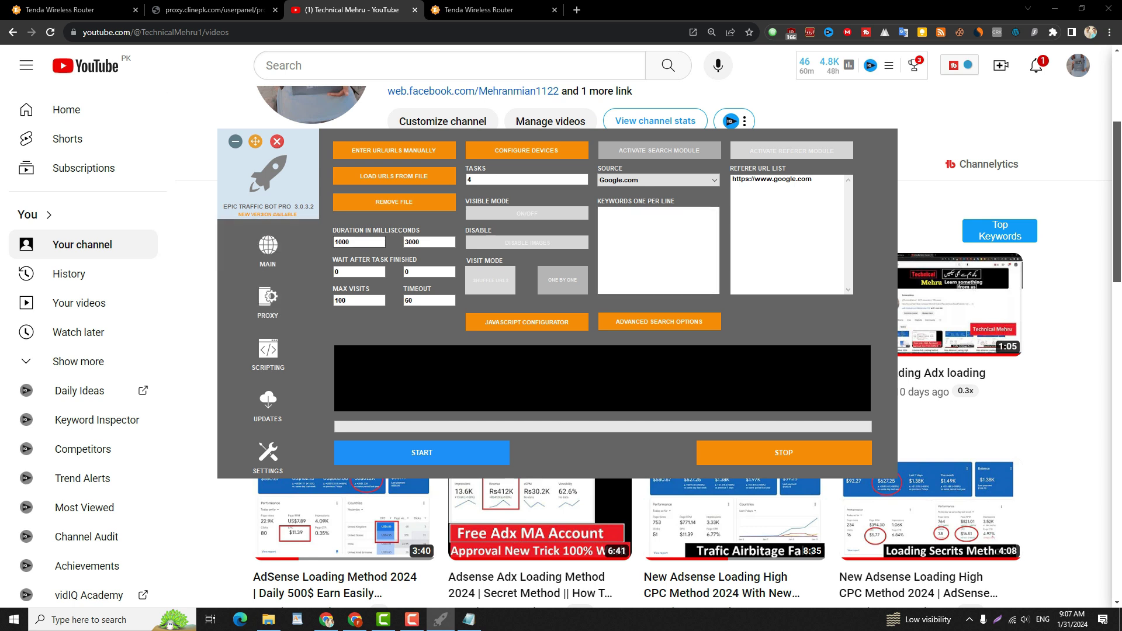
pyautogui.click(358, 242)
pyautogui.press('BackSpace')
pyautogui.press('BackSpace')
pyautogui.press('BackSpace')
pyautogui.write('20000')
pyautogui.click(429, 242)
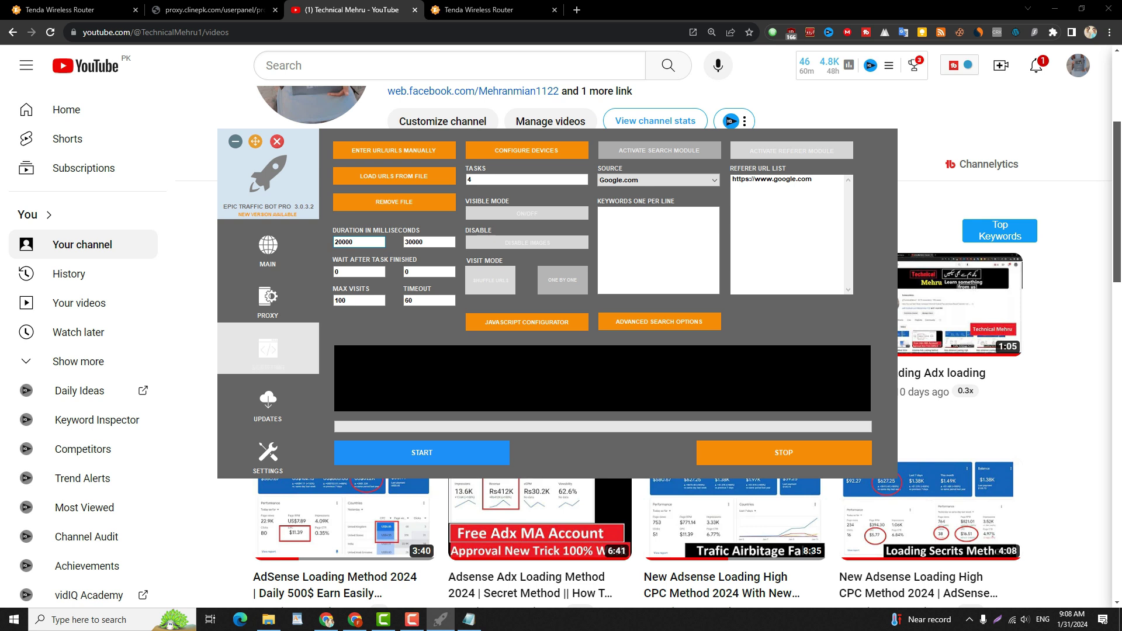
# Check the scripting and proxy settings, return to the main settings, and start the traffic bot.
pyautogui.click(268, 349)
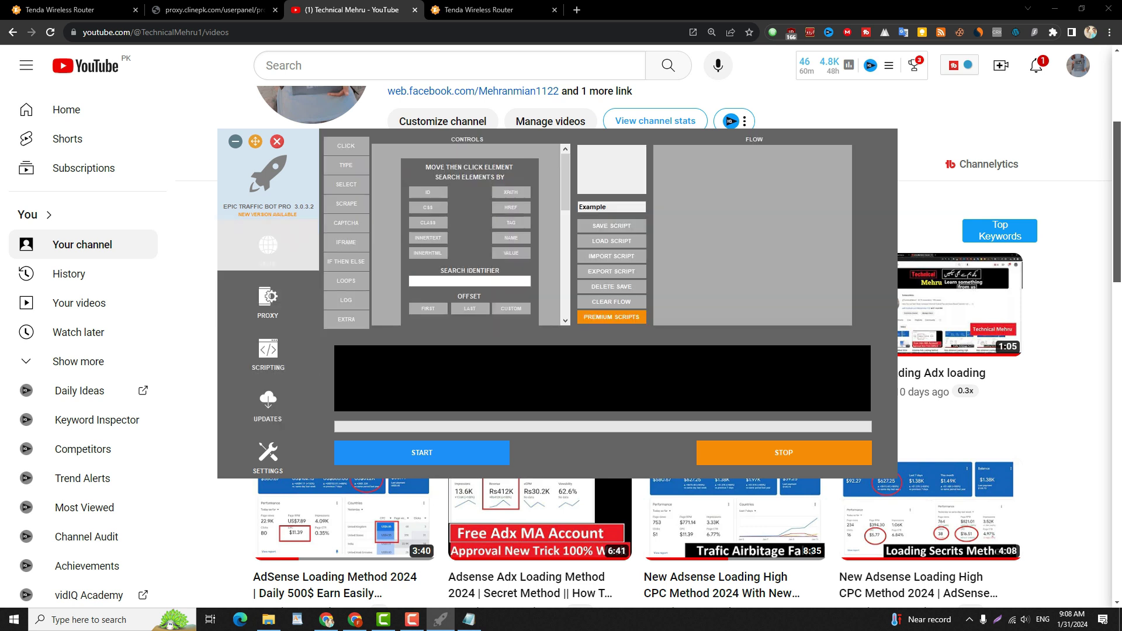
pyautogui.click(268, 249)
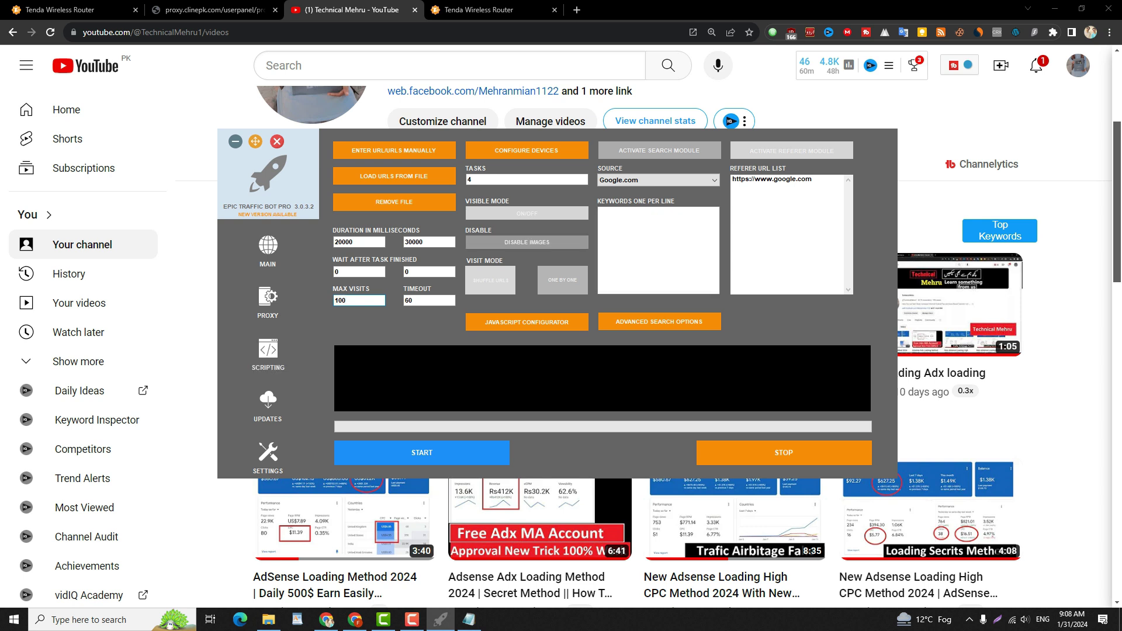
pyautogui.click(267, 298)
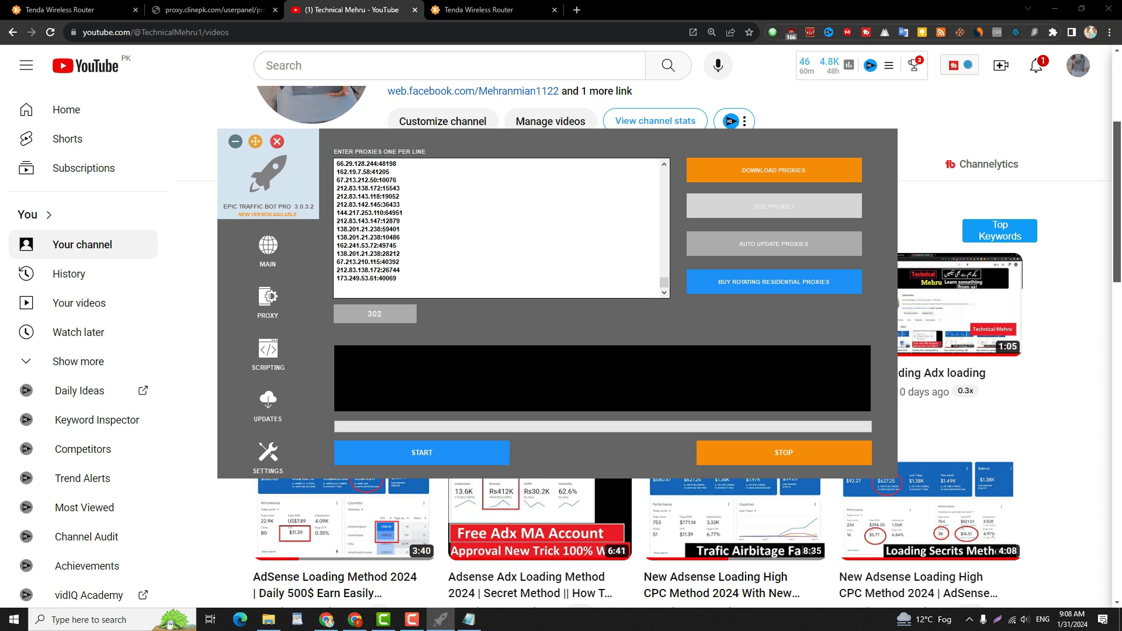
pyautogui.click(268, 248)
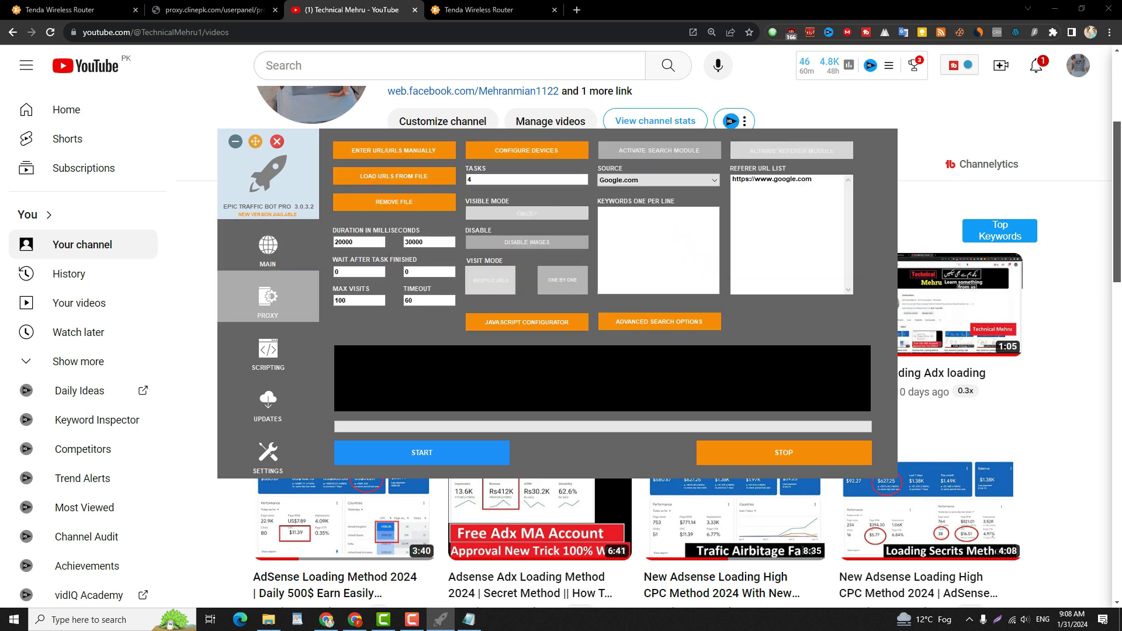
pyautogui.click(422, 452)
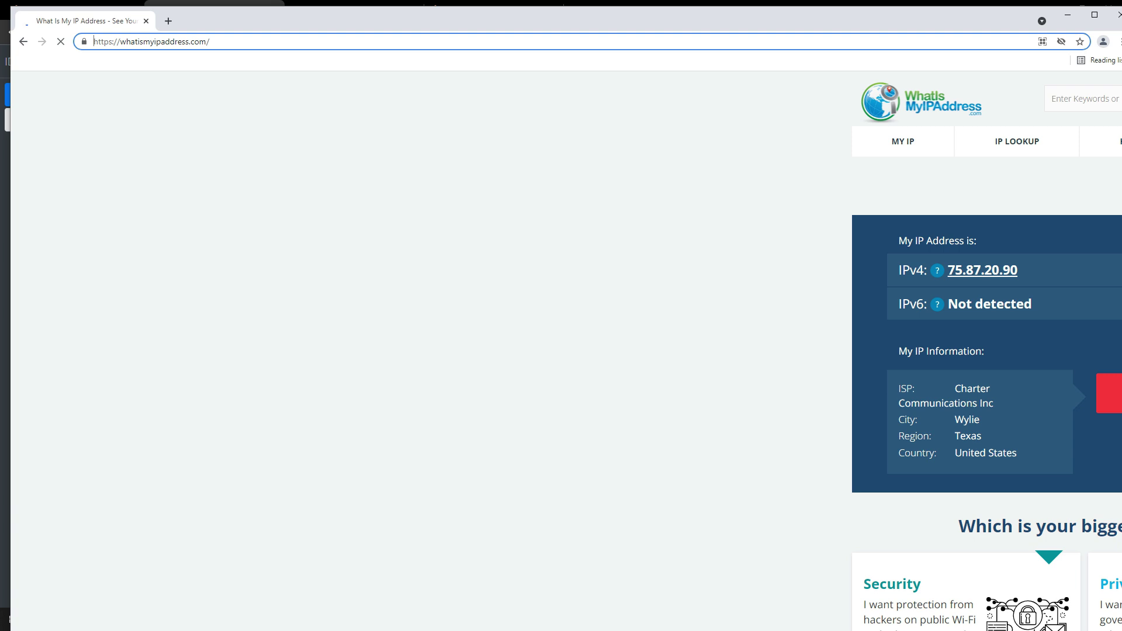
# Examine the IP address and location details on the What Is My IP Address pages in the bot's browser windows.
pyautogui.moveTo(584, 18); pyautogui.dragTo(385, 0)
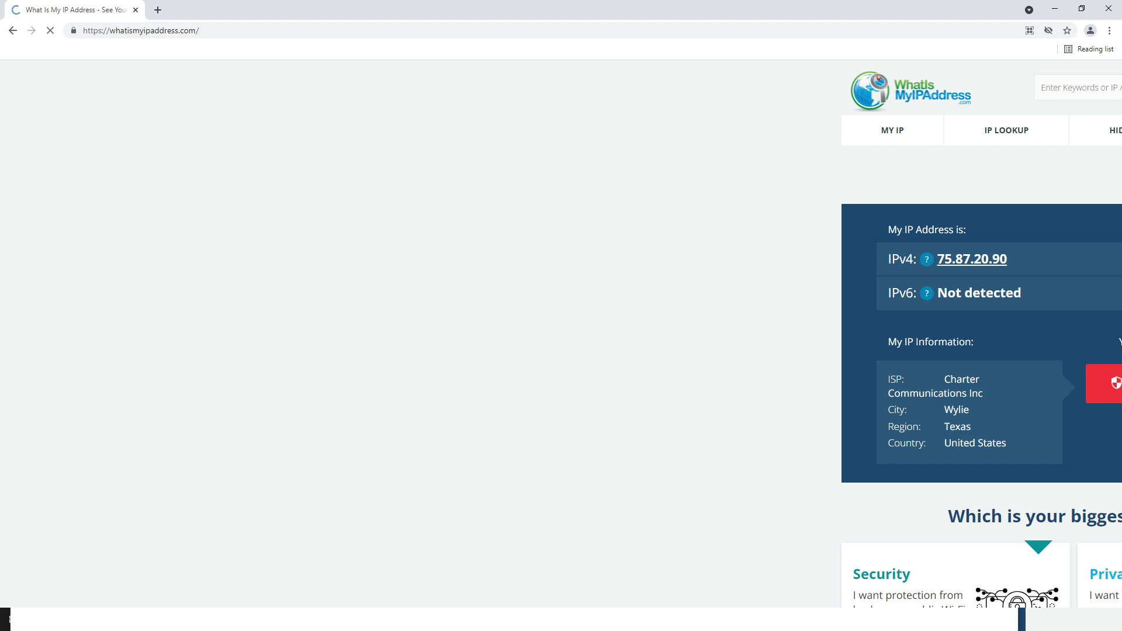
pyautogui.click(1081, 9)
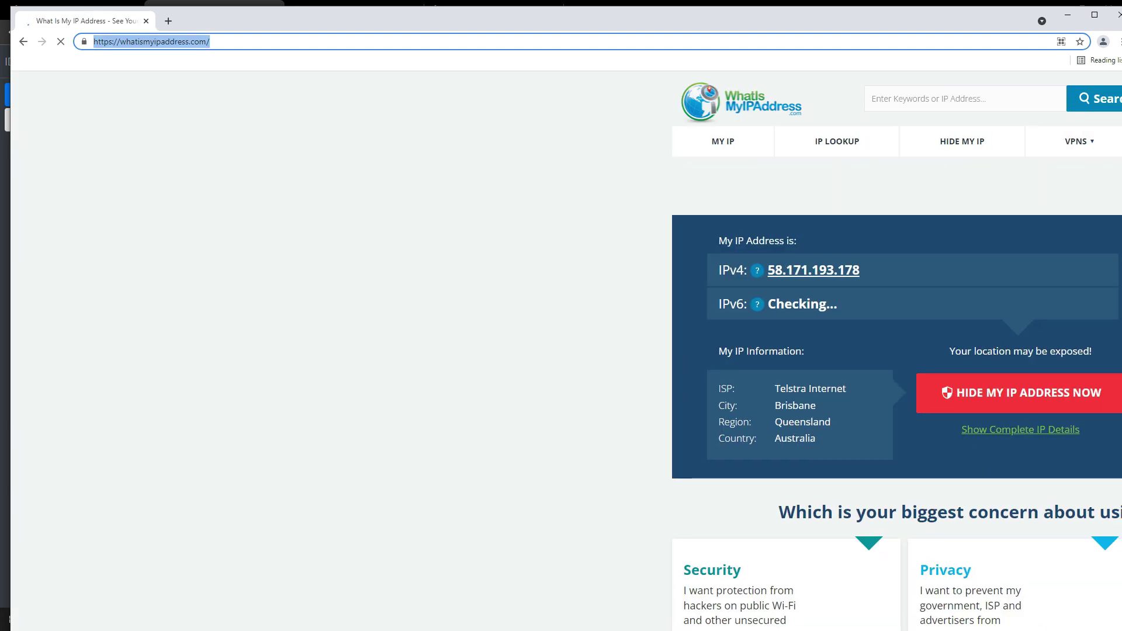
pyautogui.moveTo(584, 16); pyautogui.dragTo(308, 0)
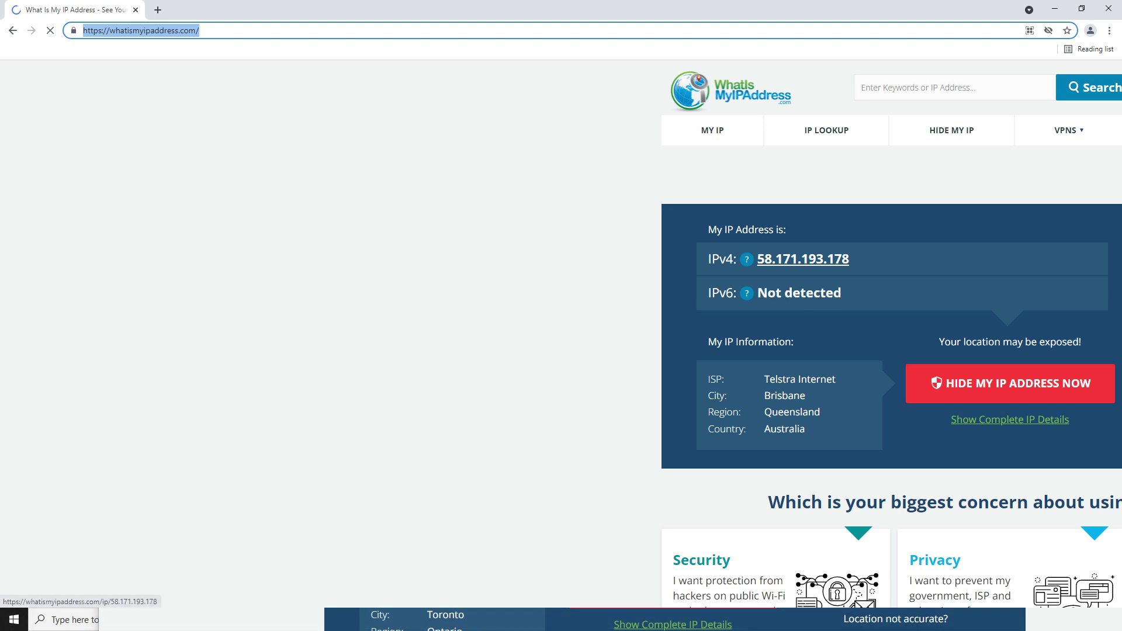
pyautogui.scroll(-2, 804, 259)
pyautogui.scroll(-3, 1010, 384)
pyautogui.scroll(5, 1010, 383)
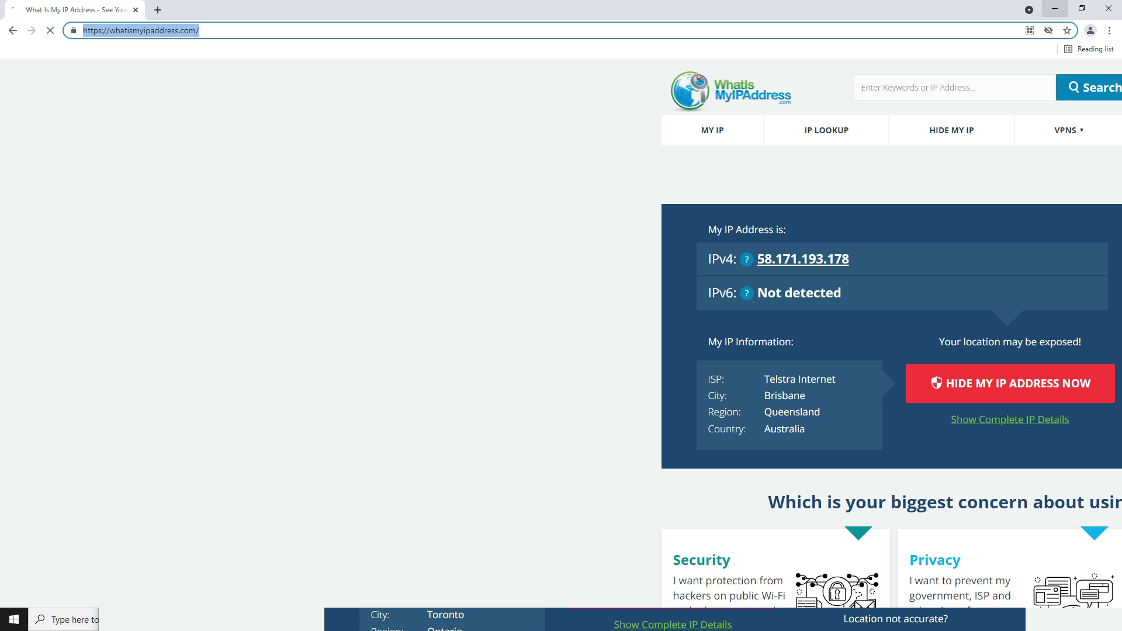
pyautogui.click(1055, 9)
pyautogui.scroll(-3, 675, 467)
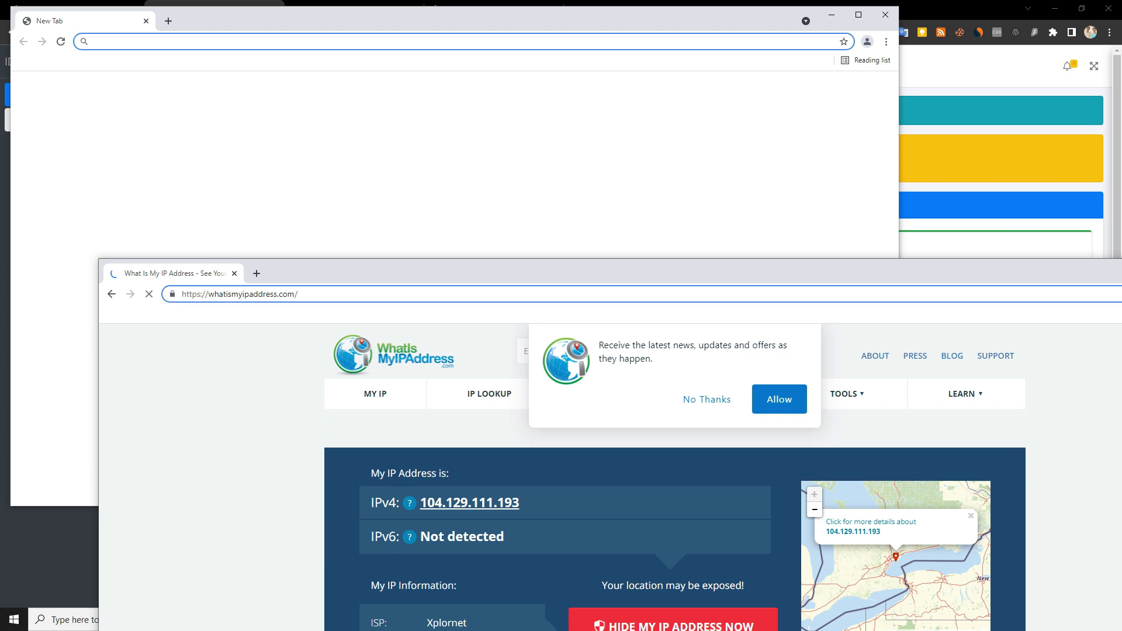
pyautogui.scroll(-8, 675, 540)
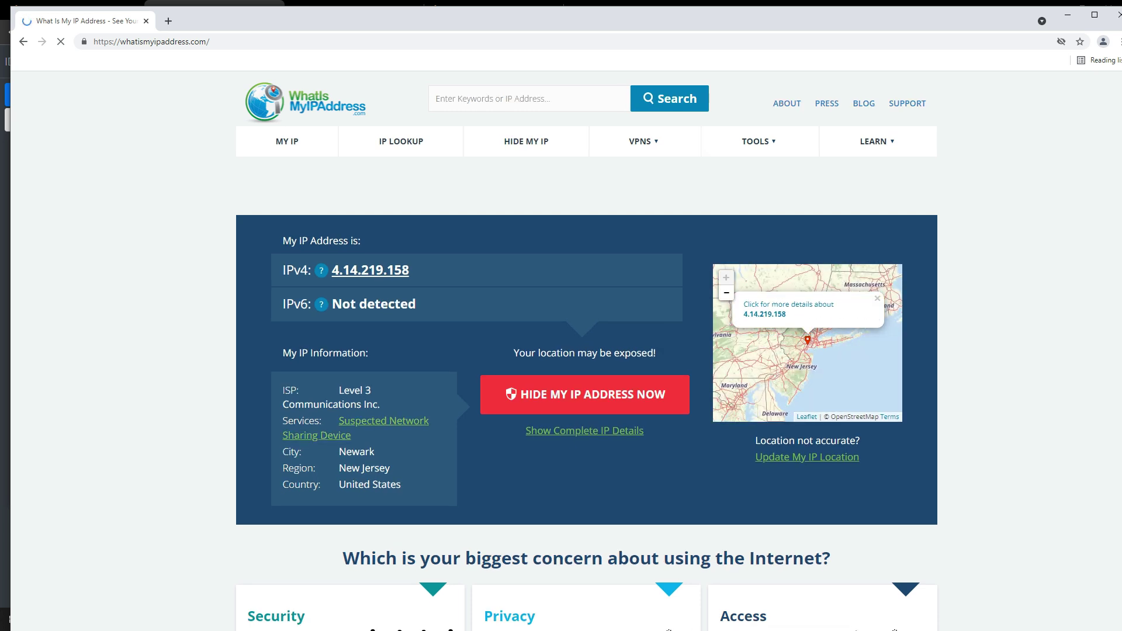
pyautogui.tripleClick(376, 468)
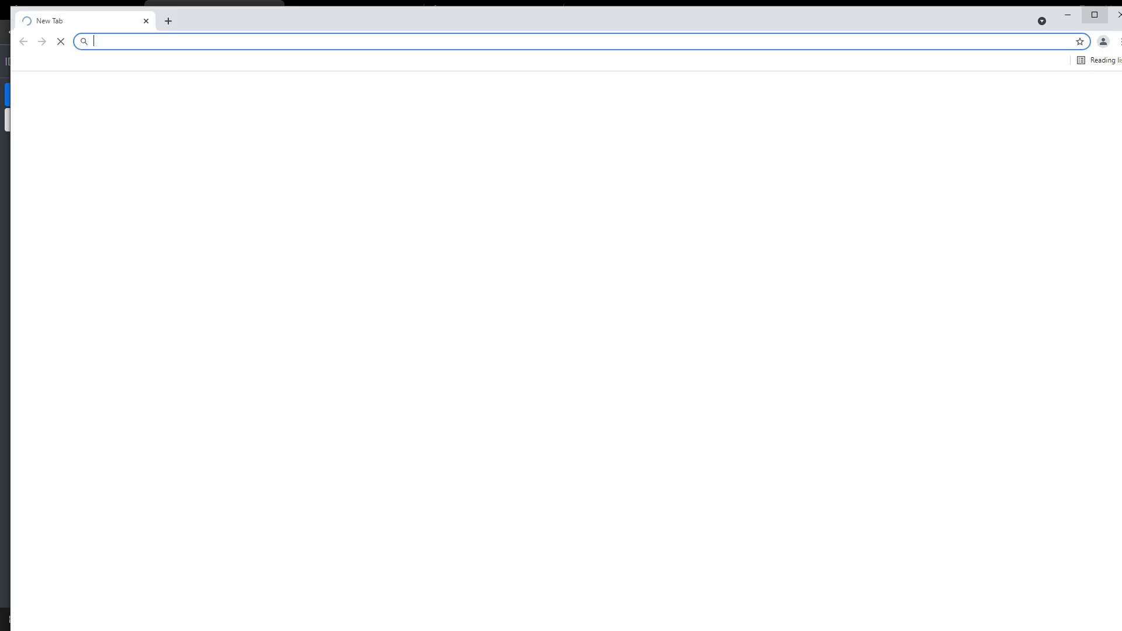
# Maximize a new bot browser window, check its browsing history, and return to its What Is My IP Address page.
pyautogui.click(1094, 15)
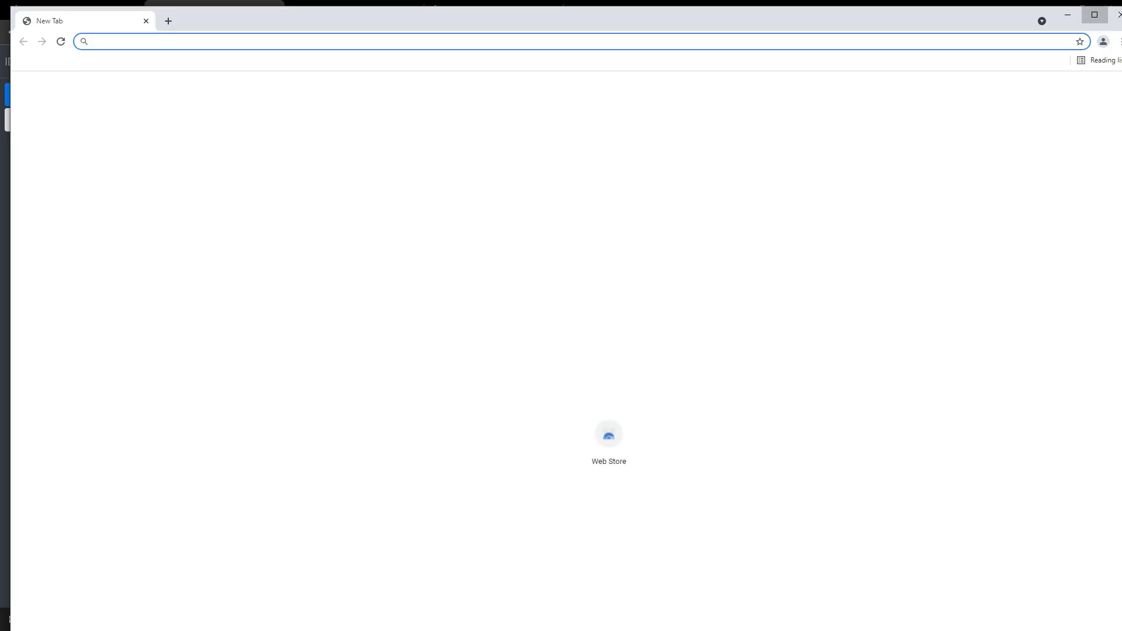
pyautogui.click(1110, 31)
pyautogui.moveTo(1005, 94)
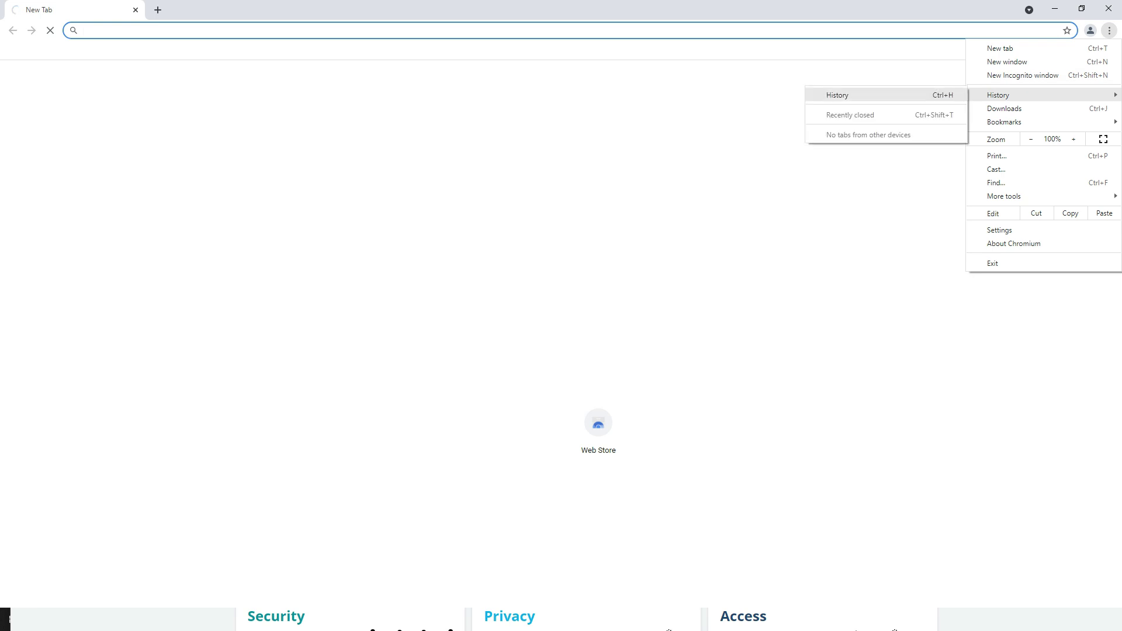
pyautogui.click(837, 95)
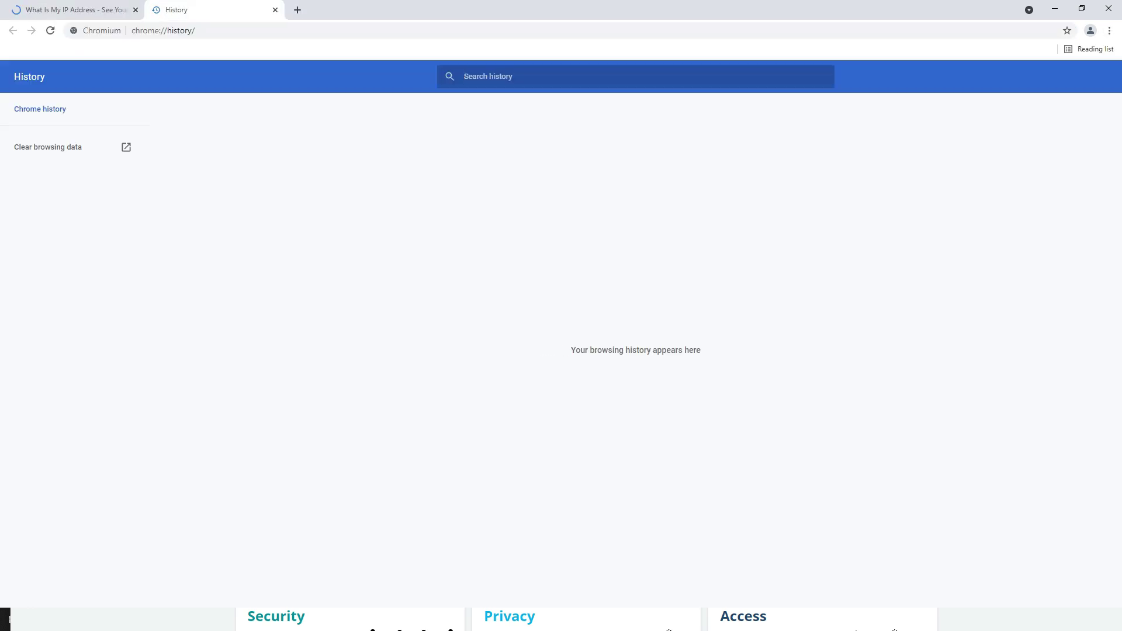
pyautogui.click(97, 10)
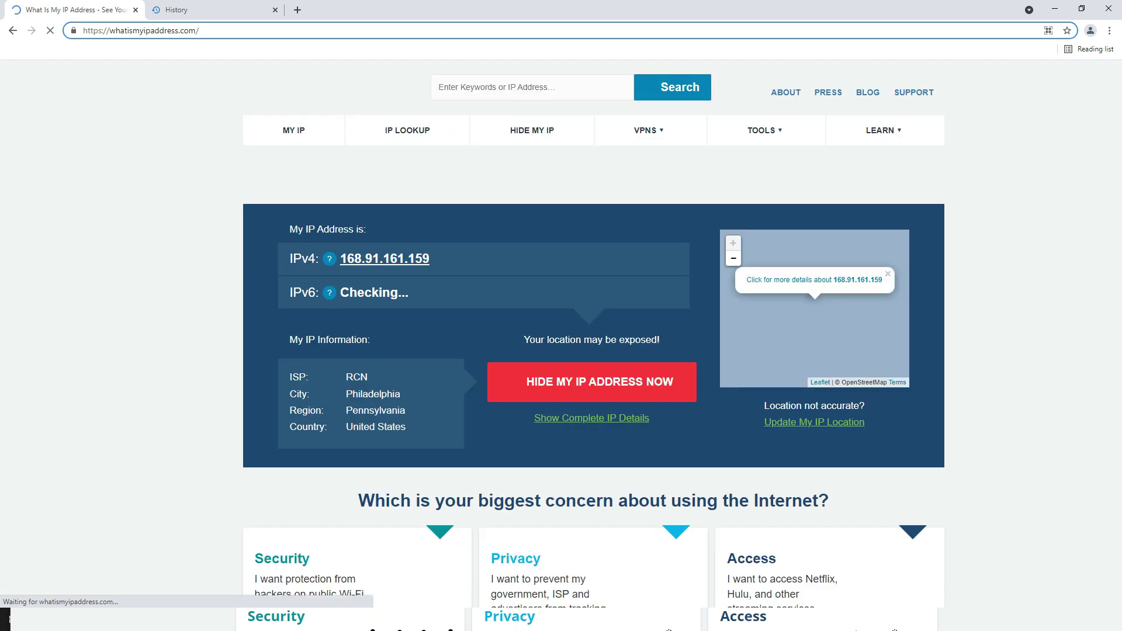
# Minimize the new blank browser window, examine the city given for the IP address, and minimize that window too.
pyautogui.hotkey('ctrl', 'n')
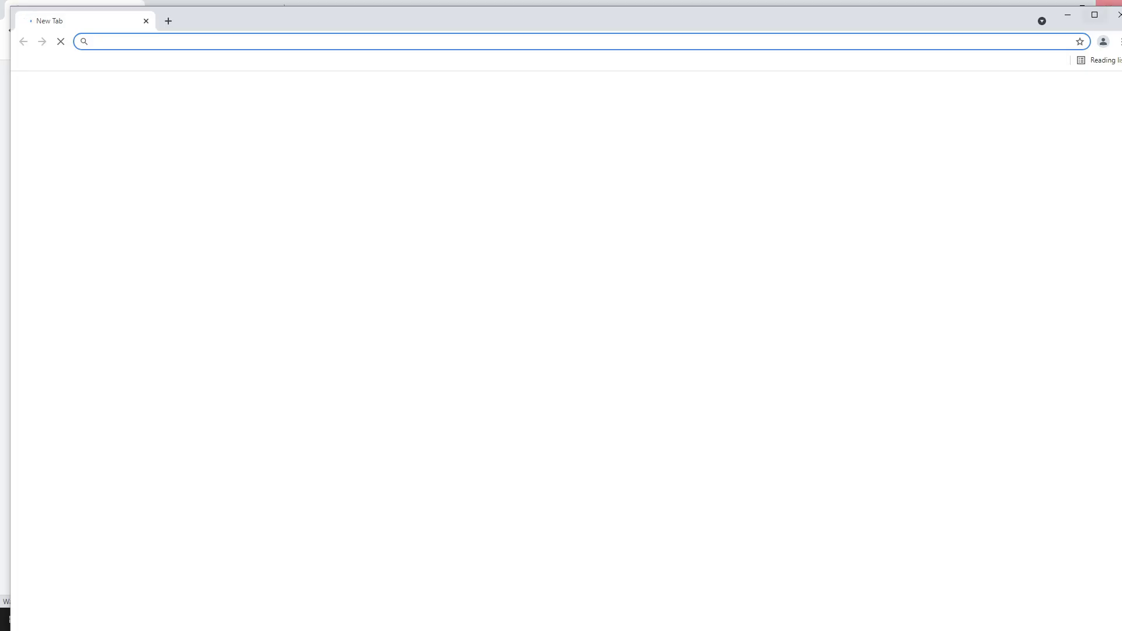
pyautogui.click(1068, 15)
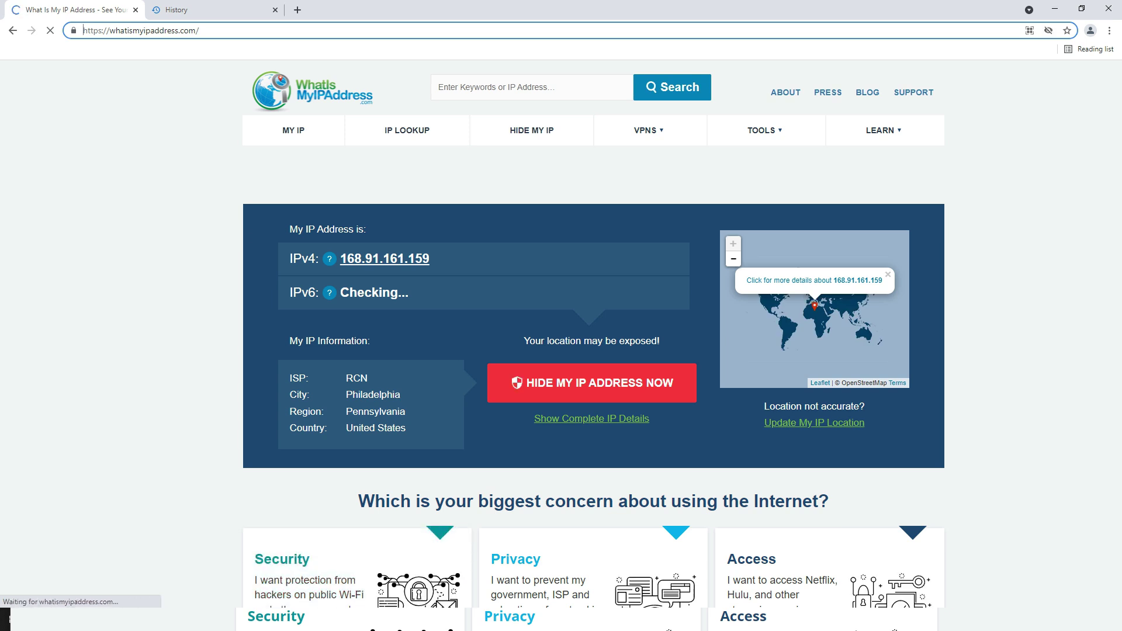
pyautogui.doubleClick(373, 395)
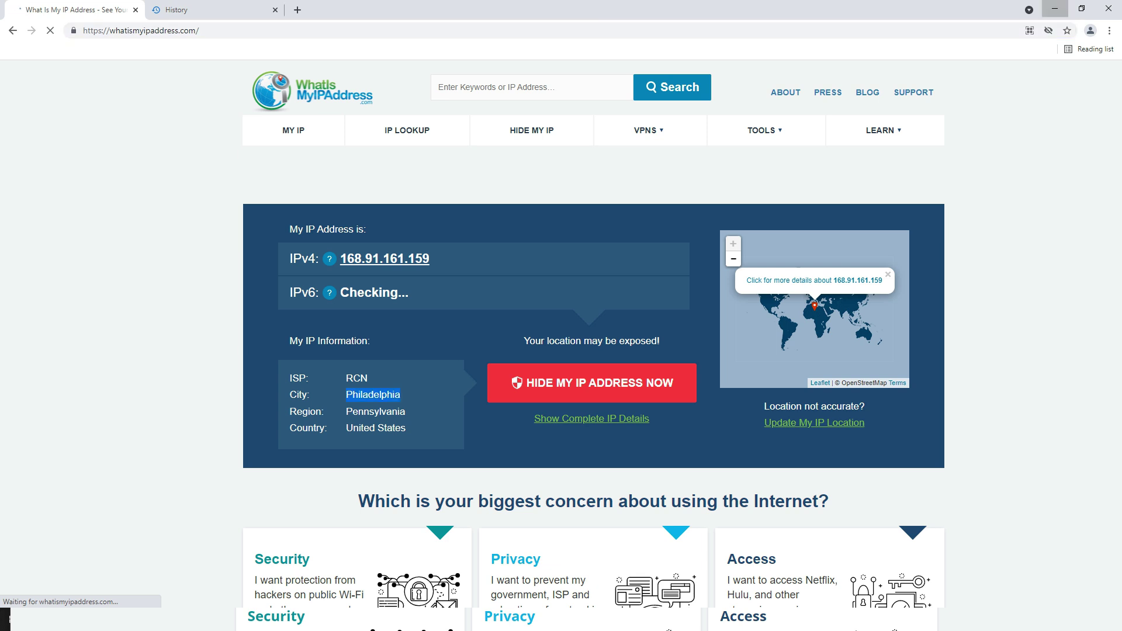
pyautogui.click(1055, 8)
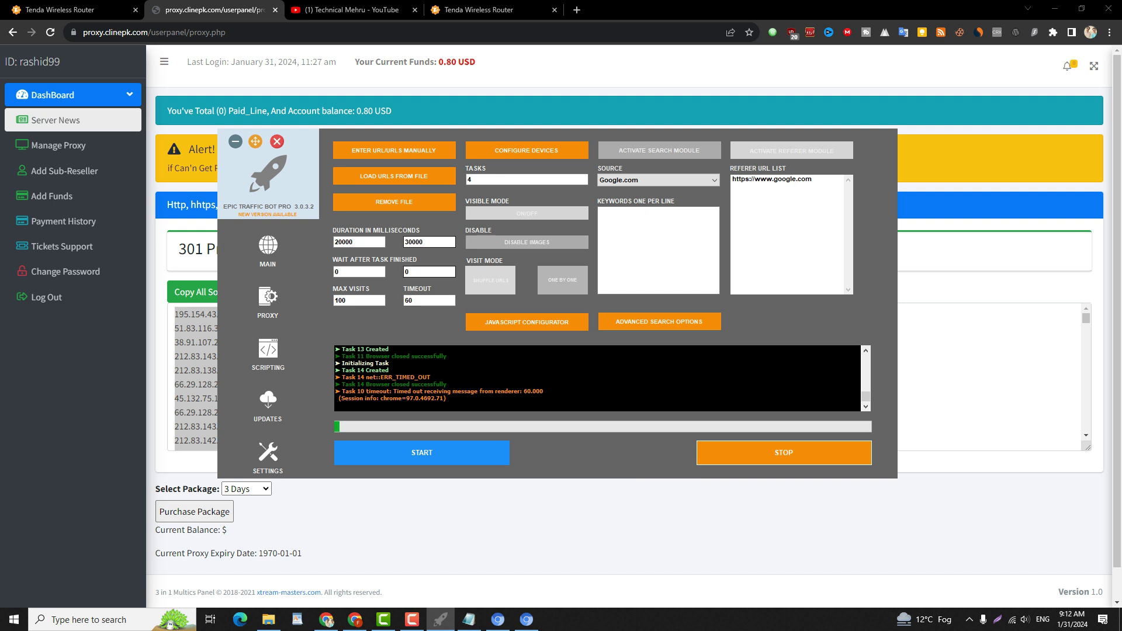
# Switch to Chrome and open the ssyoutube YouTube Video Downloader site in a new tab.
pyautogui.hotkey('ctrl', 't')
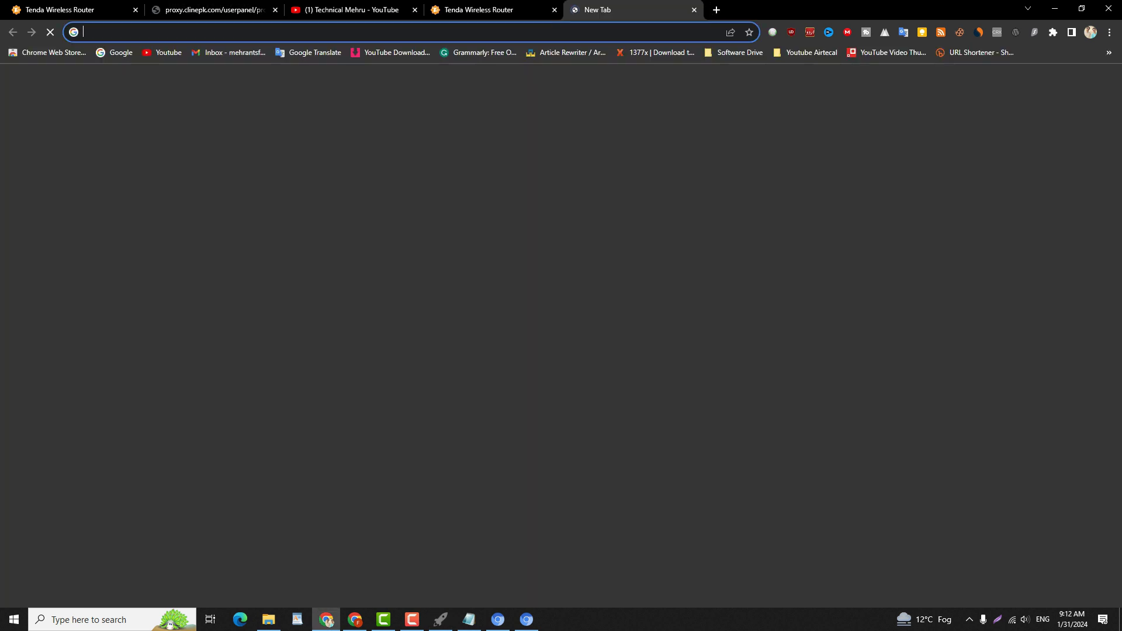
pyautogui.click(659, 301)
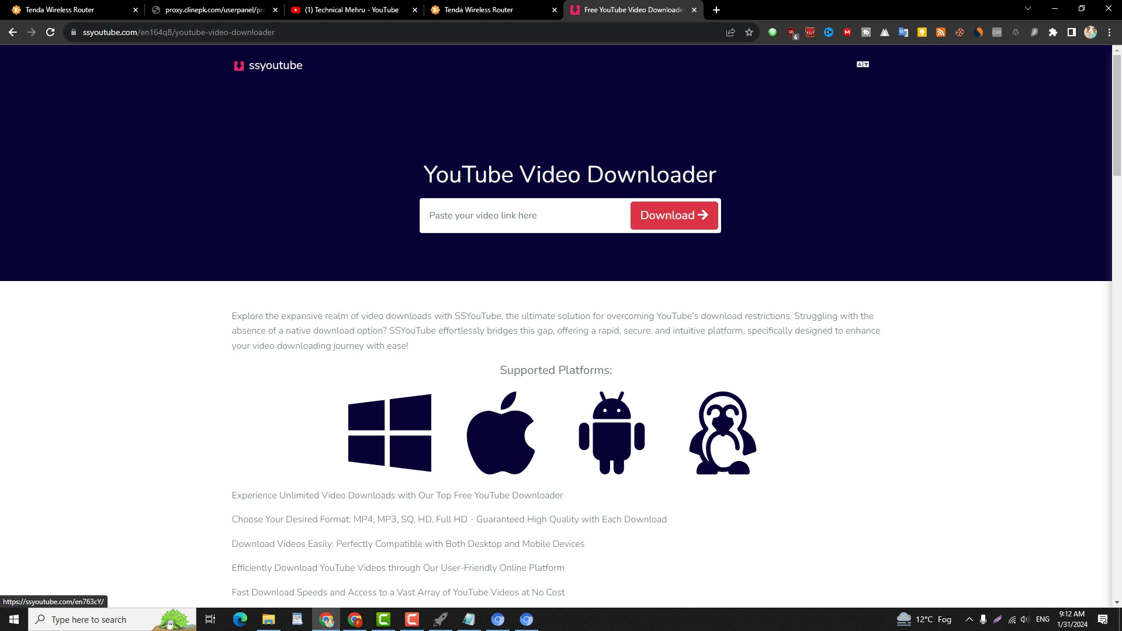
pyautogui.click(273, 65)
pyautogui.doubleClick(131, 33)
pyautogui.click(156, 32)
pyautogui.moveTo(173, 32); pyautogui.dragTo(70, 32)
pyautogui.rightClick(109, 33)
pyautogui.click(165, 33)
pyautogui.click(164, 32)
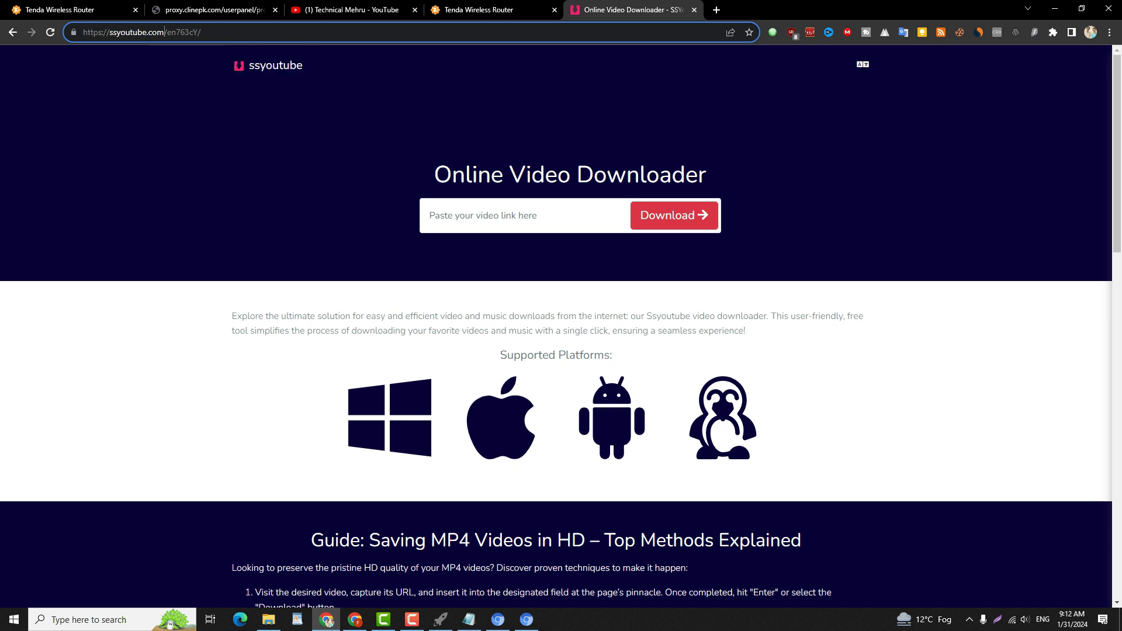
pyautogui.hotkey('shift', 'Home')
pyautogui.rightClick(143, 33)
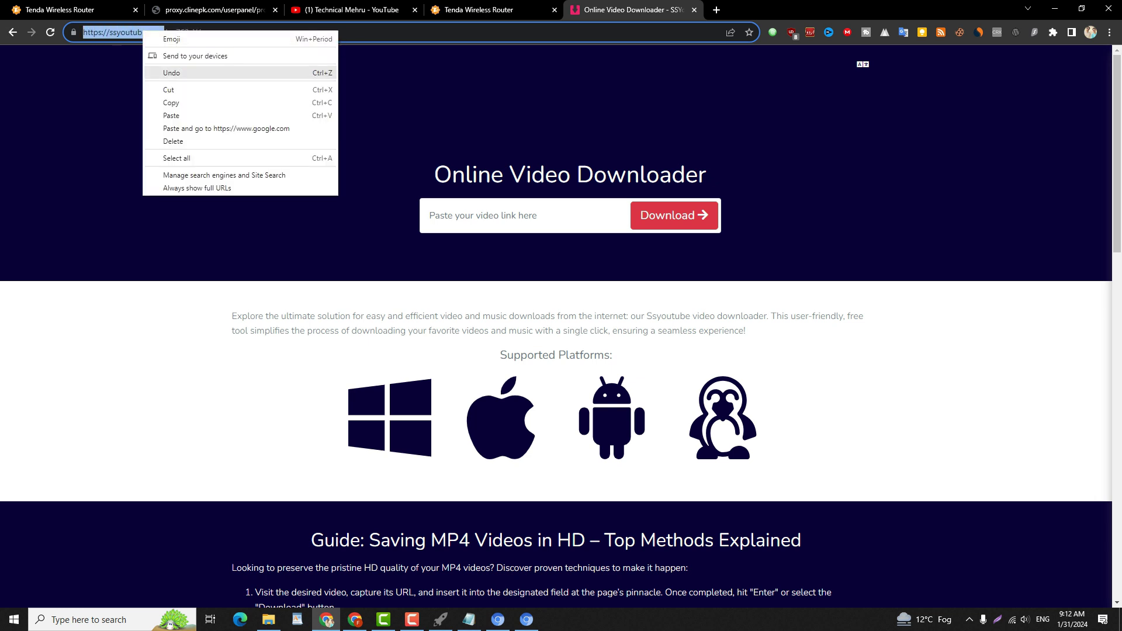
pyautogui.click(171, 102)
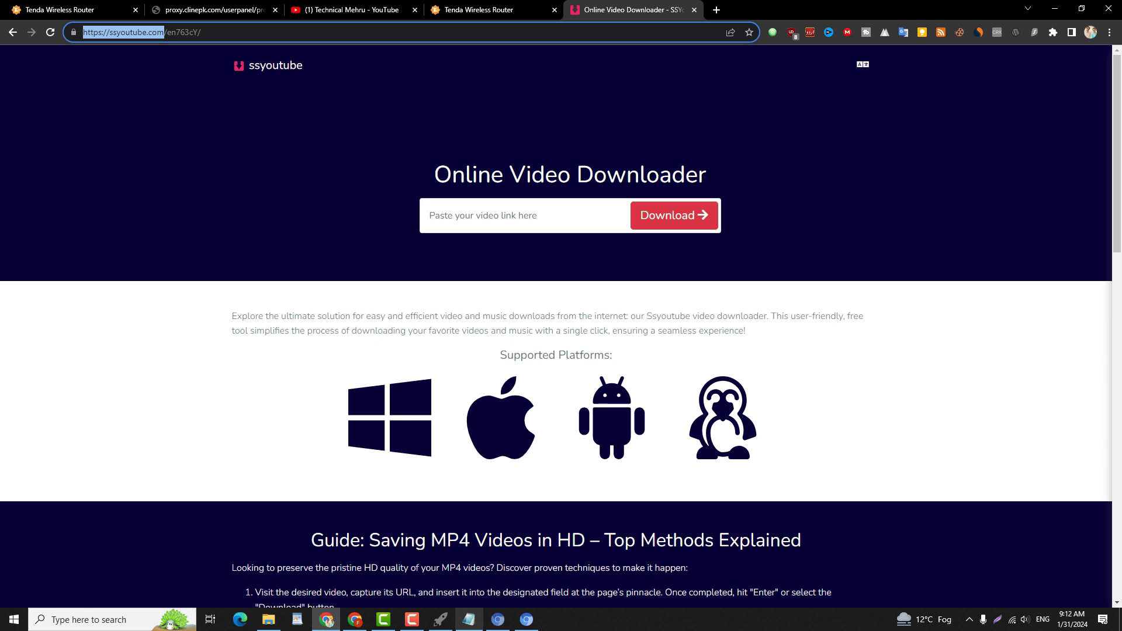
pyautogui.click(440, 620)
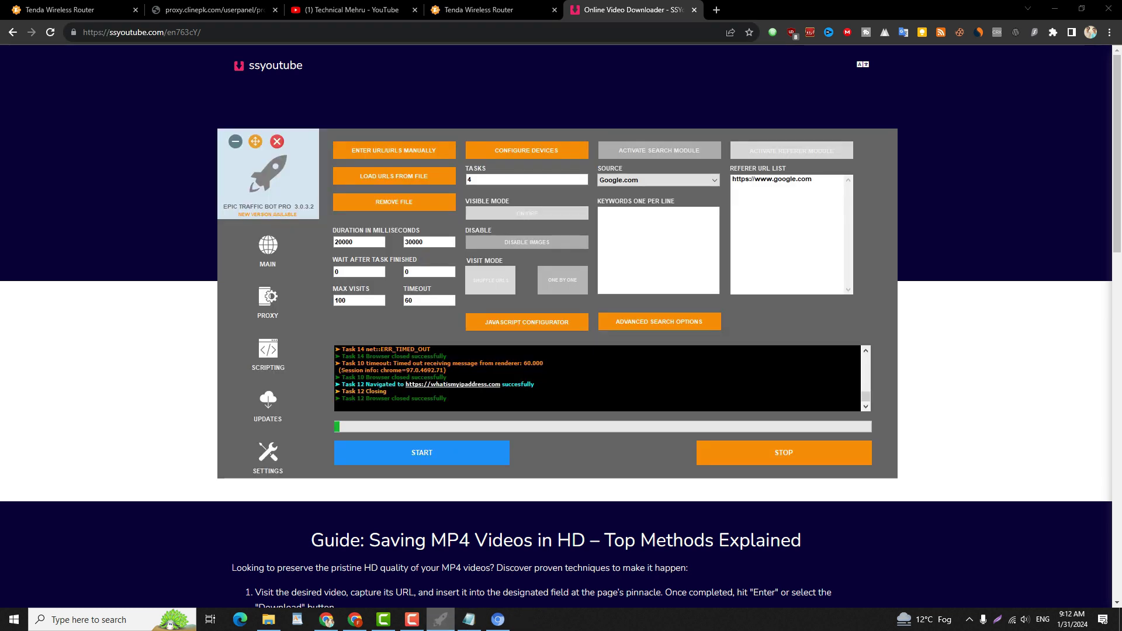
pyautogui.click(394, 150)
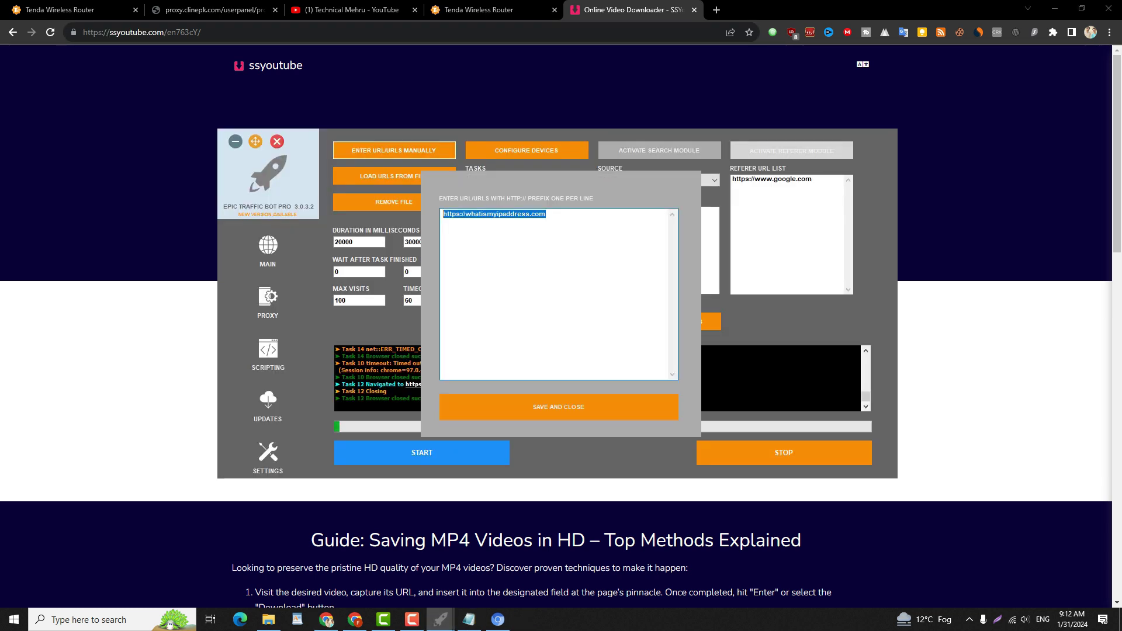
pyautogui.rightClick(466, 211)
pyautogui.click(486, 261)
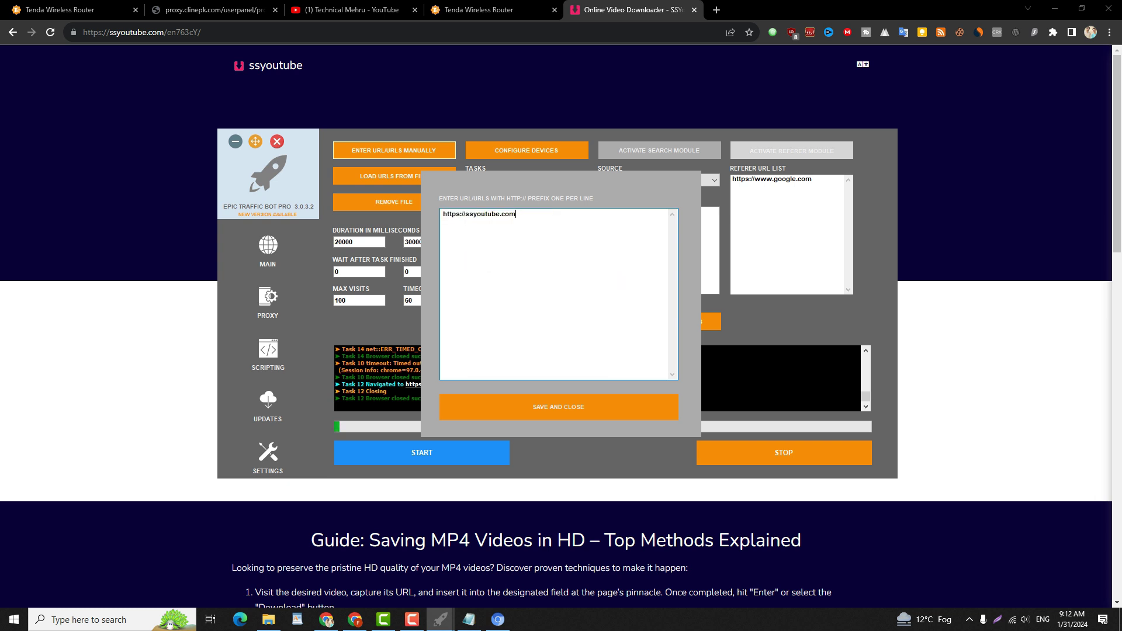
pyautogui.click(559, 407)
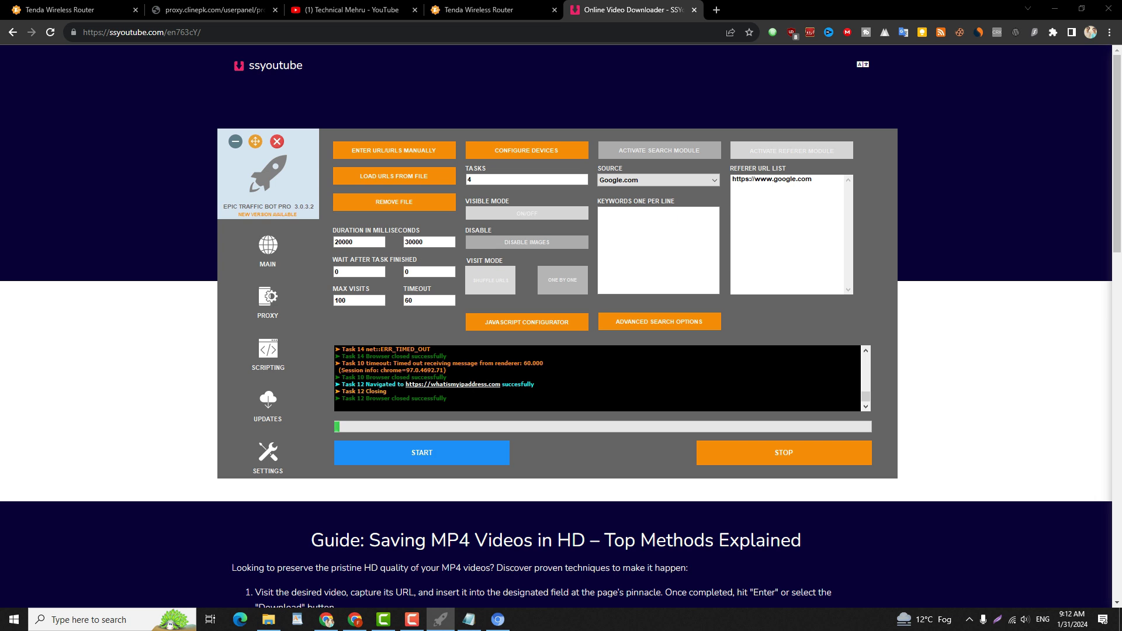
# Set the visit duration range to 25000 to 35000 milliseconds.
pyautogui.doubleClick(772, 179)
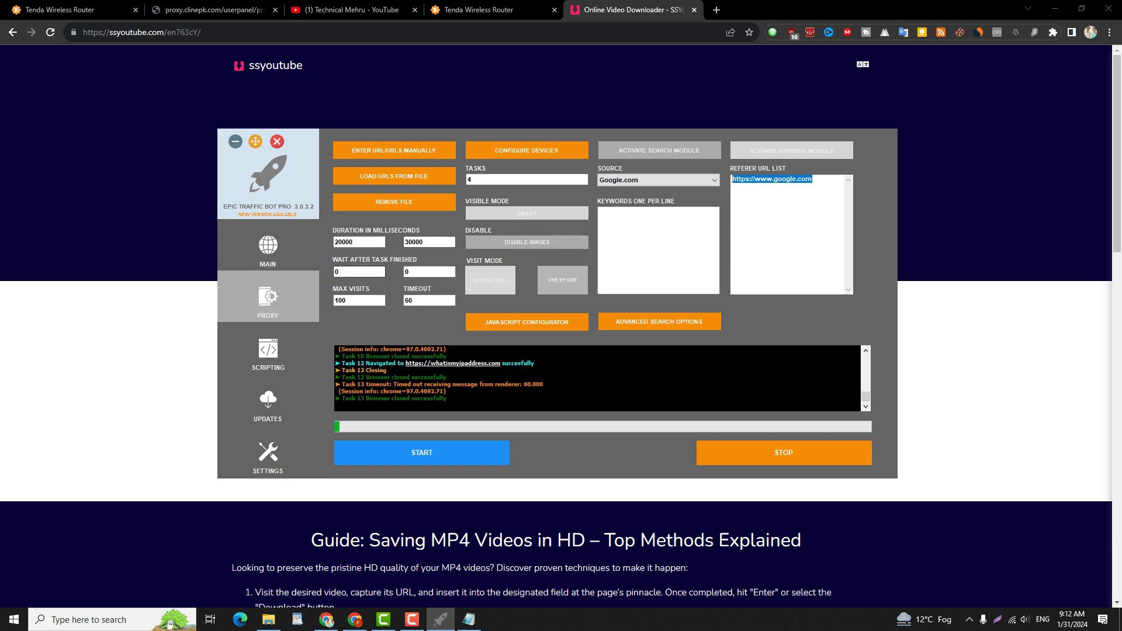
pyautogui.click(357, 242)
pyautogui.doubleClick(351, 242)
pyautogui.write('25000')
pyautogui.press('Tab')
pyautogui.write('35000')
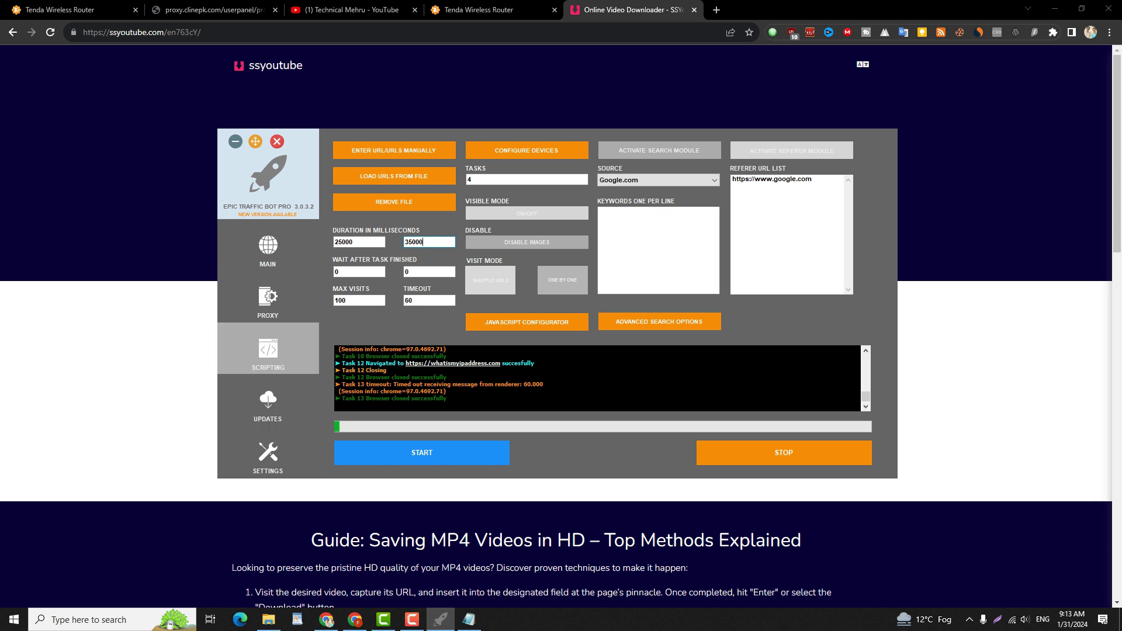
# Add the extra controls Wait in Milliseconds, Scroll Down and Scroll Up to the scripting flow.
pyautogui.click(268, 351)
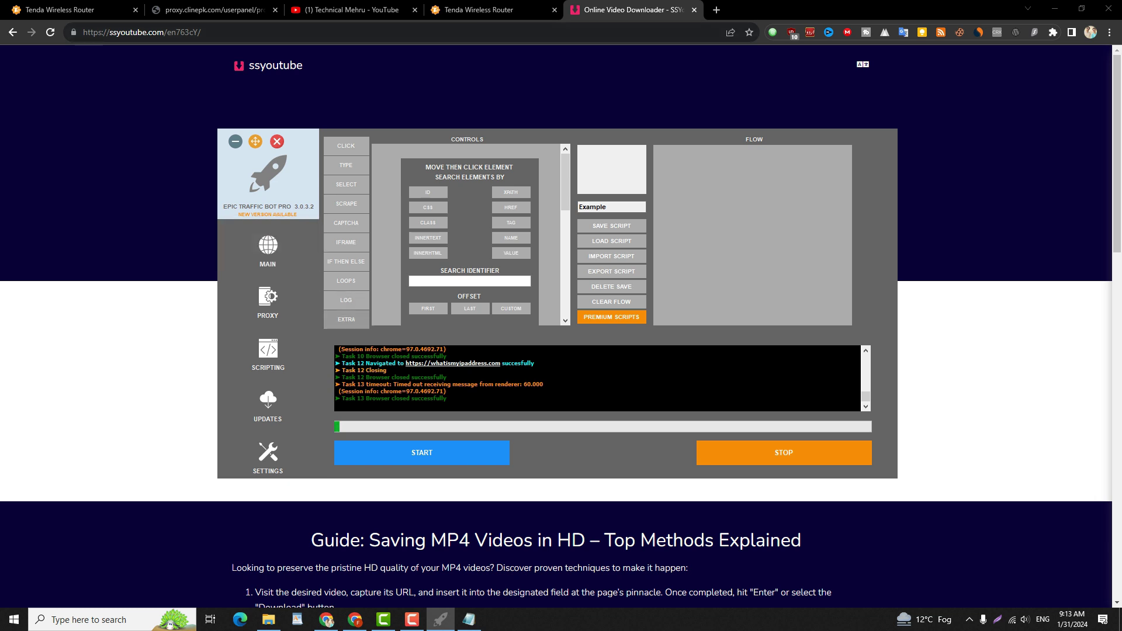
pyautogui.click(347, 319)
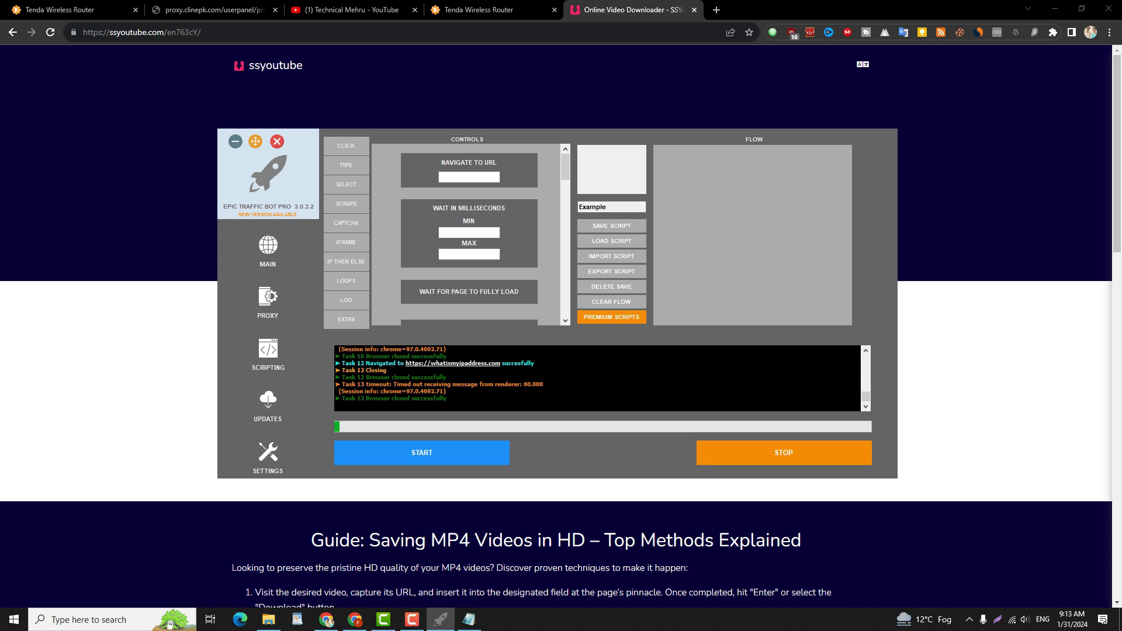
pyautogui.moveTo(469, 209); pyautogui.dragTo(748, 229)
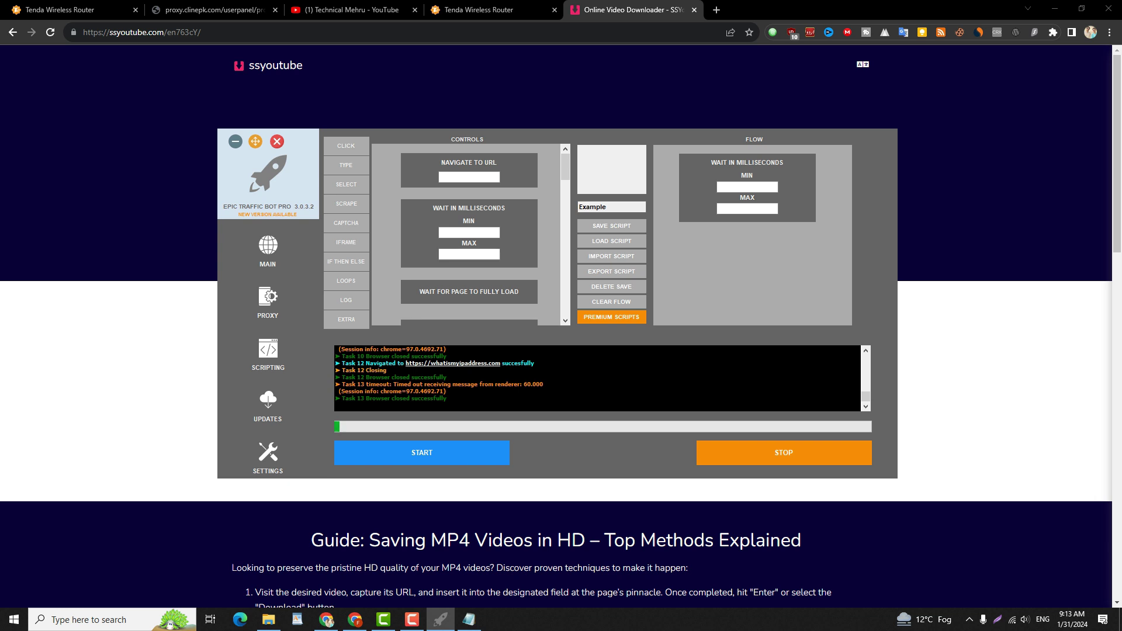
pyautogui.scroll(-2, 468, 234)
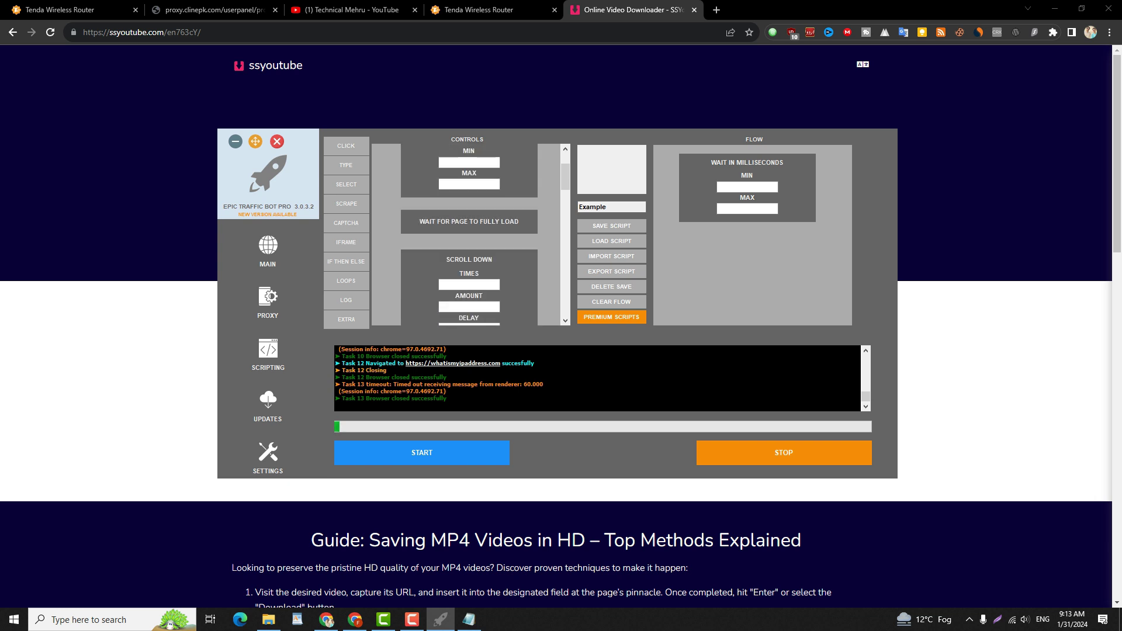
pyautogui.moveTo(469, 225); pyautogui.dragTo(748, 309)
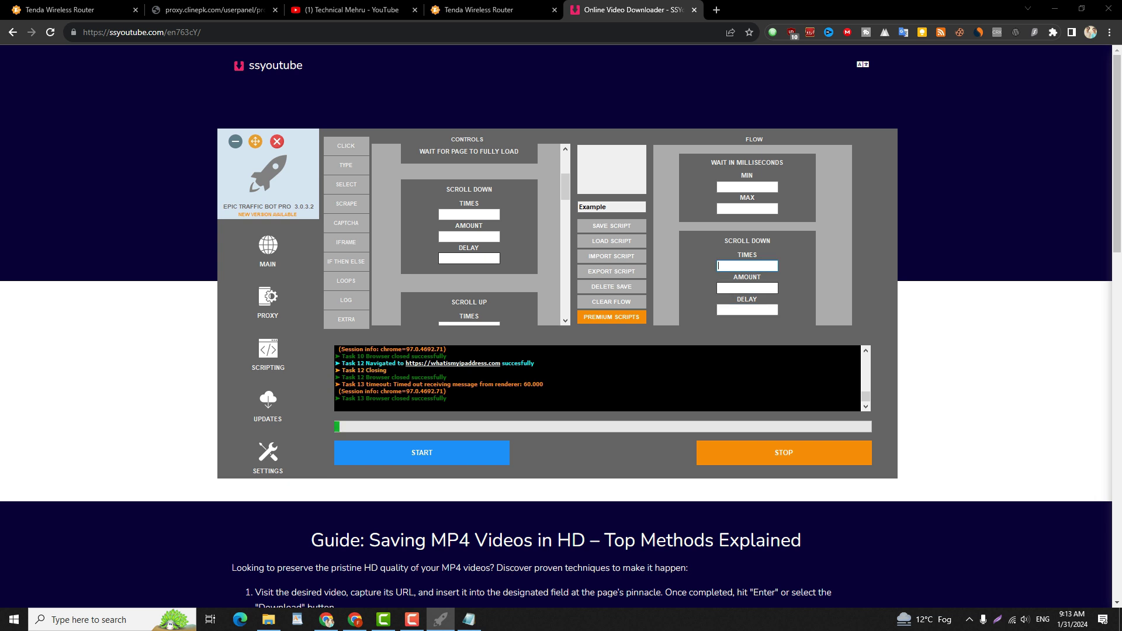
pyautogui.scroll(-2, 469, 258)
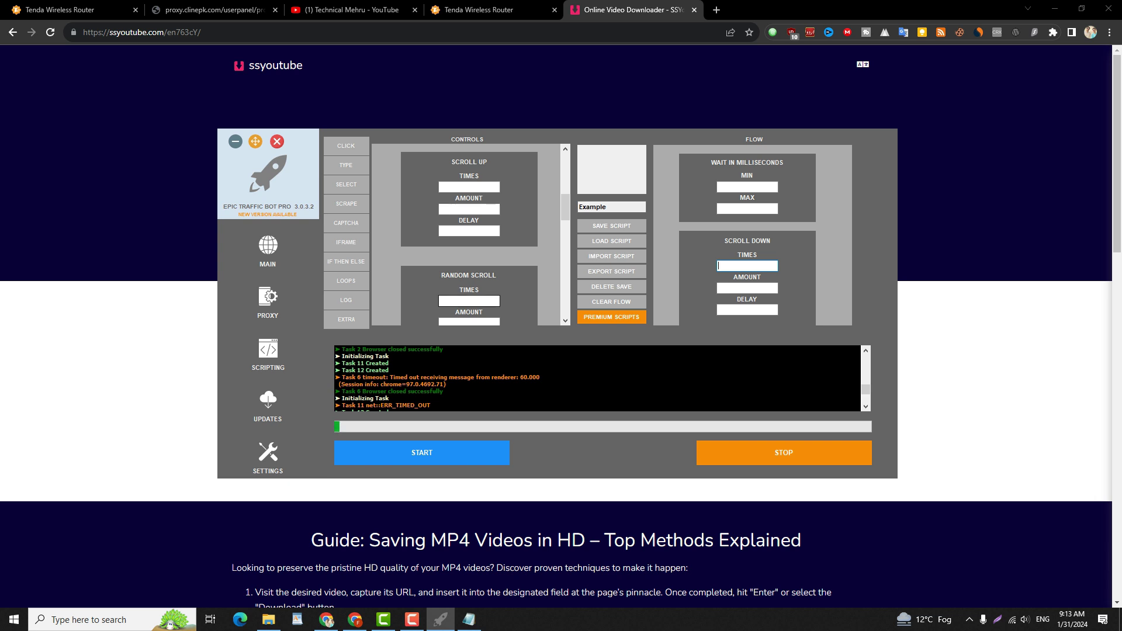
pyautogui.click(469, 162)
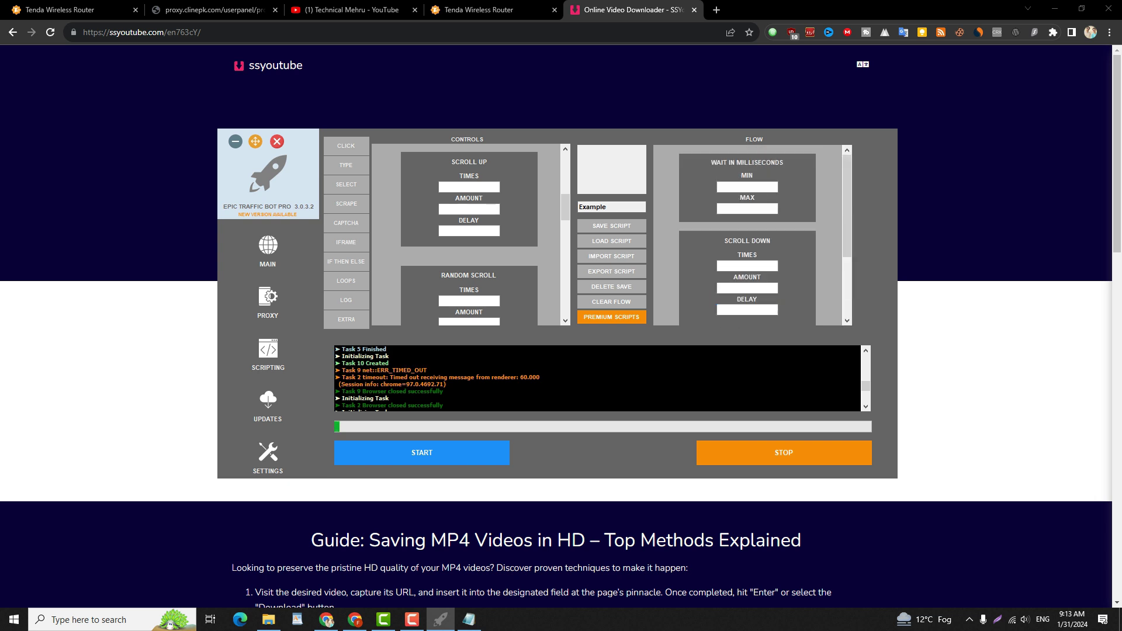
# Fill in the wait range with a maximum of 7000 and set Scroll Down's times, amount and delay to 10 each.
pyautogui.click(747, 187)
pyautogui.click(747, 208)
pyautogui.write('7000')
pyautogui.click(748, 266)
pyautogui.click(748, 288)
pyautogui.write('1')
pyautogui.click(747, 310)
pyautogui.scroll(-2, 748, 266)
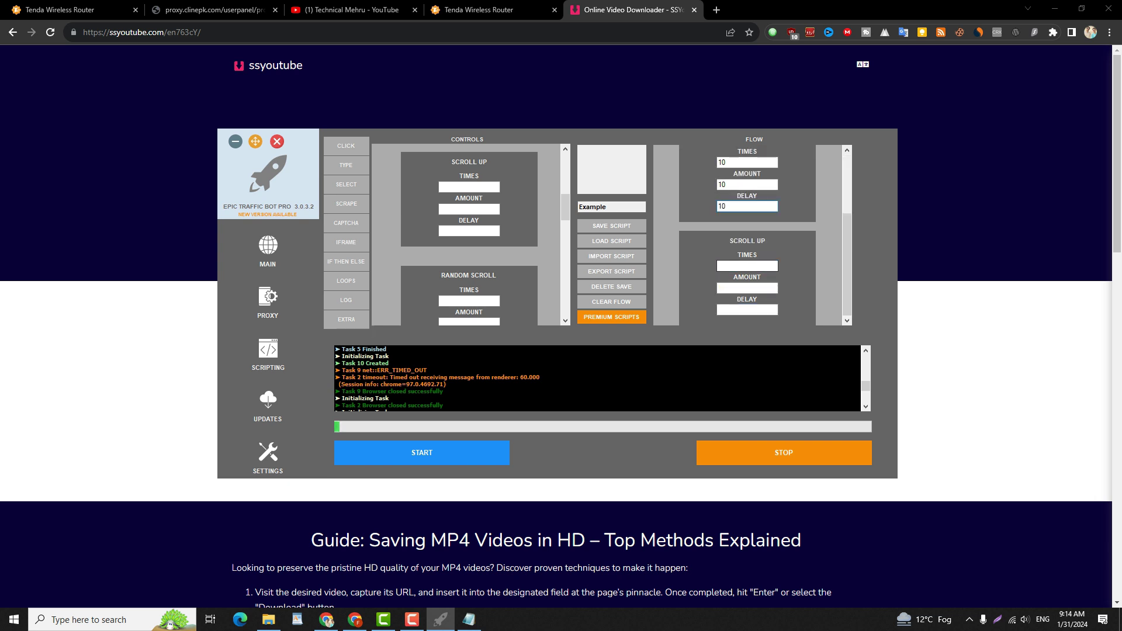
# Set the flow's Scroll Up block to 12 times with an amount of 10 and a delay of 10.
pyautogui.write('12')
pyautogui.click(747, 289)
pyautogui.click(748, 310)
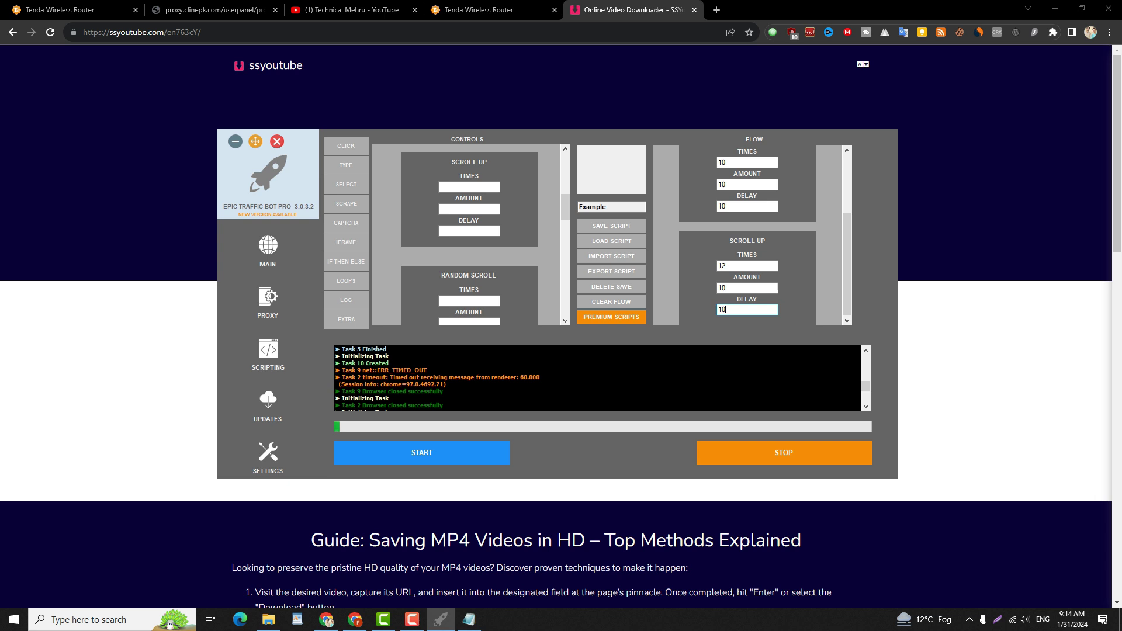
pyautogui.scroll(-4, 469, 248)
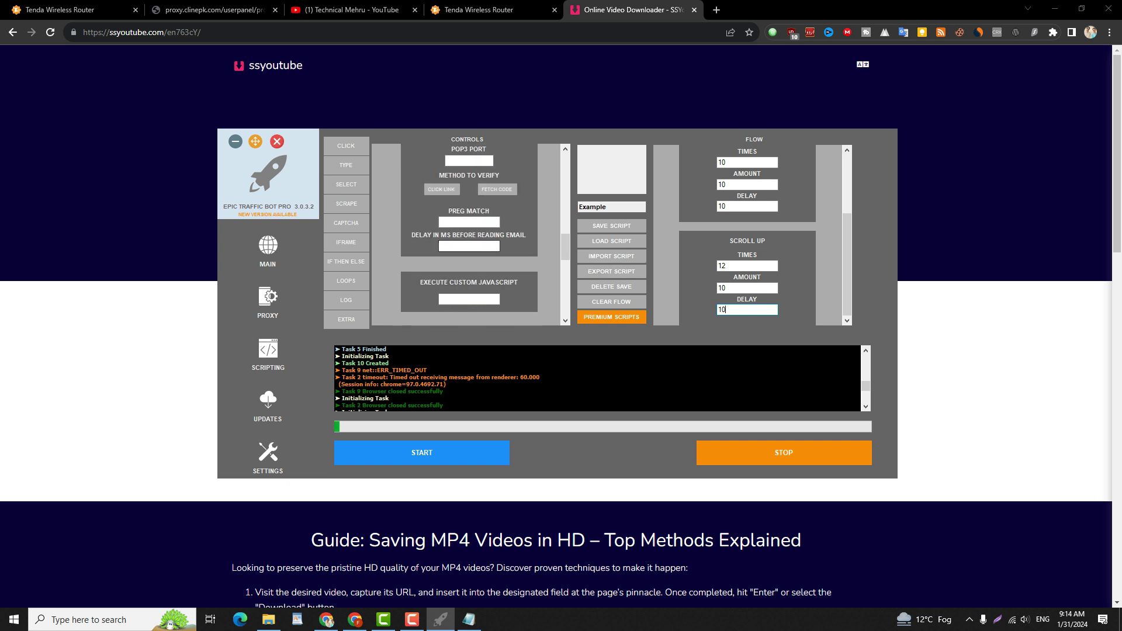
# Review the main settings and the proxy list, and start the bot's run.
pyautogui.click(268, 245)
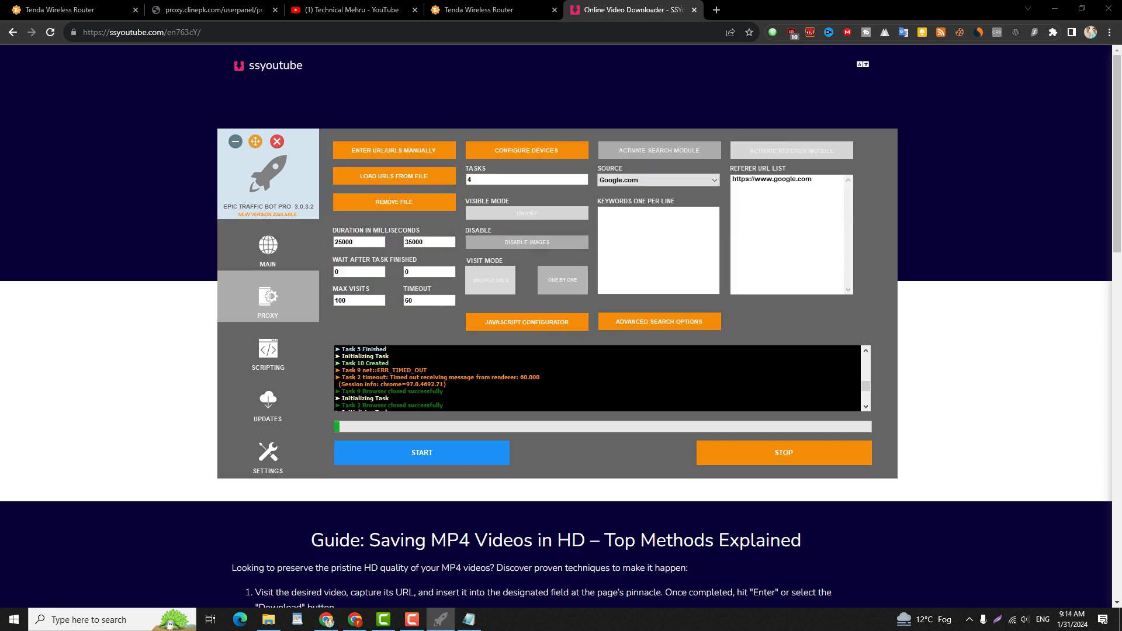
pyautogui.click(268, 298)
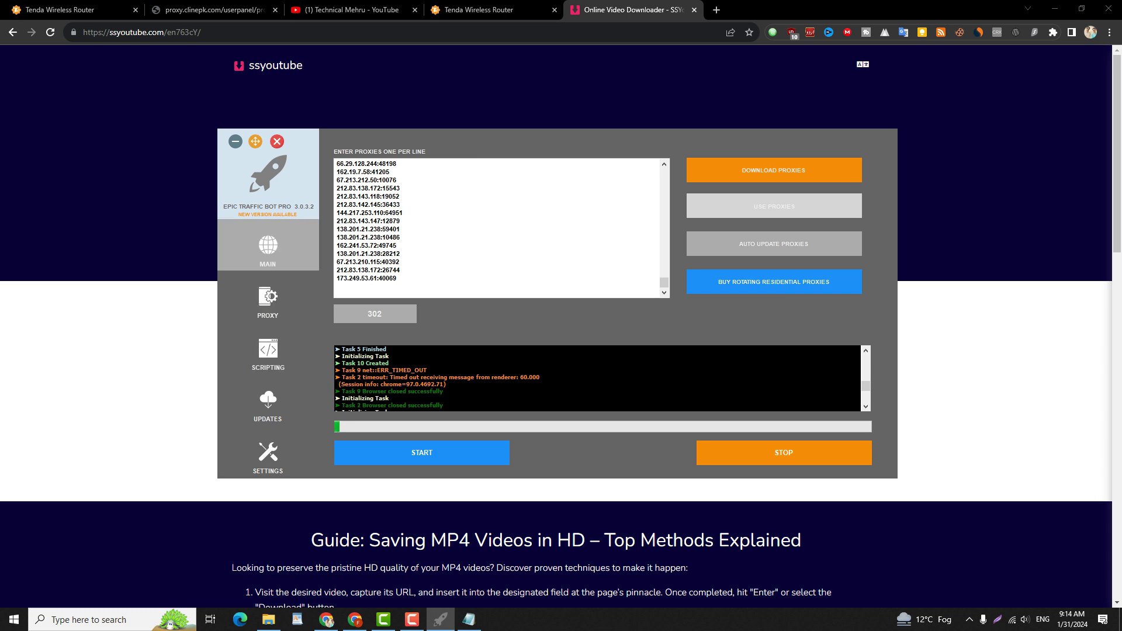
pyautogui.click(268, 245)
pyautogui.click(422, 453)
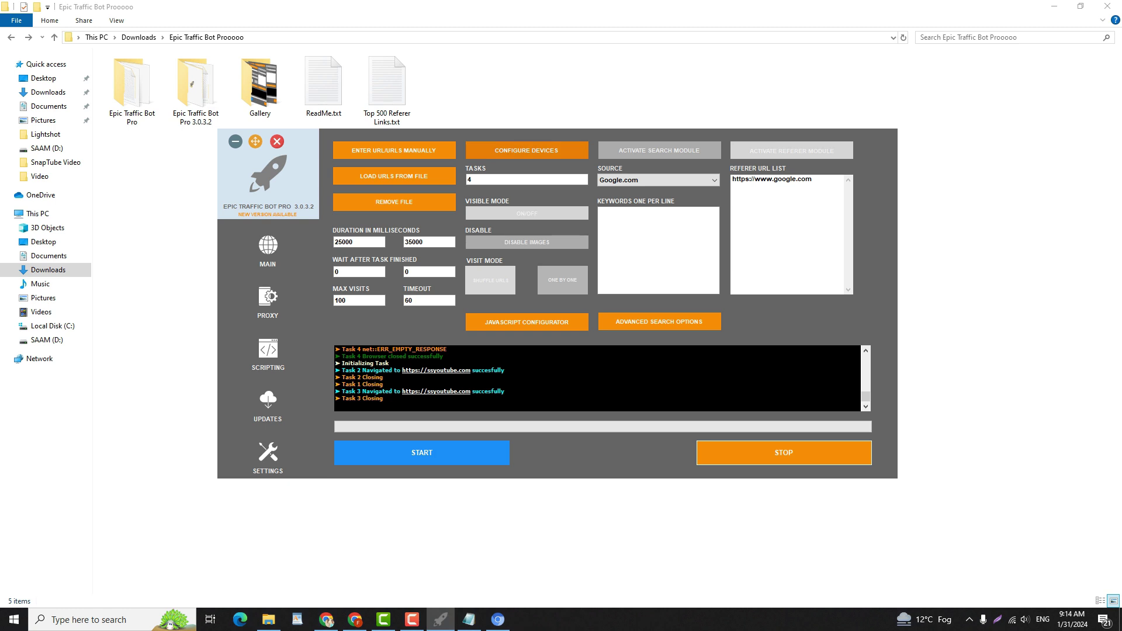
# Reduce the number of tasks to 2 and start the bot again.
pyautogui.click(485, 179)
pyautogui.press('BackSpace')
pyautogui.write('2')
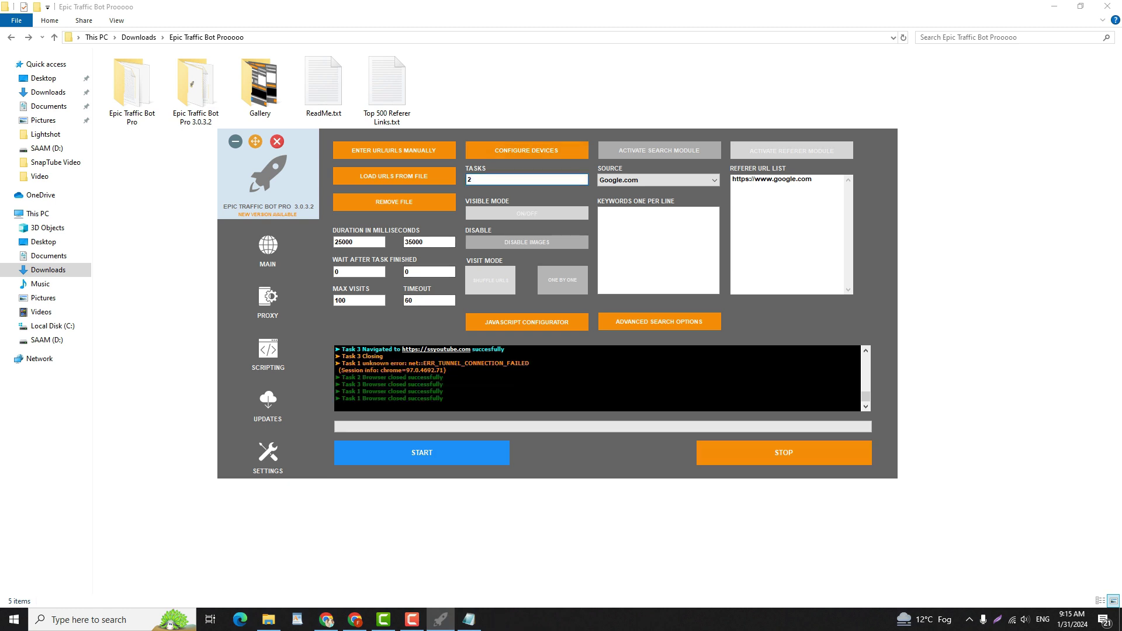
pyautogui.click(421, 452)
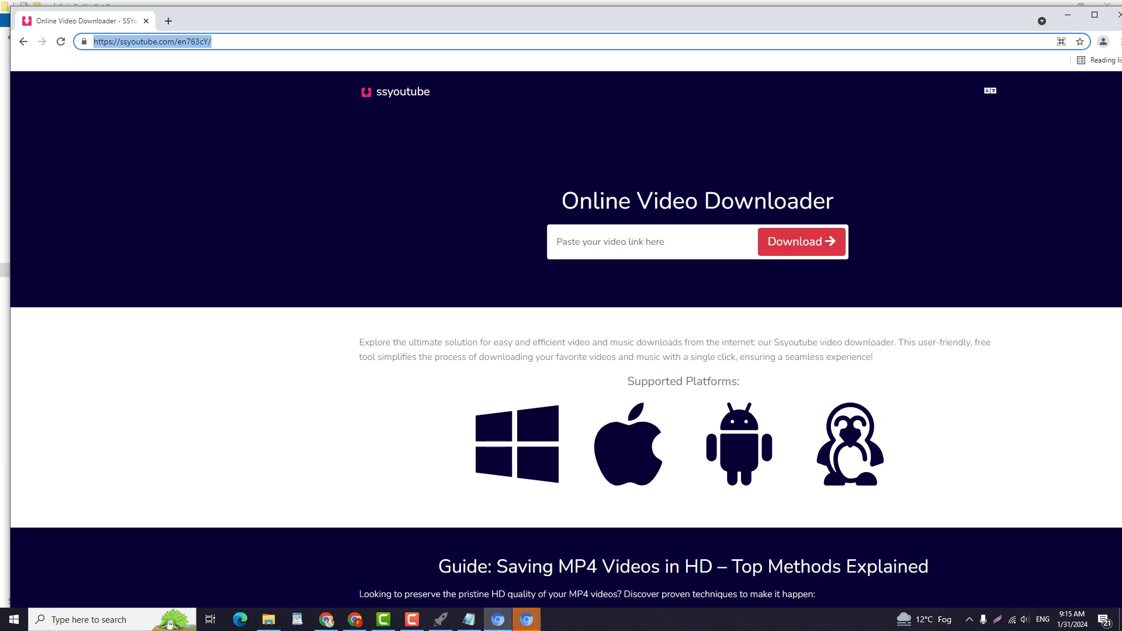
# Switch to the bot's second browser window and examine how the ssyoutube page loads and scrolls.
pyautogui.click(527, 619)
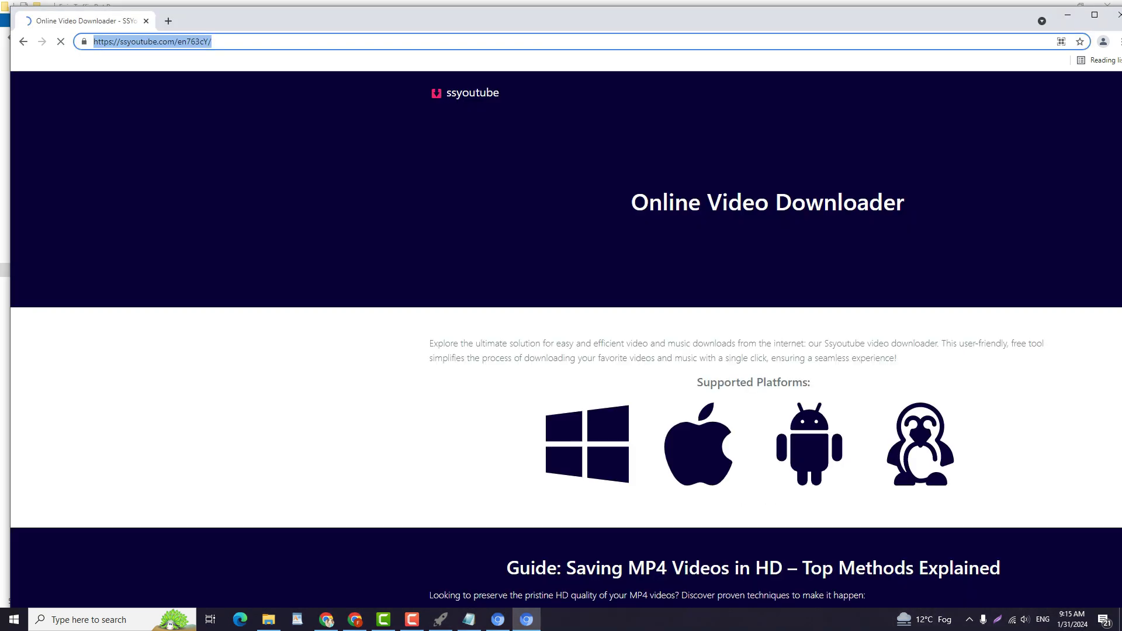
pyautogui.moveTo(526, 619)
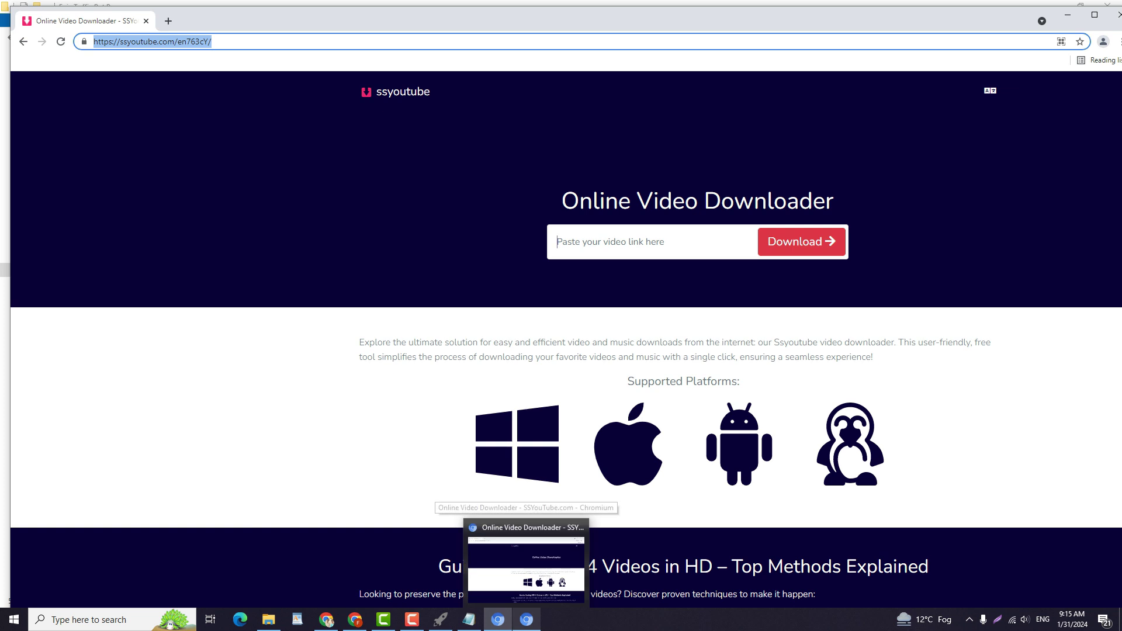
pyautogui.scroll(-3, 565, 339)
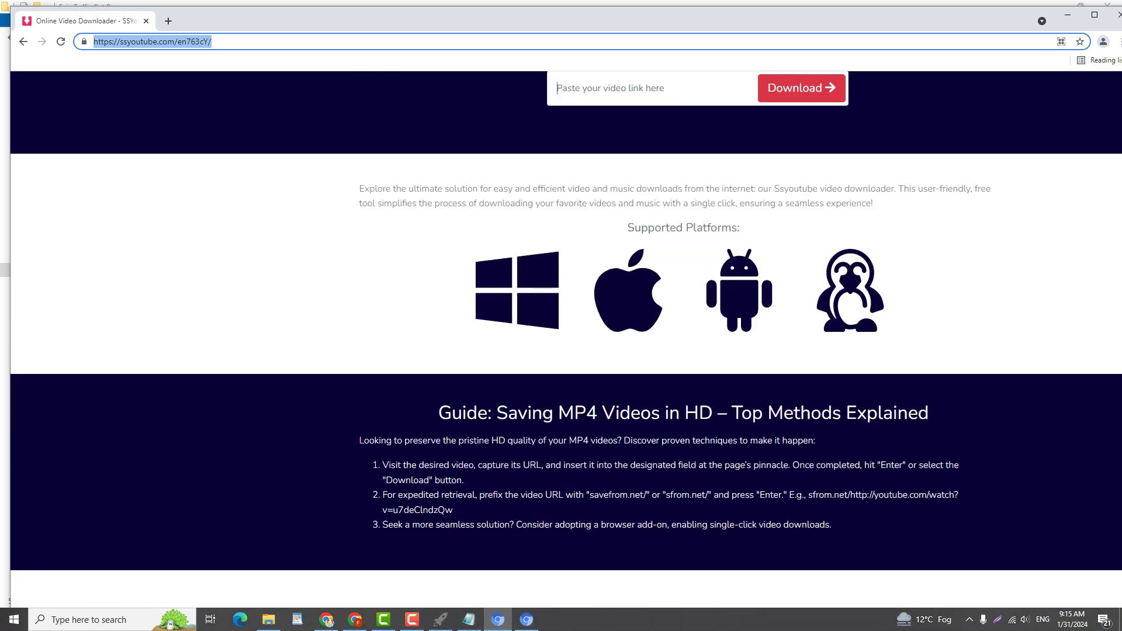
pyautogui.scroll(1, 566, 339)
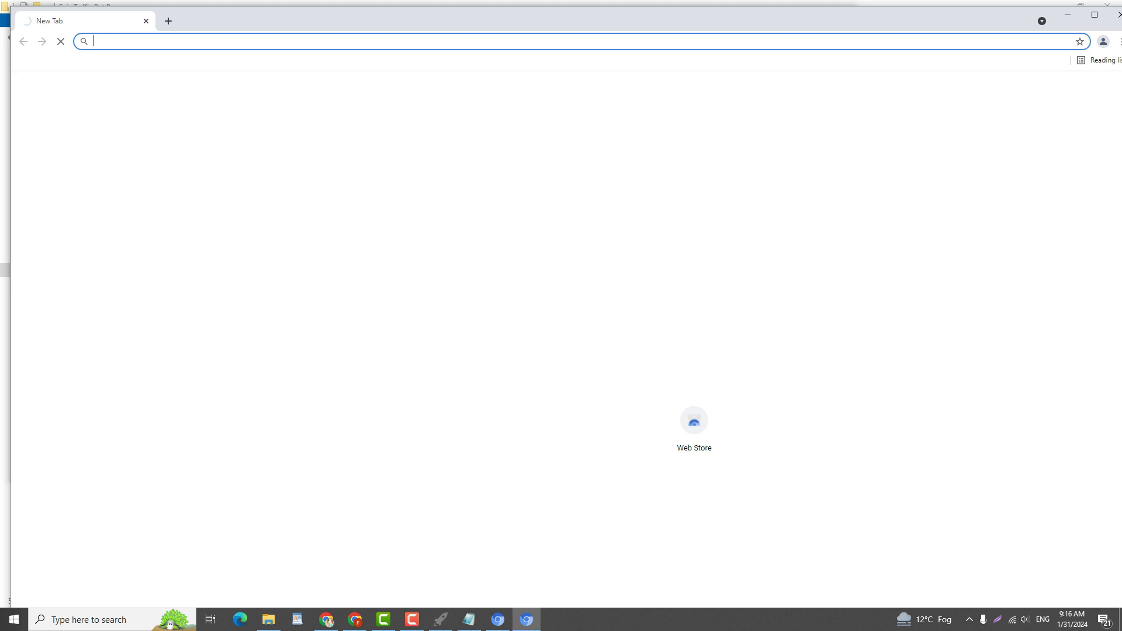
pyautogui.write('https://ssyoutube.com/en763cY/')
pyautogui.press('Return')
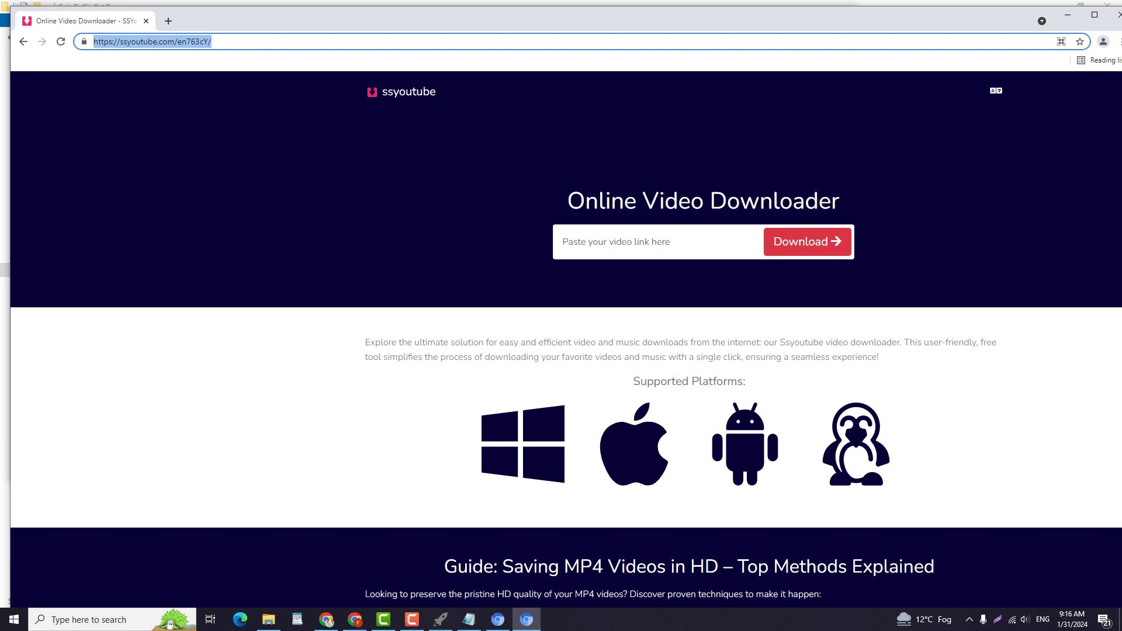
pyautogui.scroll(-3, 566, 339)
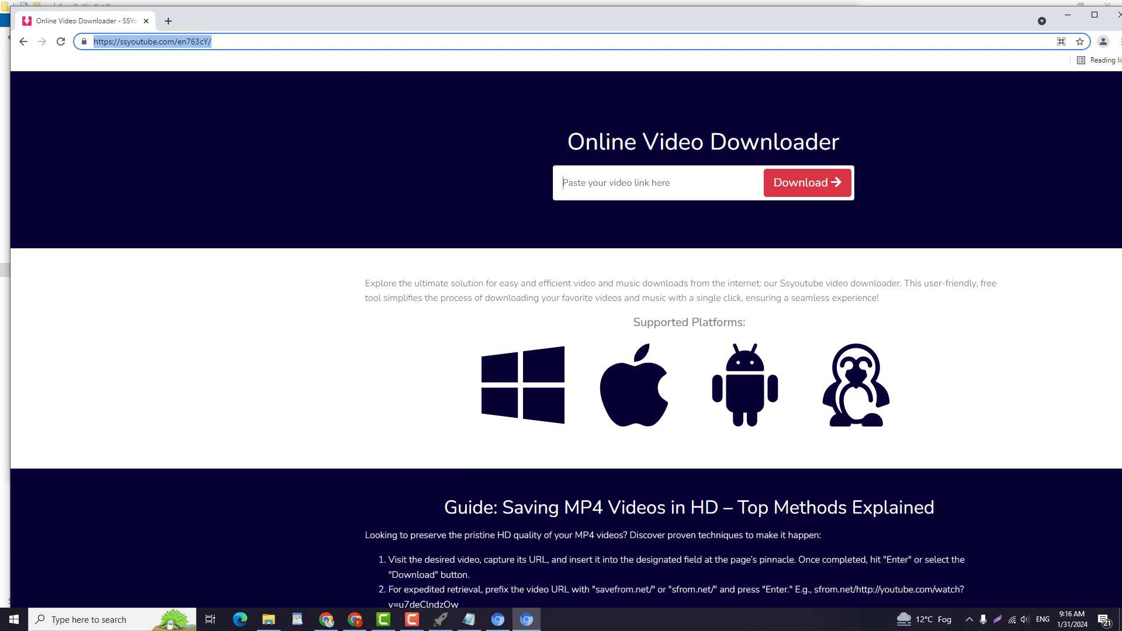
pyautogui.scroll(-4, 566, 339)
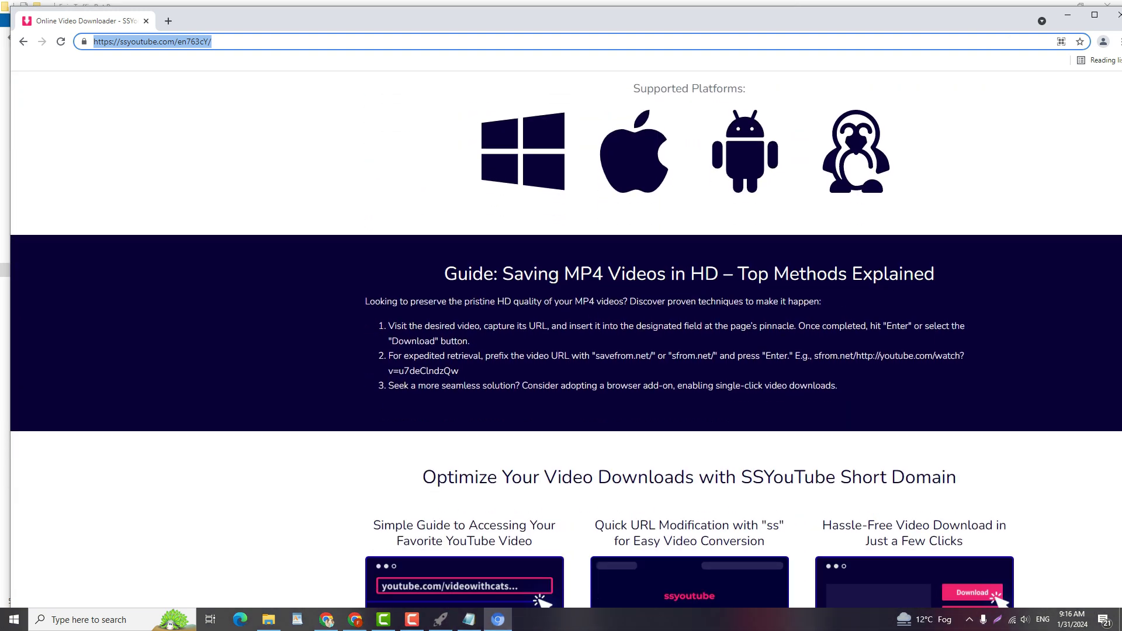
pyautogui.hotkey('ctrl', 'n')
pyautogui.scroll(-2, 842, 339)
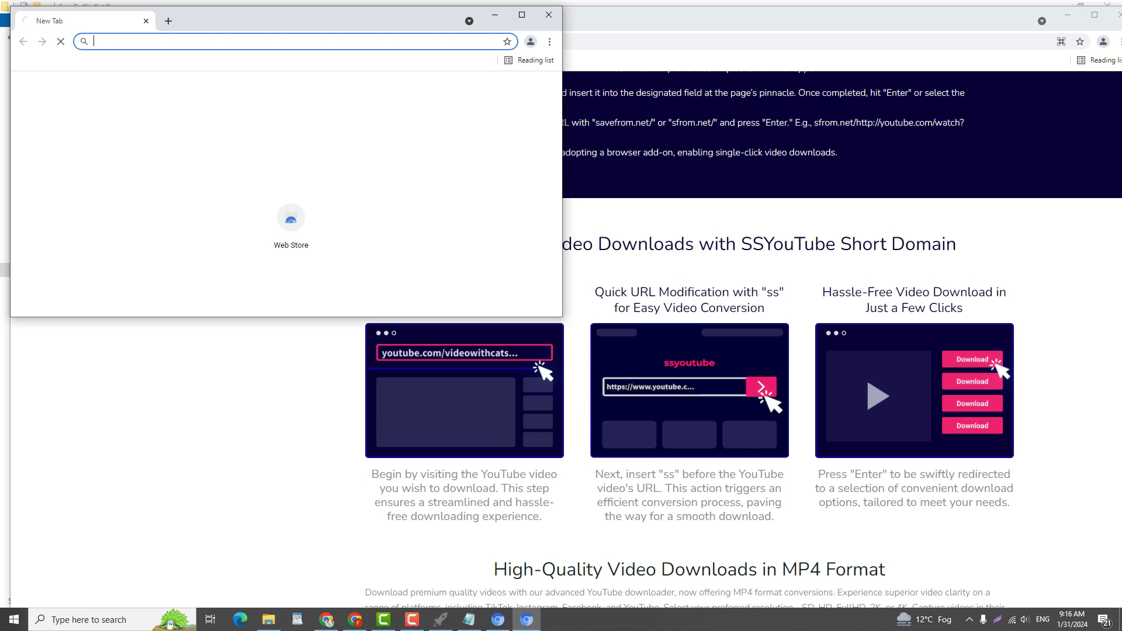
pyautogui.scroll(-3, 842, 339)
pyautogui.scroll(-3, 841, 339)
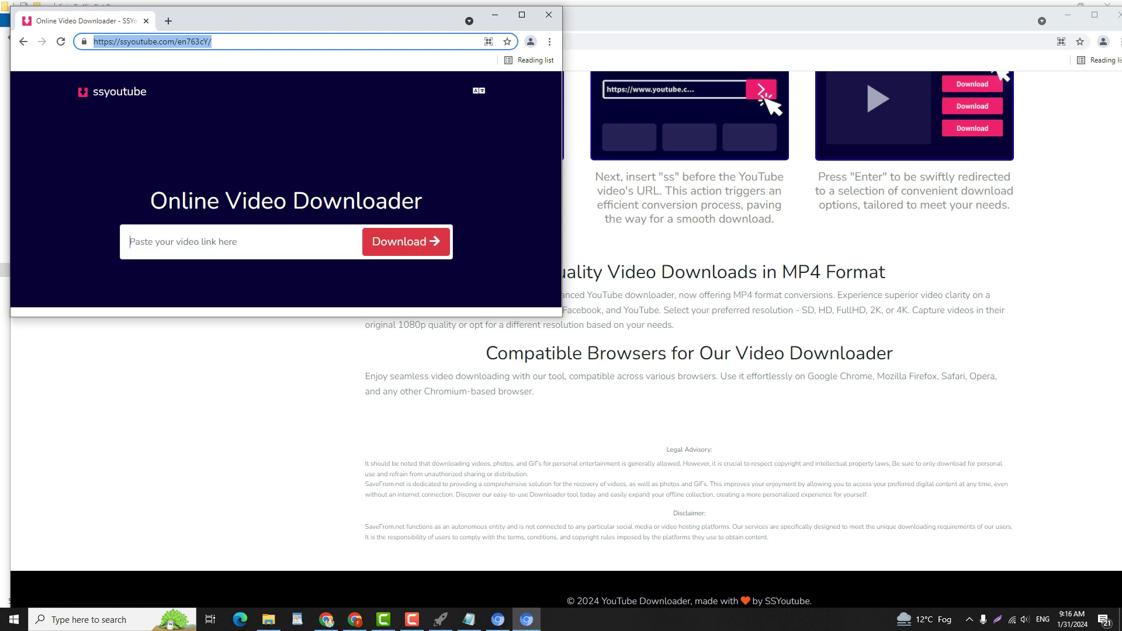
pyautogui.scroll(2, 690, 336)
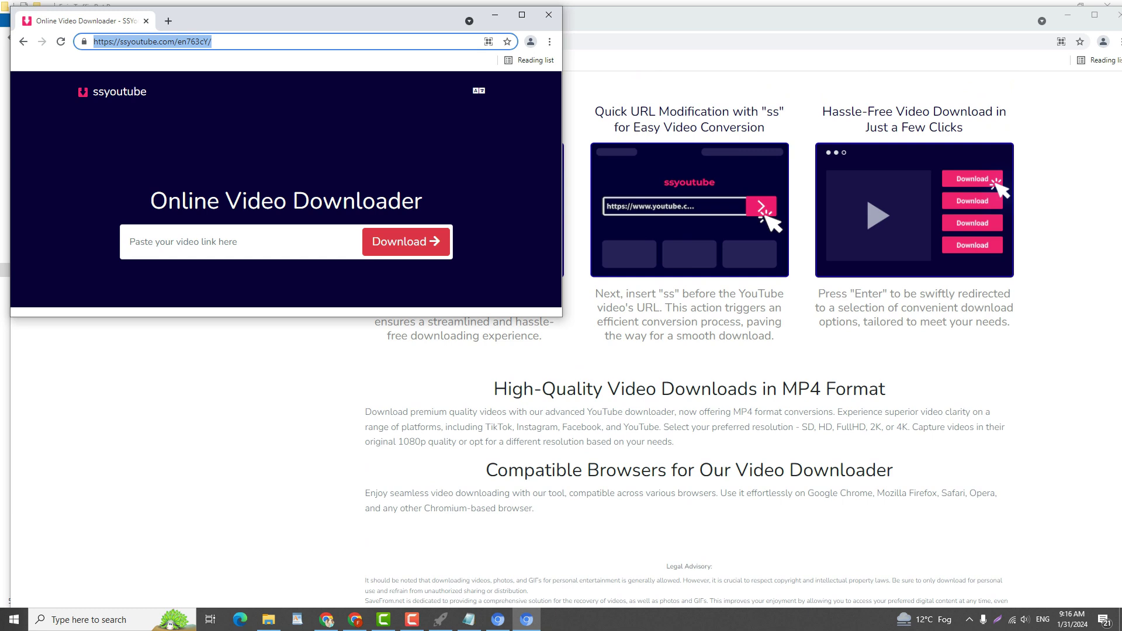
pyautogui.scroll(5, 690, 336)
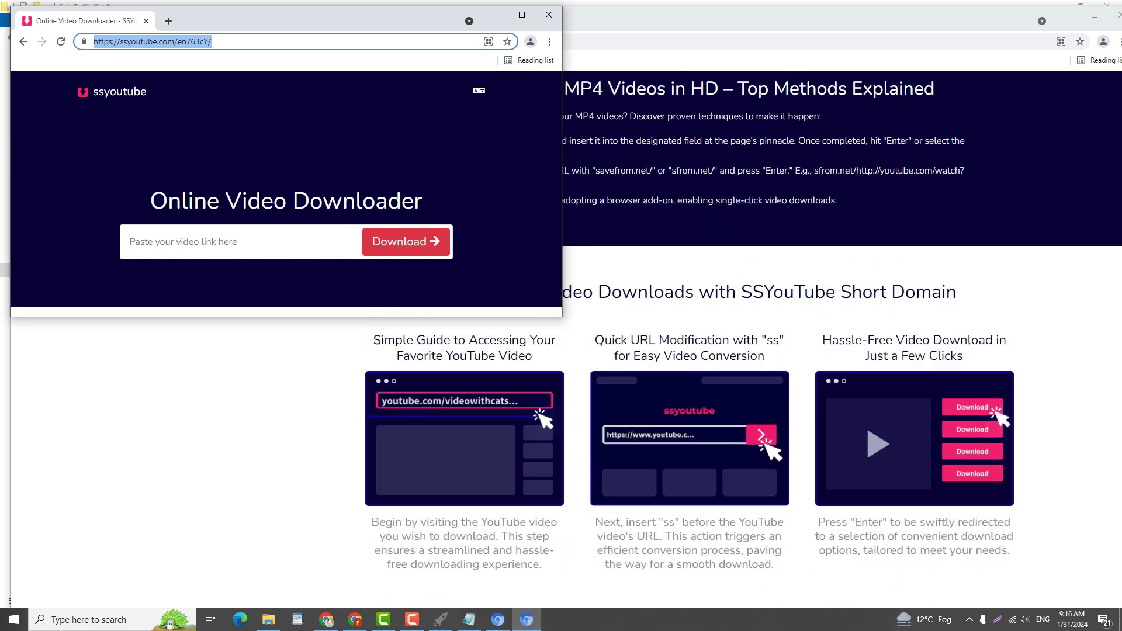
# Watch the ssyoutube page scroll back up in the bot's browser window, and stop the bot's run.
pyautogui.scroll(2, 690, 337)
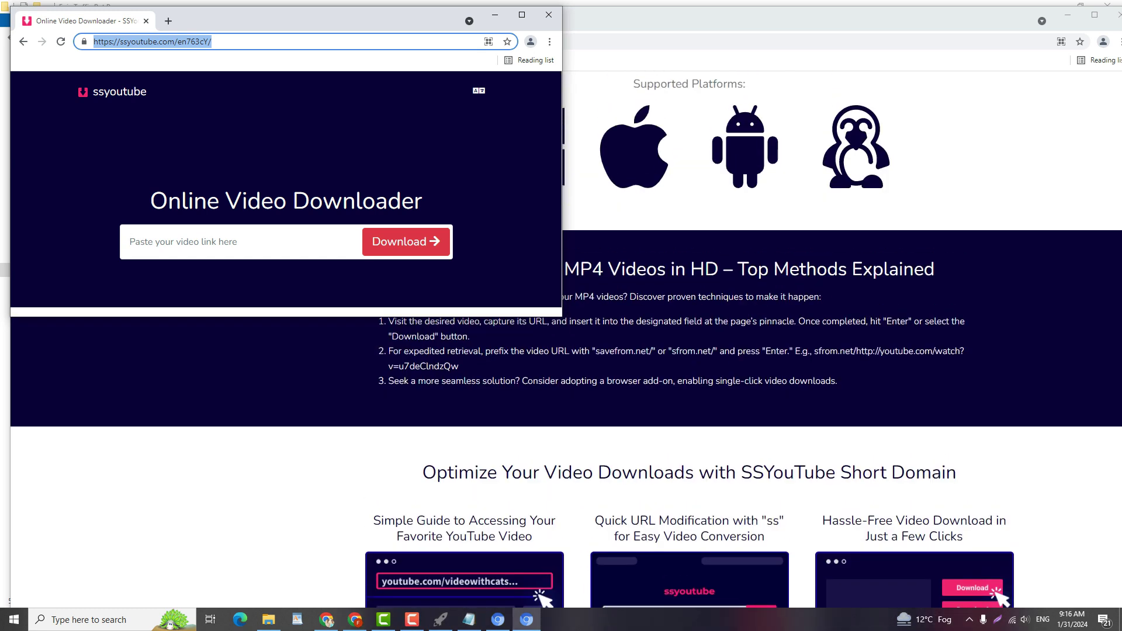
pyautogui.scroll(3, 689, 337)
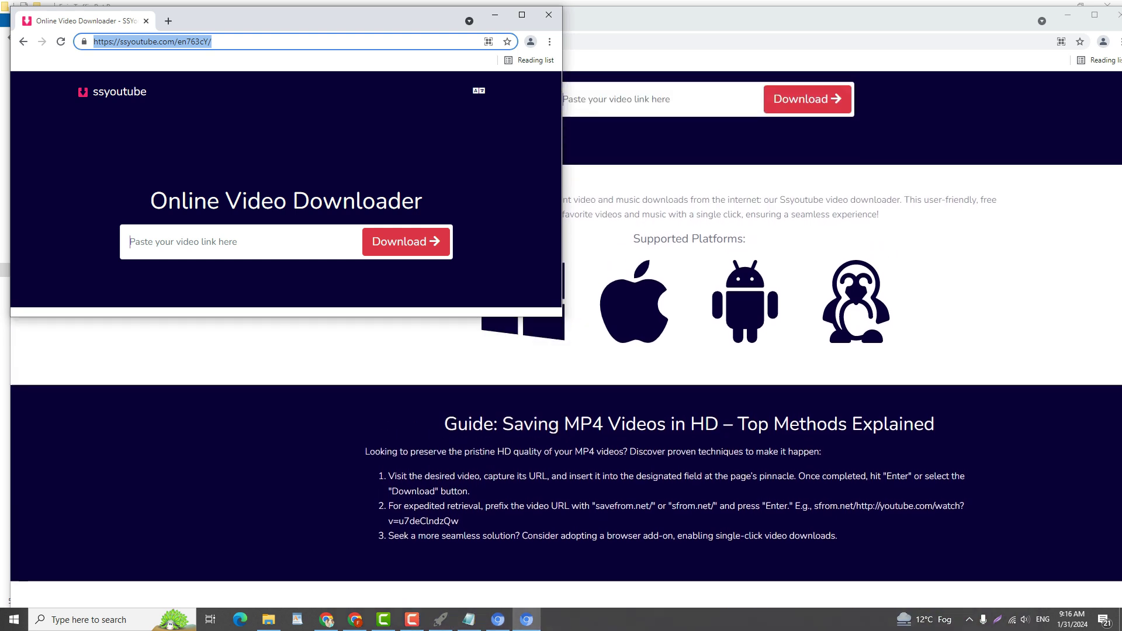
pyautogui.scroll(1, 690, 337)
pyautogui.scroll(1, 690, 337)
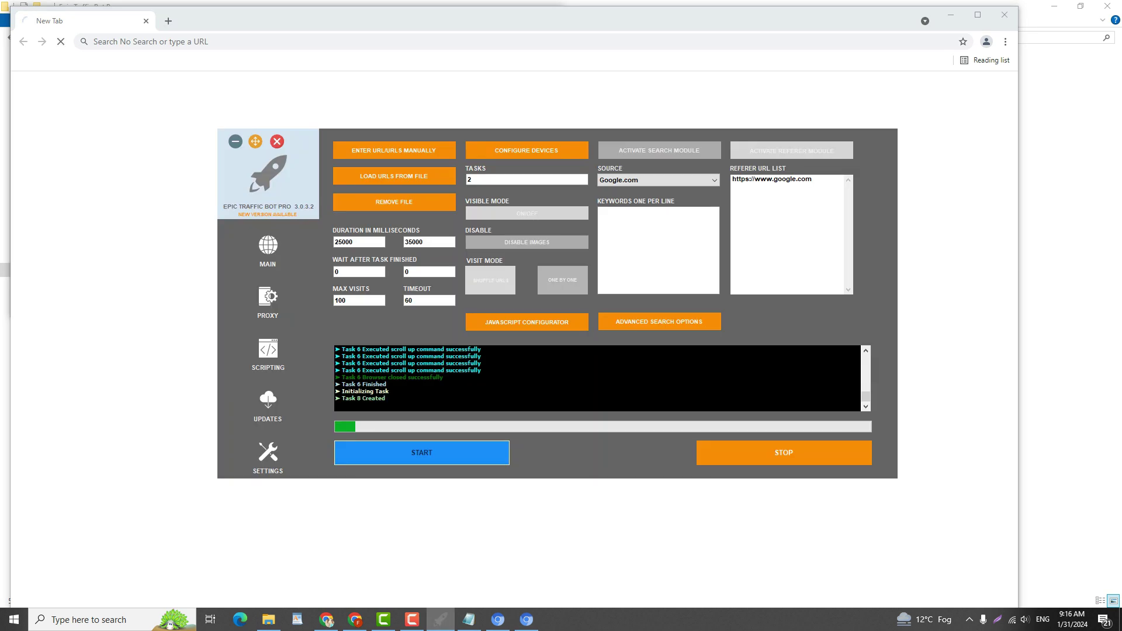
pyautogui.click(784, 453)
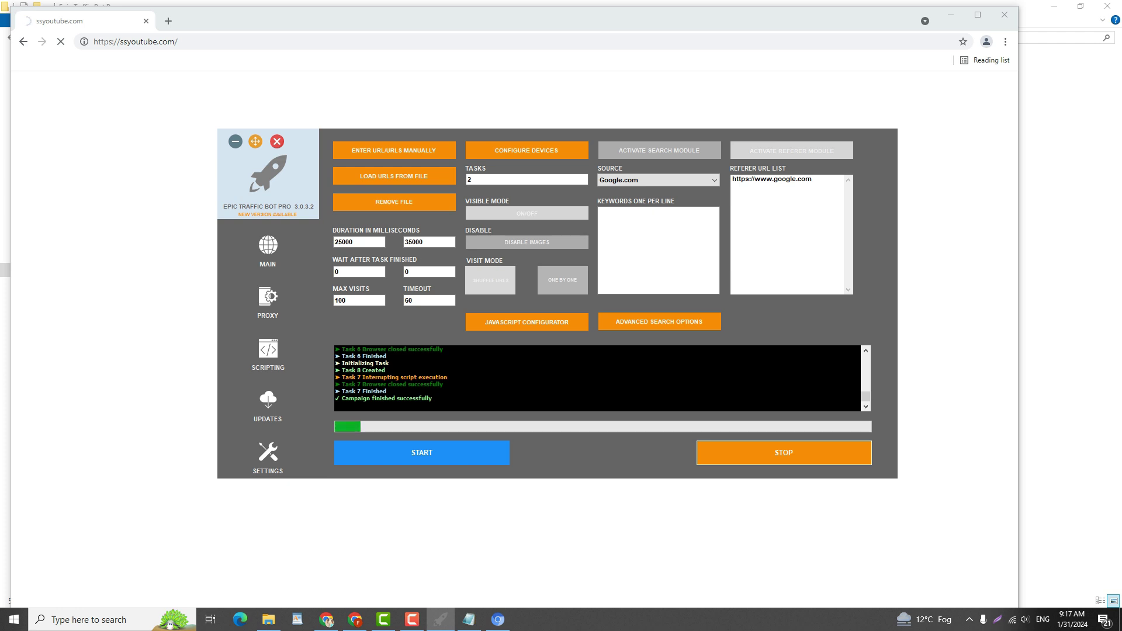
# Examine the available scripting controls beside the scroll flow, return to the main settings and stop the bot again.
pyautogui.click(268, 353)
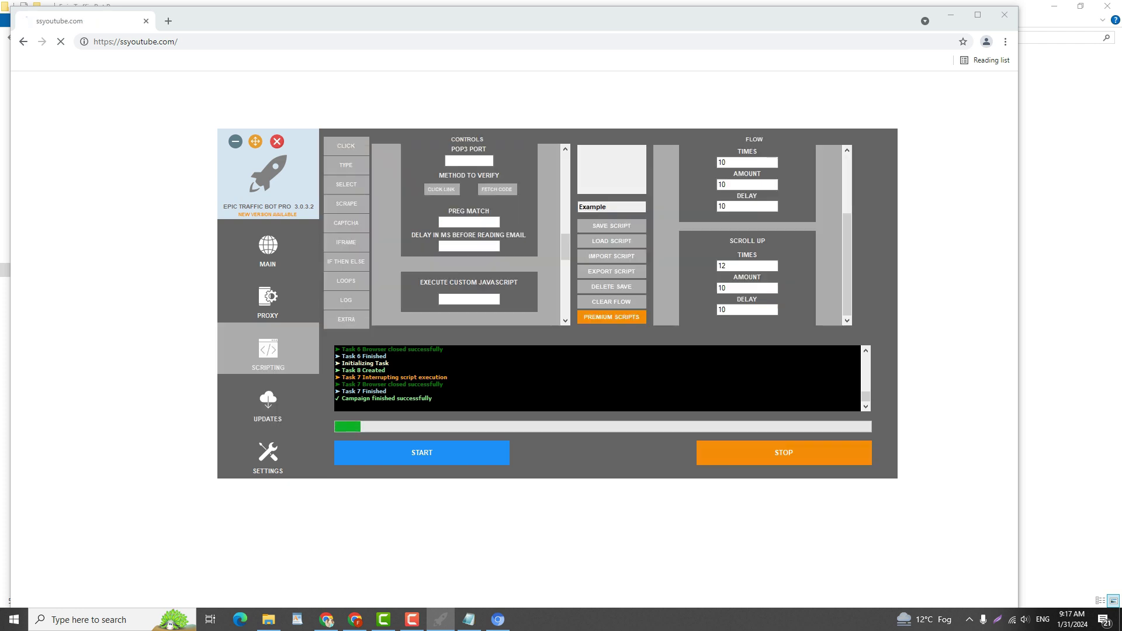
pyautogui.scroll(-2, 468, 233)
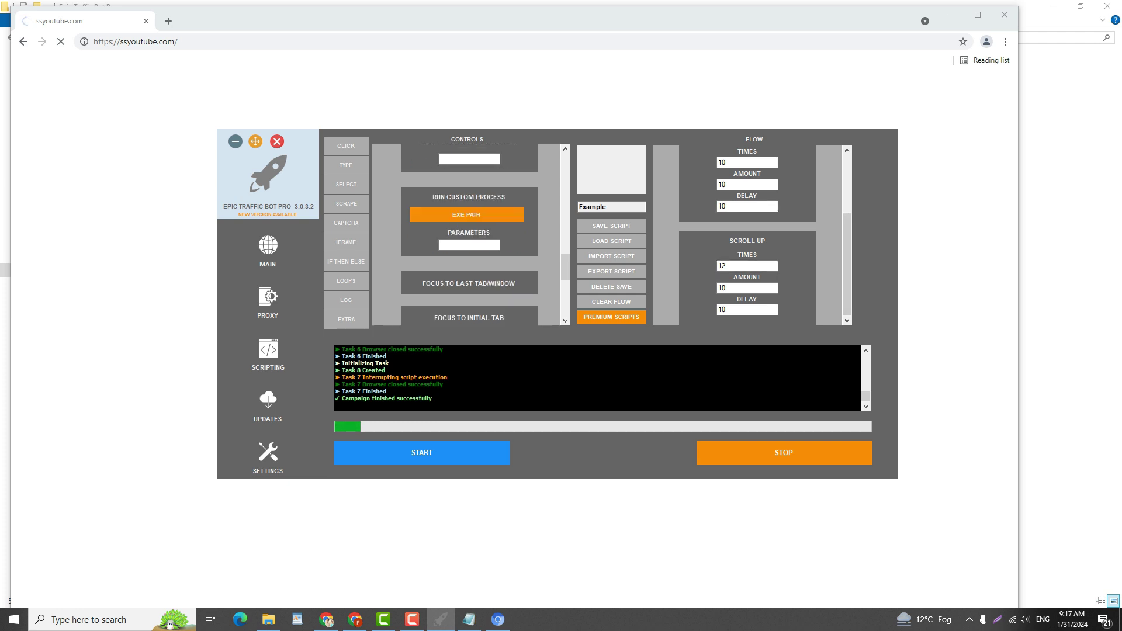
pyautogui.scroll(-2, 469, 233)
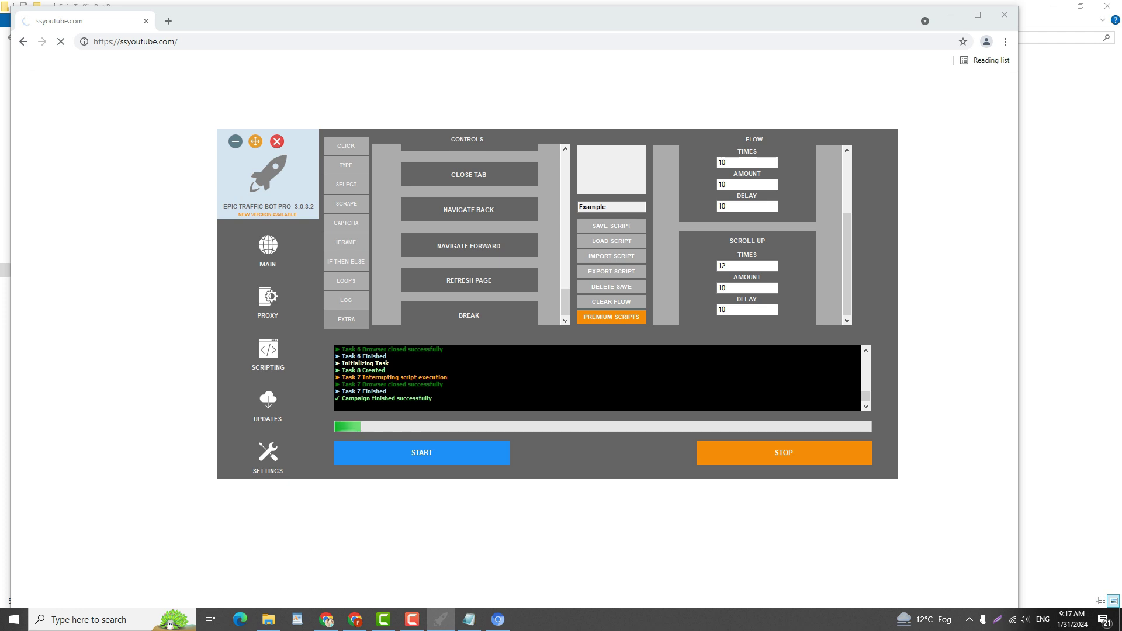
pyautogui.scroll(3, 469, 234)
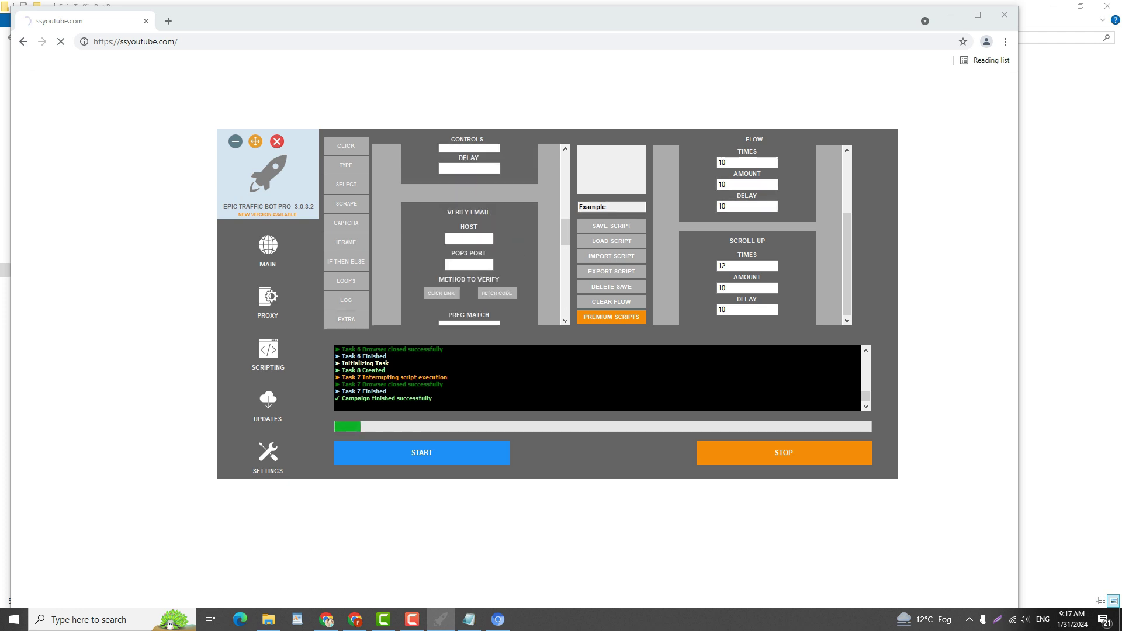
pyautogui.click(268, 250)
pyautogui.click(783, 453)
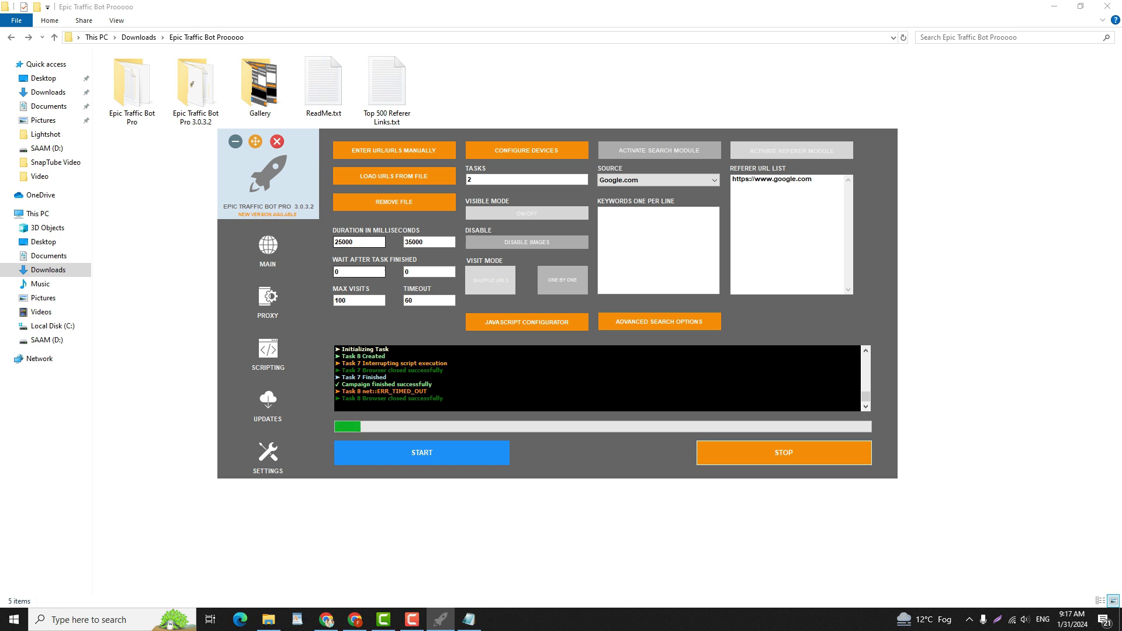
pyautogui.click(412, 620)
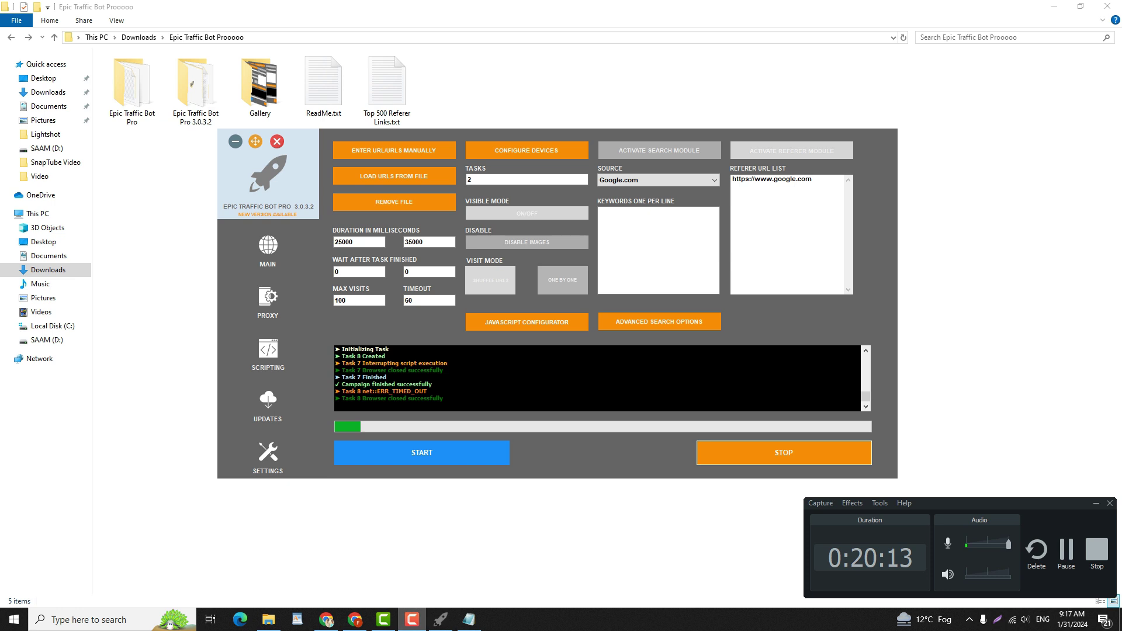
pyautogui.click(412, 619)
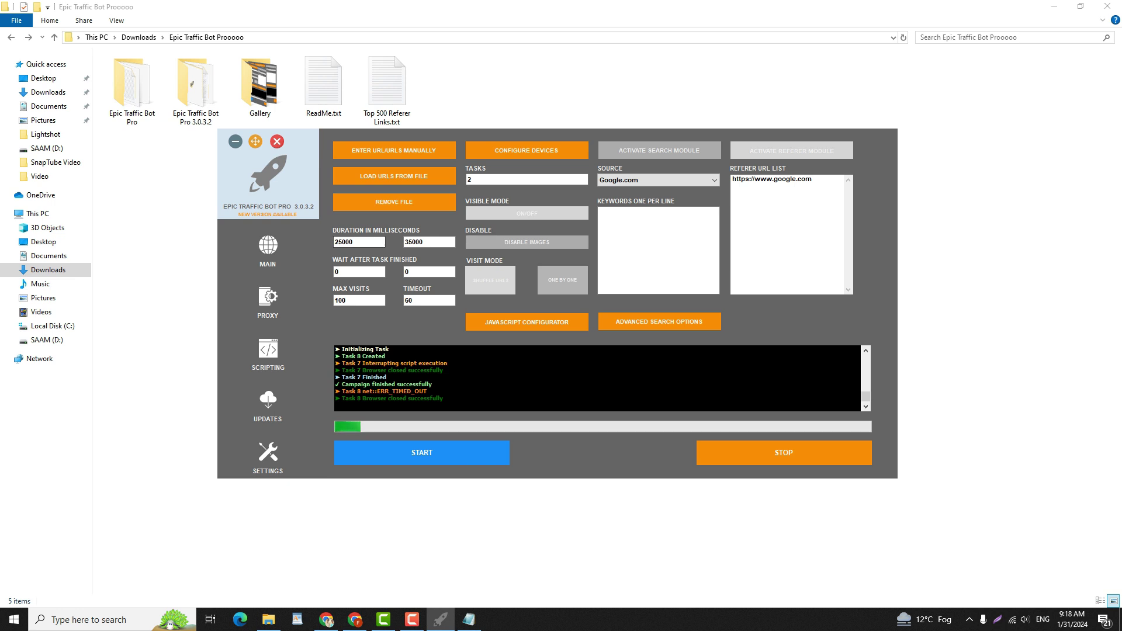
# Set the bot's visit duration range to 300000–350000 milliseconds.
pyautogui.doubleClick(345, 242)
pyautogui.write('300000')
pyautogui.click(432, 241)
pyautogui.write('0')
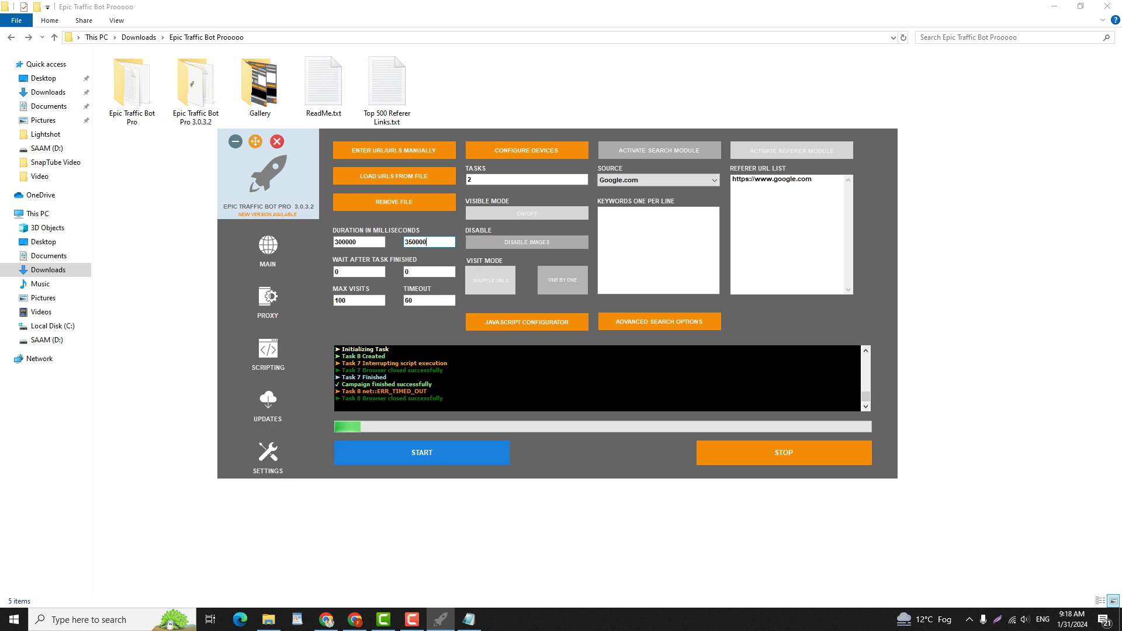
pyautogui.click(491, 179)
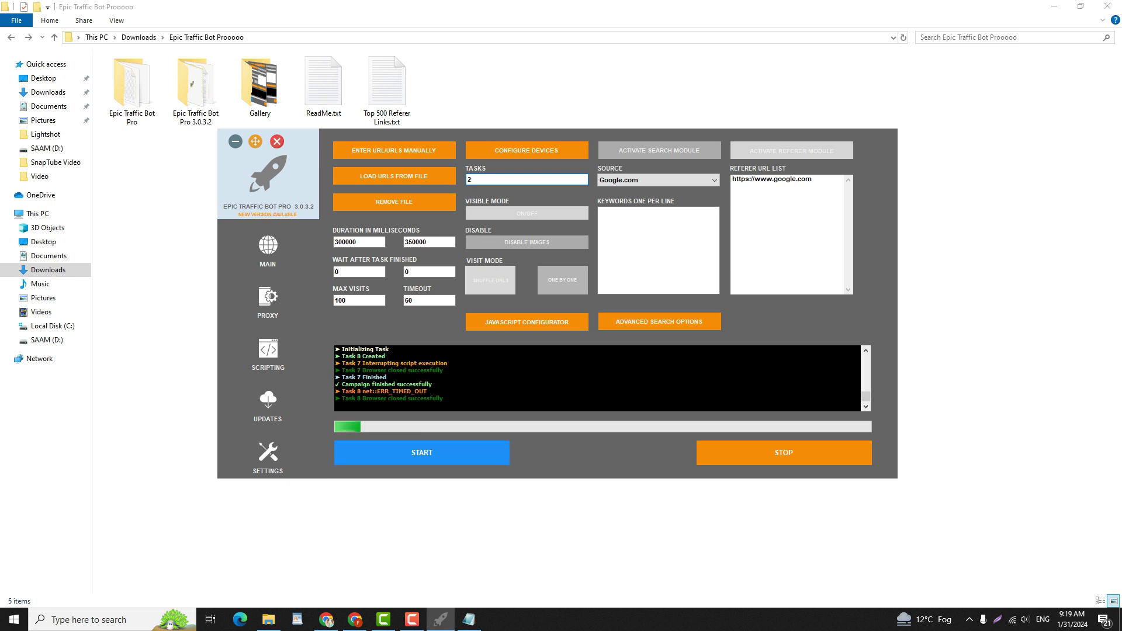
# Start the bot's run with the longer visit durations and stop it again.
pyautogui.click(422, 453)
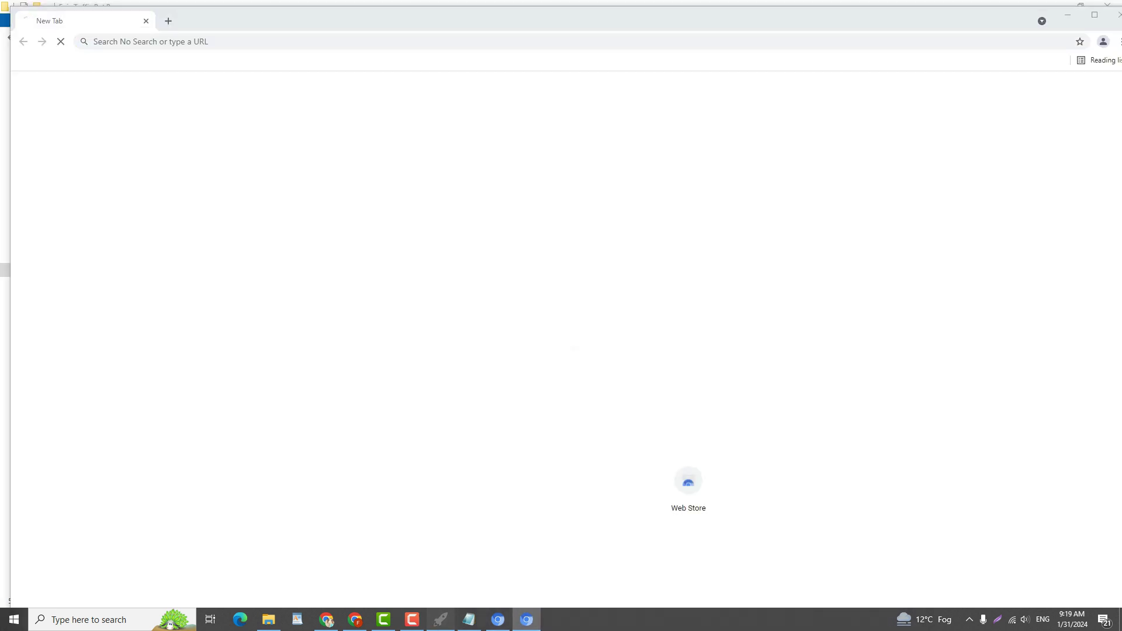
pyautogui.click(441, 620)
pyautogui.click(784, 453)
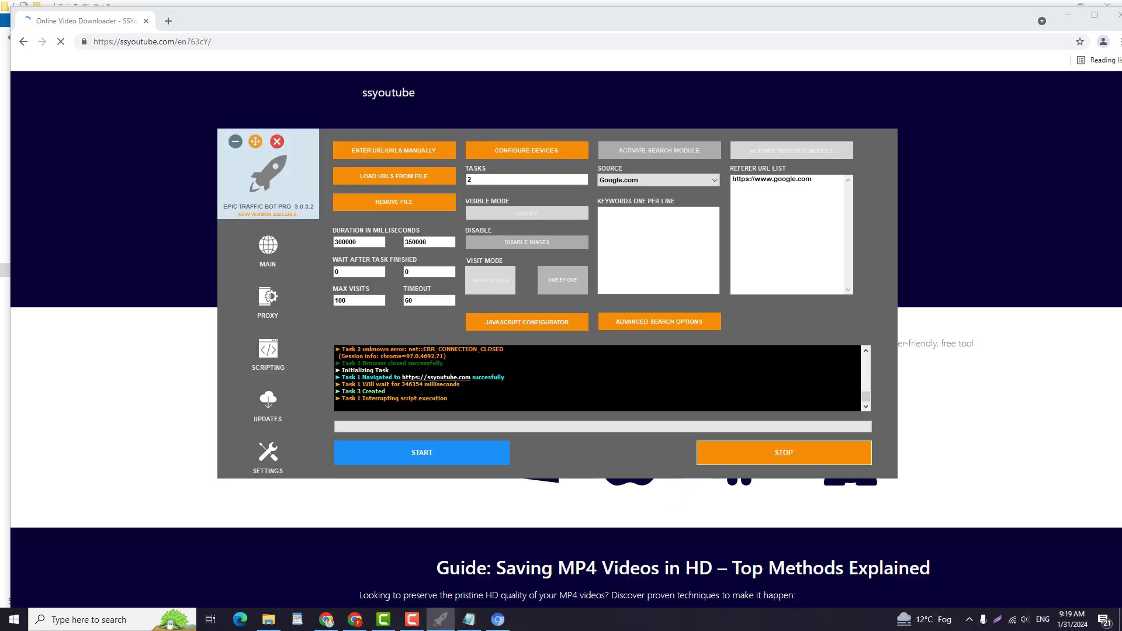
# Switch to Chrome and open the Nesabamedia site in a new tab.
pyautogui.click(326, 619)
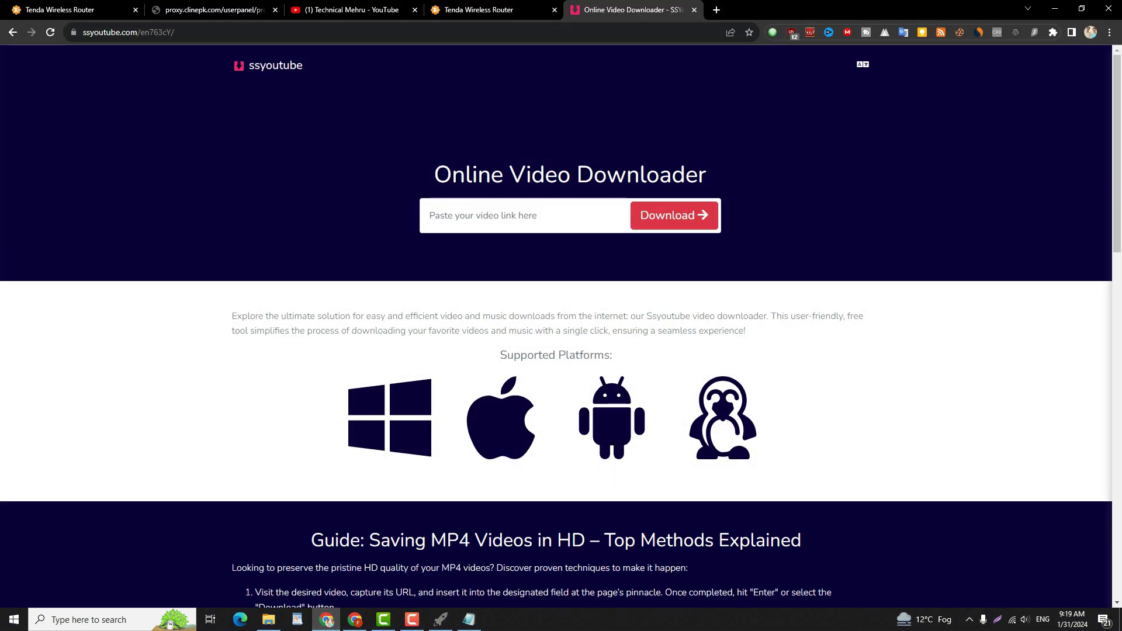
pyautogui.click(716, 10)
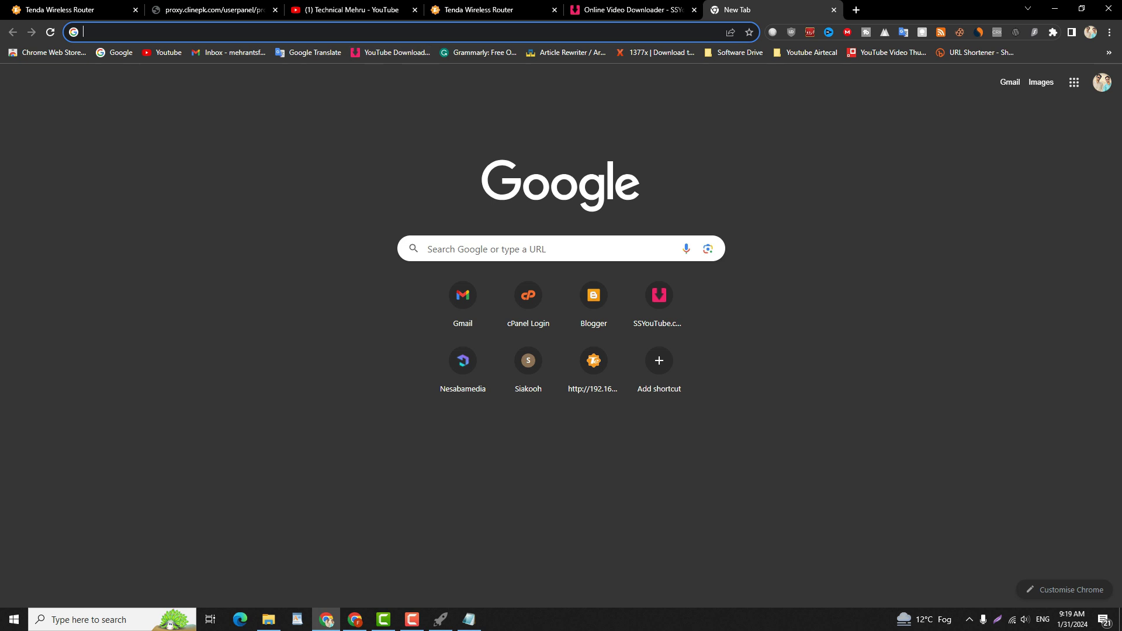
pyautogui.click(463, 361)
pyautogui.click(137, 32)
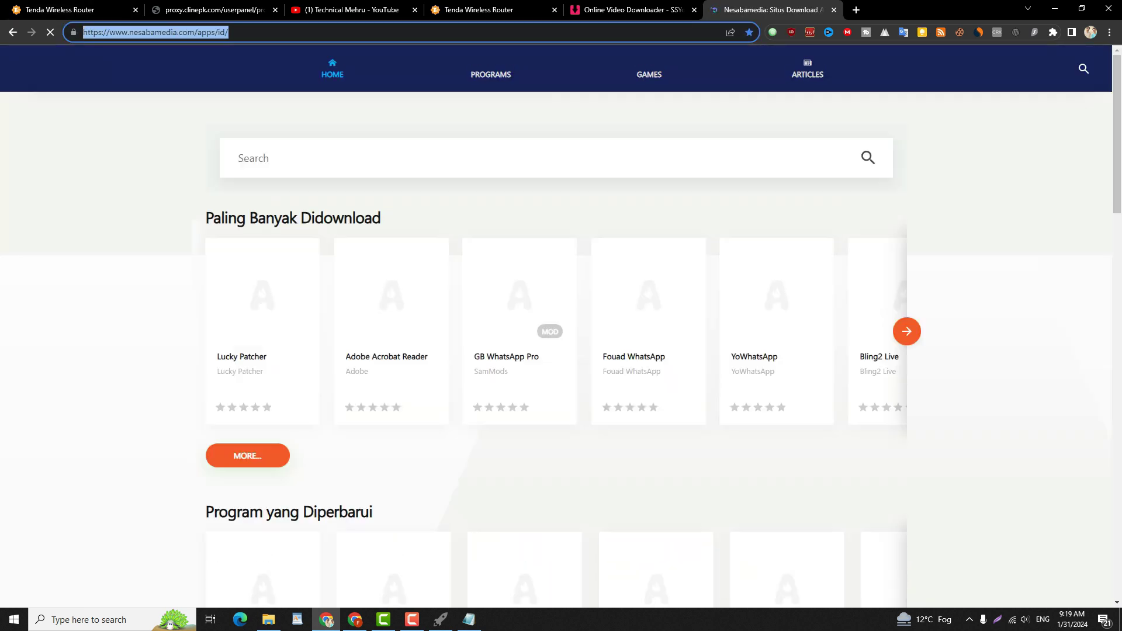
pyautogui.press('Return')
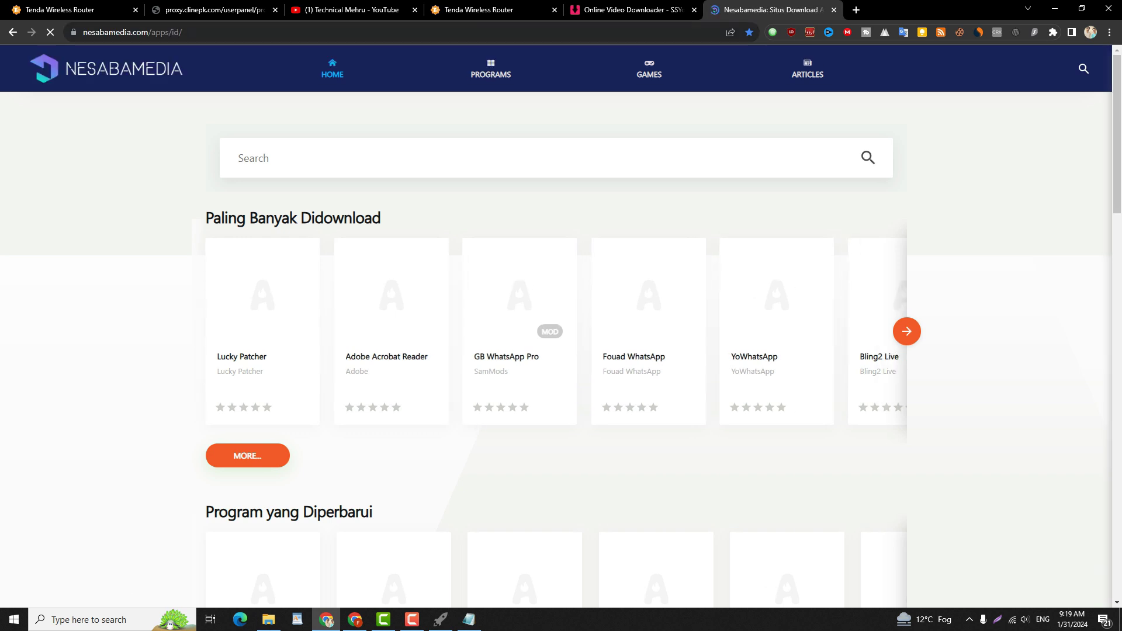
pyautogui.click(149, 32)
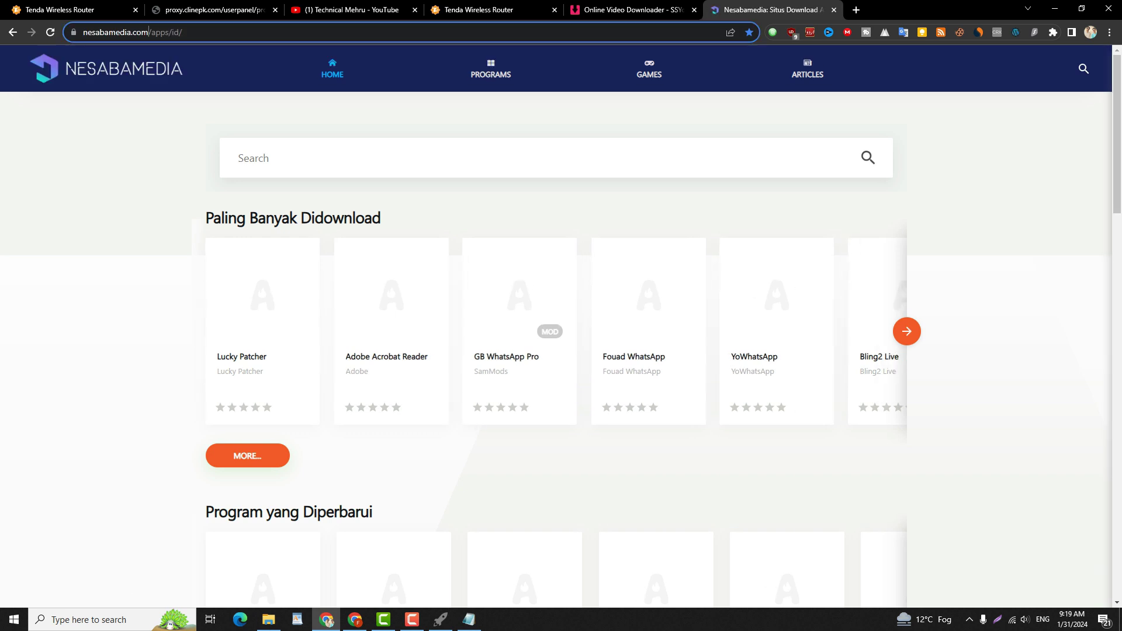
pyautogui.hotkey('shift', 'Home')
pyautogui.rightClick(149, 32)
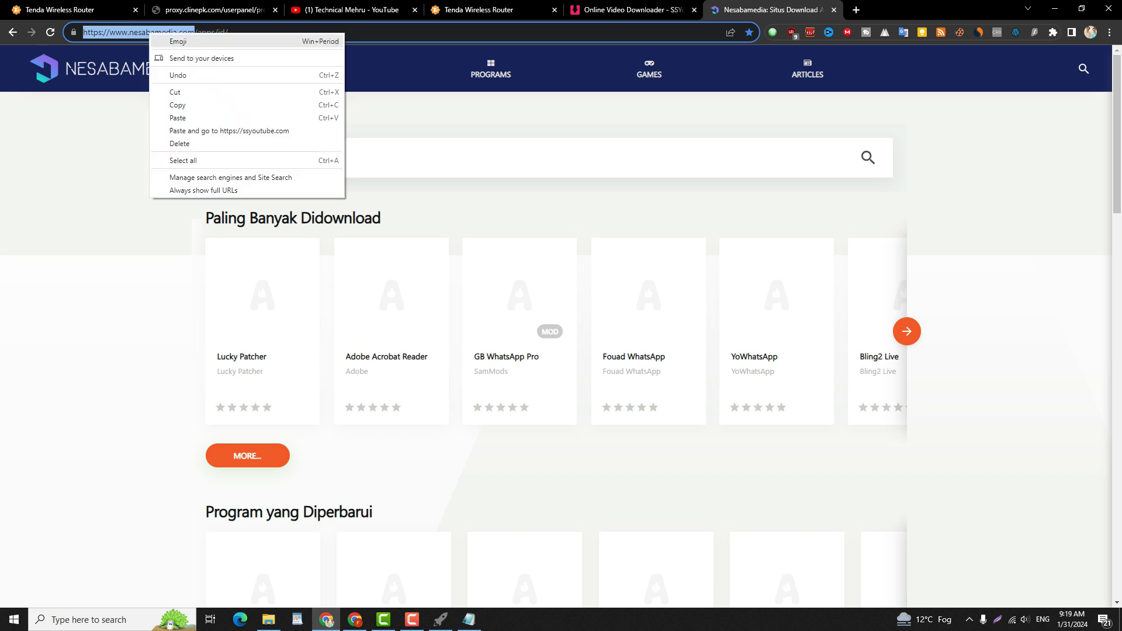
pyautogui.click(166, 106)
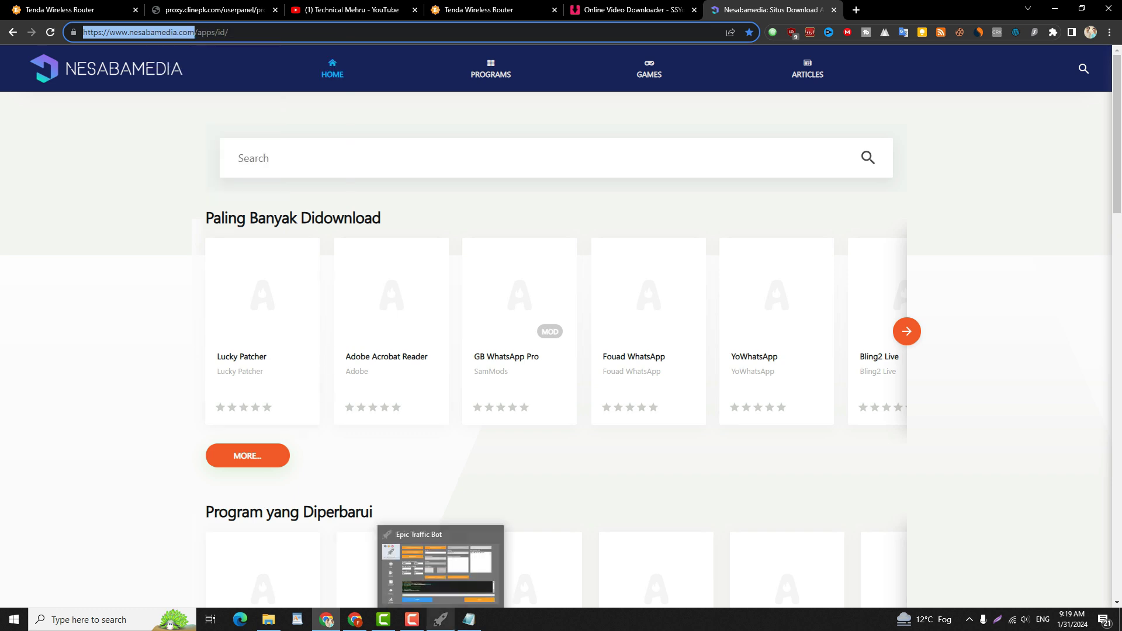
pyautogui.click(441, 619)
pyautogui.click(394, 150)
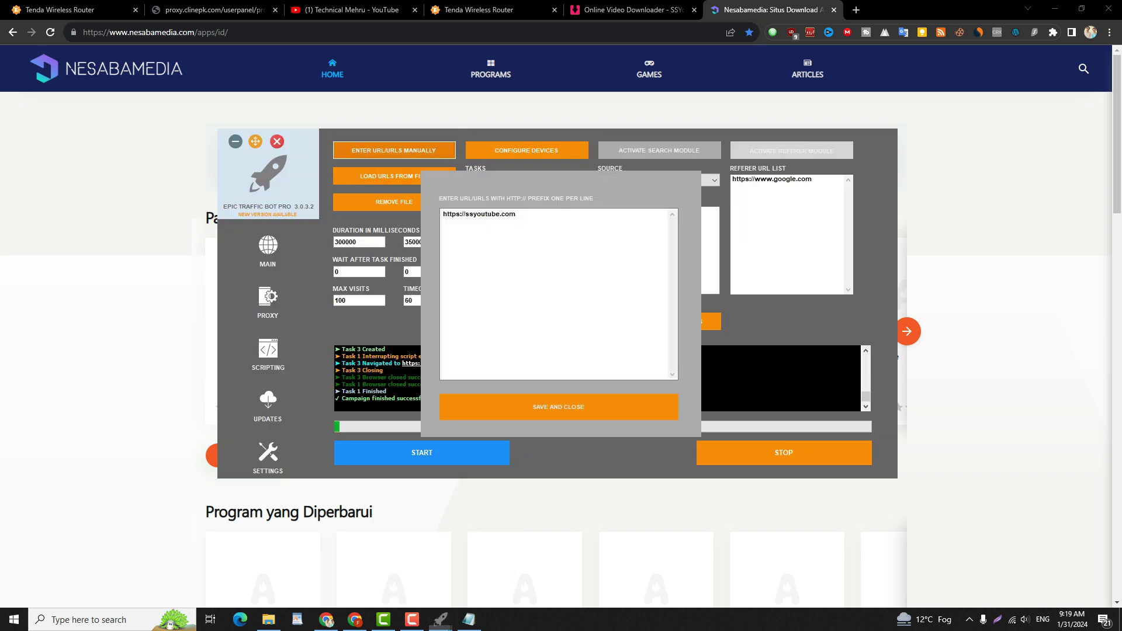
pyautogui.rightClick(443, 214)
pyautogui.click(491, 263)
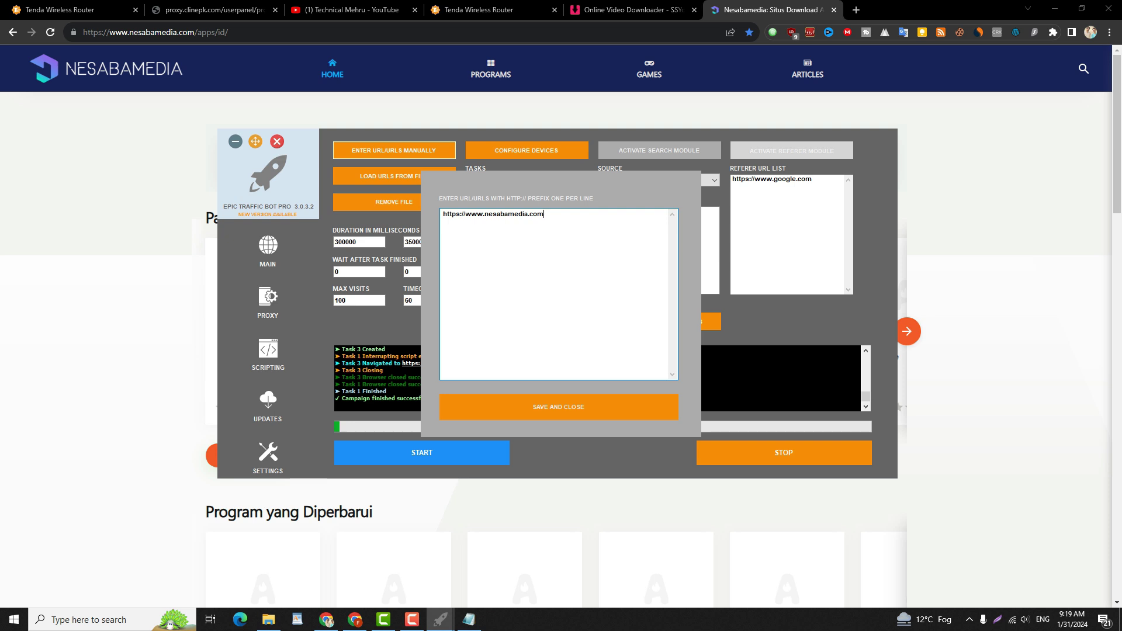
pyautogui.click(559, 407)
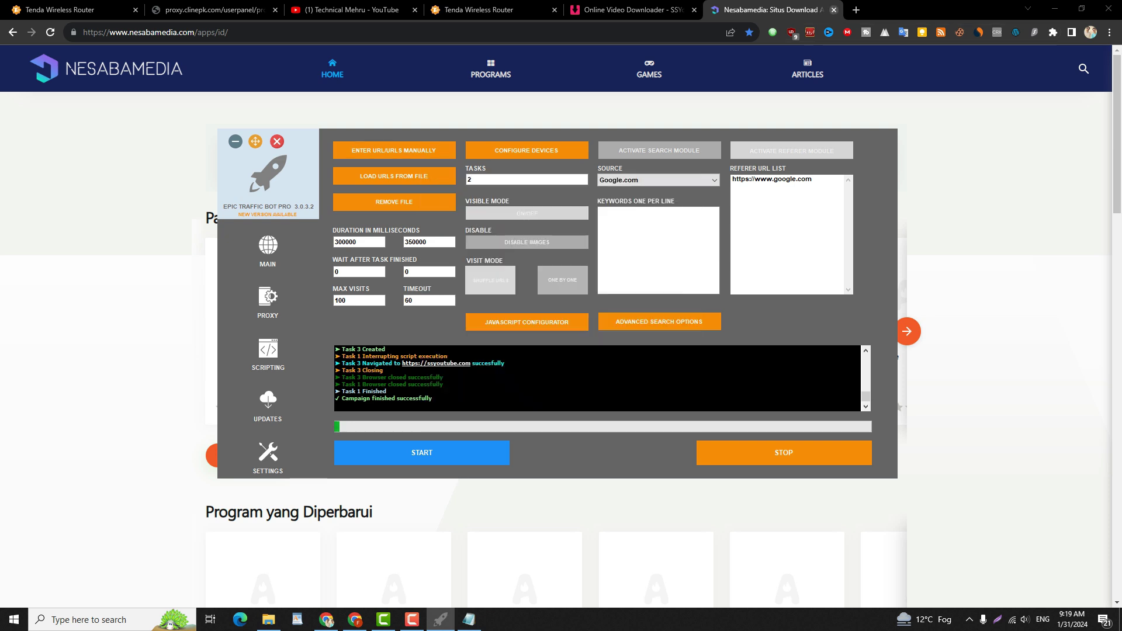
# Close the Nesabamedia tab in Chrome and start the bot's run on the new URL.
pyautogui.click(834, 9)
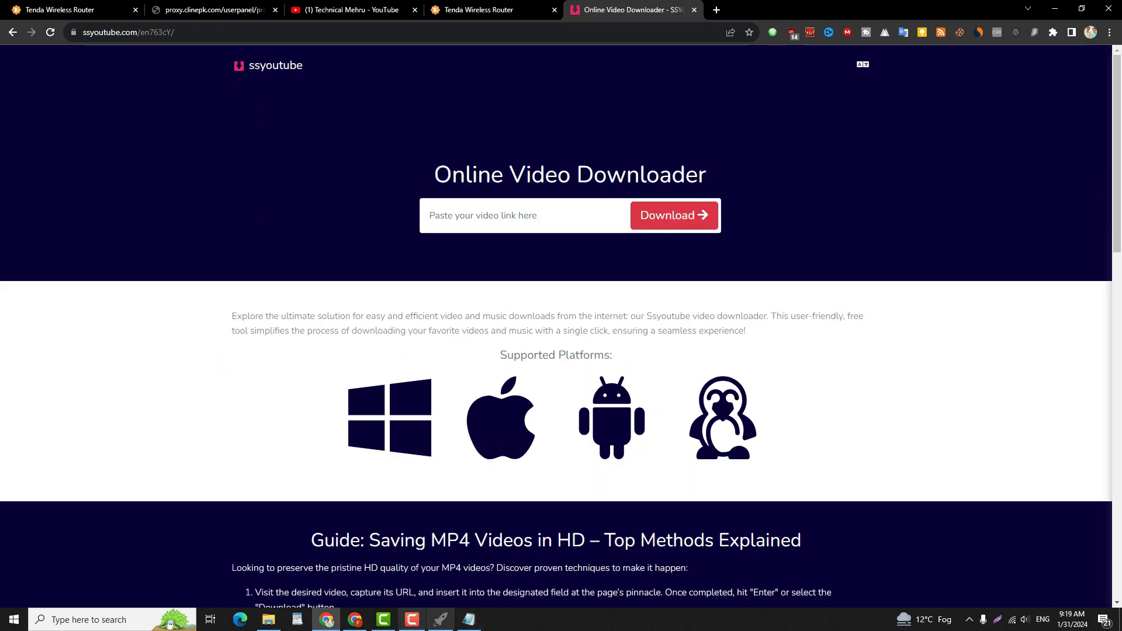
pyautogui.click(441, 620)
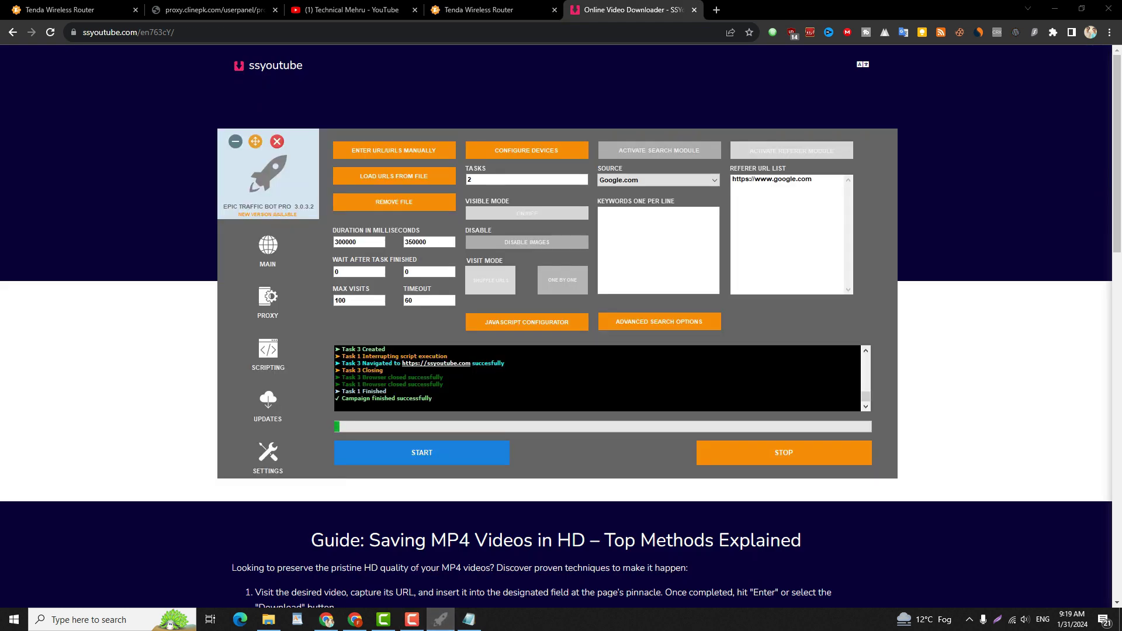
pyautogui.click(422, 453)
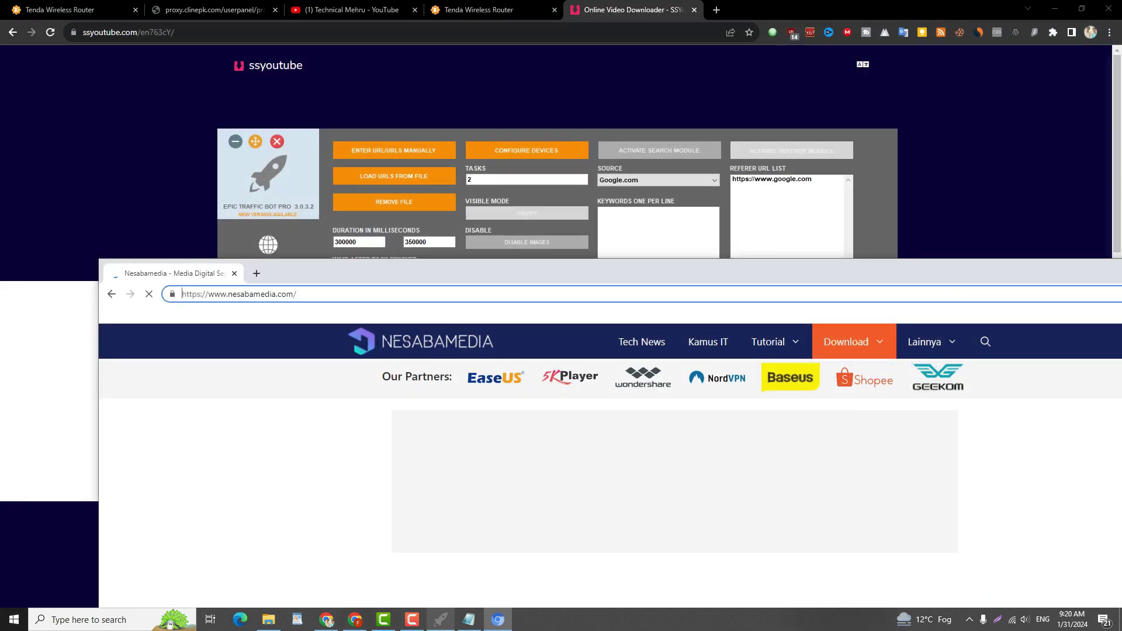
# Move the bot's browser window higher on the screen and examine how the Nesabamedia page loads and scrolls.
pyautogui.moveTo(441, 619)
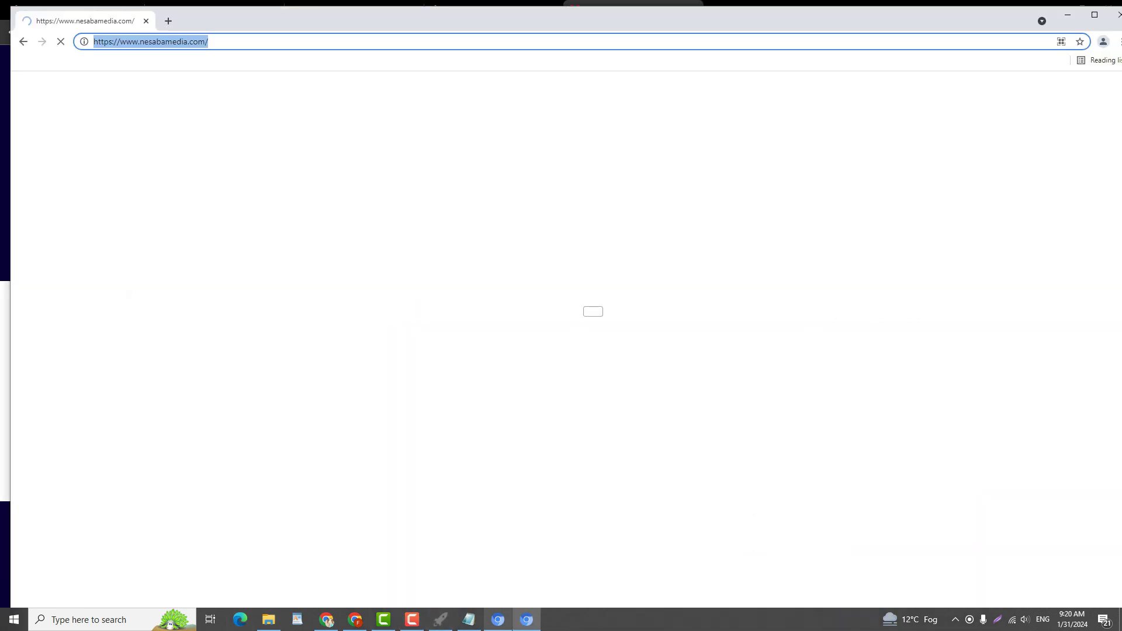
pyautogui.moveTo(498, 619)
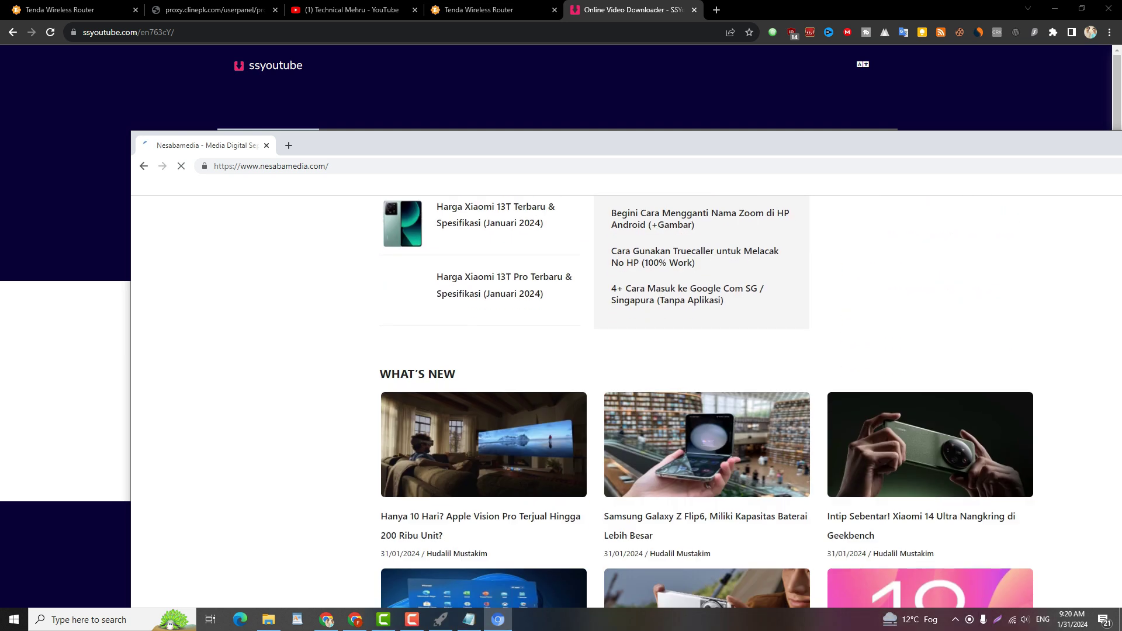
pyautogui.moveTo(585, 145); pyautogui.dragTo(563, 27)
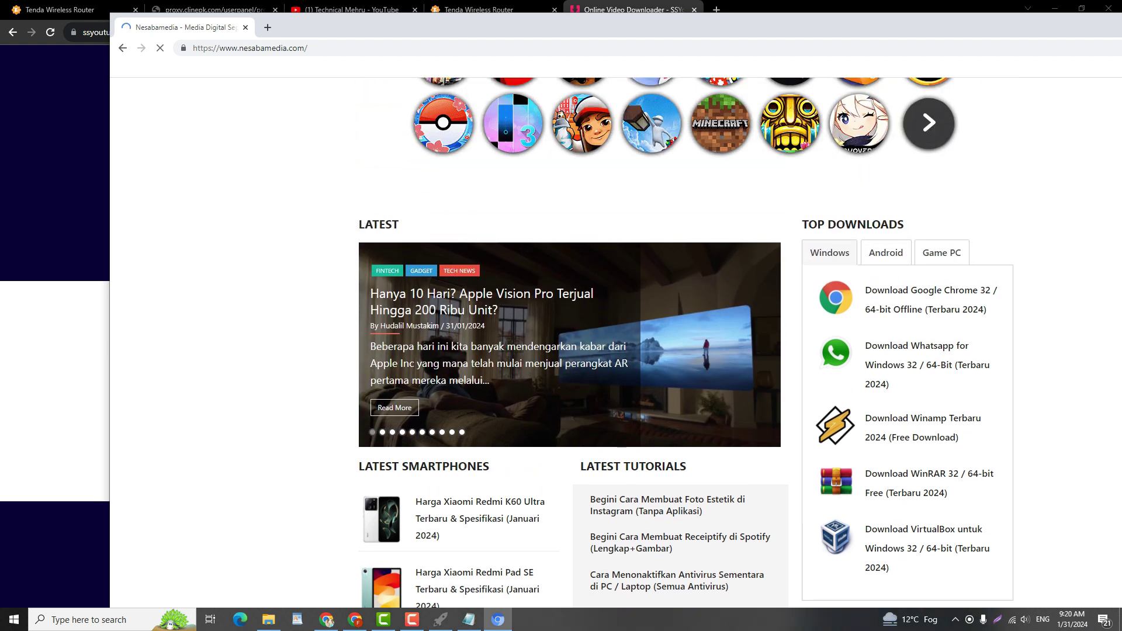
pyautogui.hotkey('ctrl', 'n')
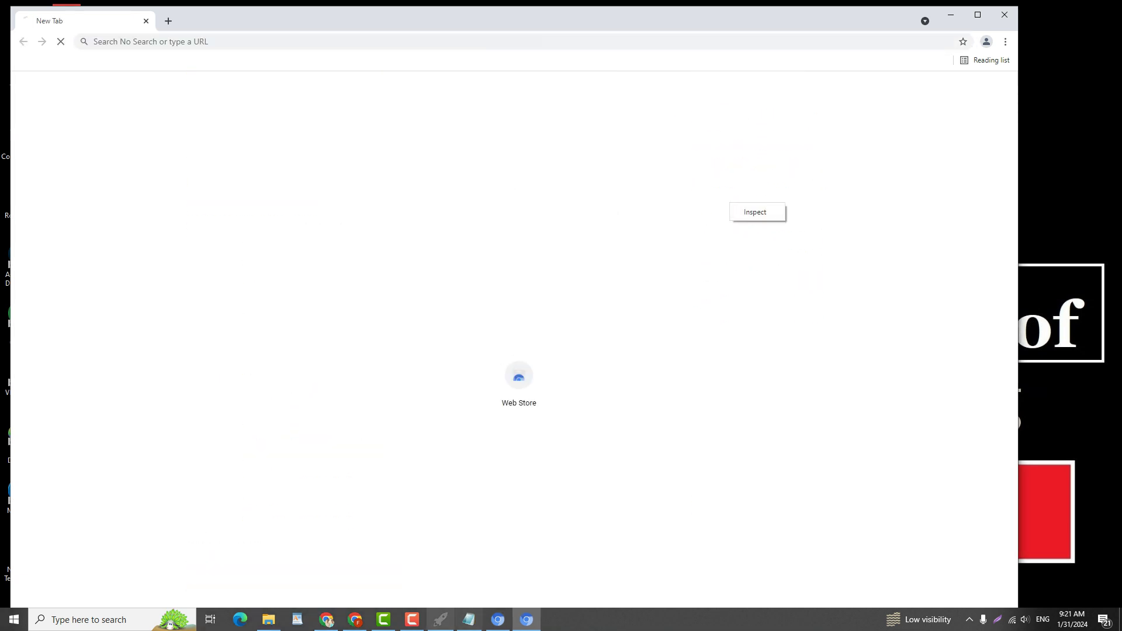
# In the bot's loaded Nesabamedia window, open the VirtualBox and Winamp download links in new tabs and view the VirtualBox tab.
pyautogui.click(497, 620)
pyautogui.rightClick(759, 208)
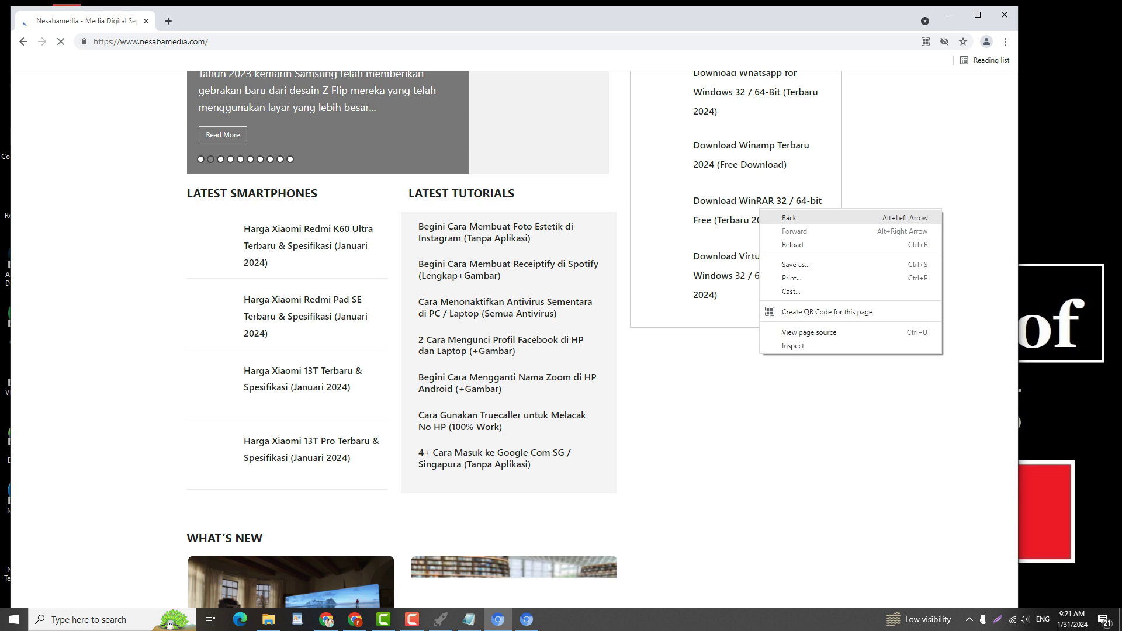
pyautogui.rightClick(717, 273)
pyautogui.click(754, 282)
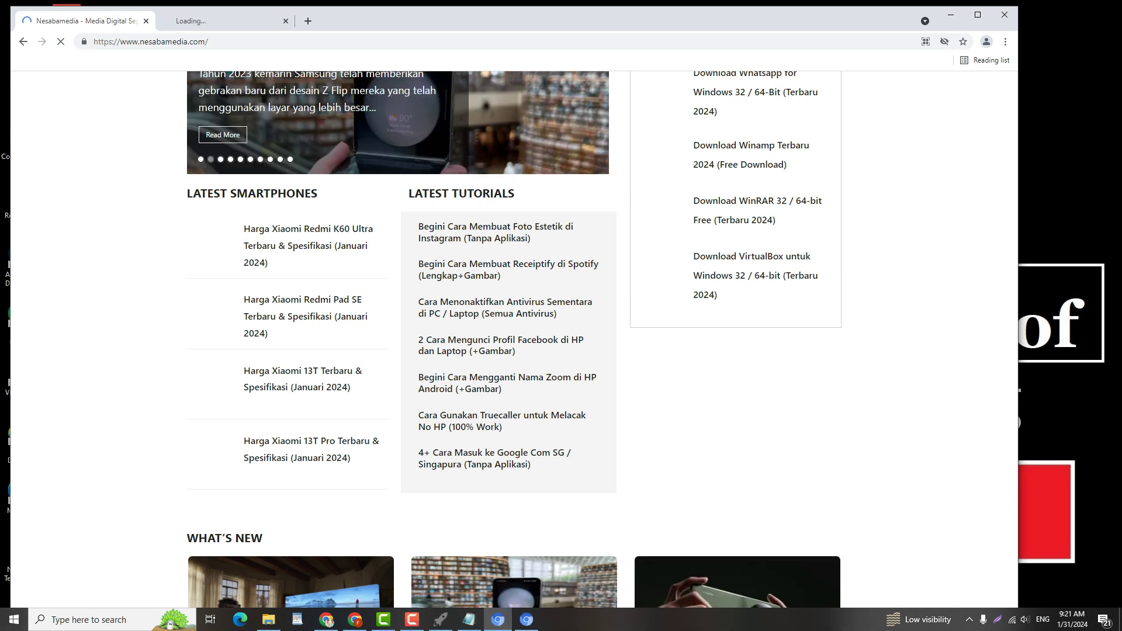
pyautogui.rightClick(733, 151)
pyautogui.click(777, 158)
pyautogui.click(233, 20)
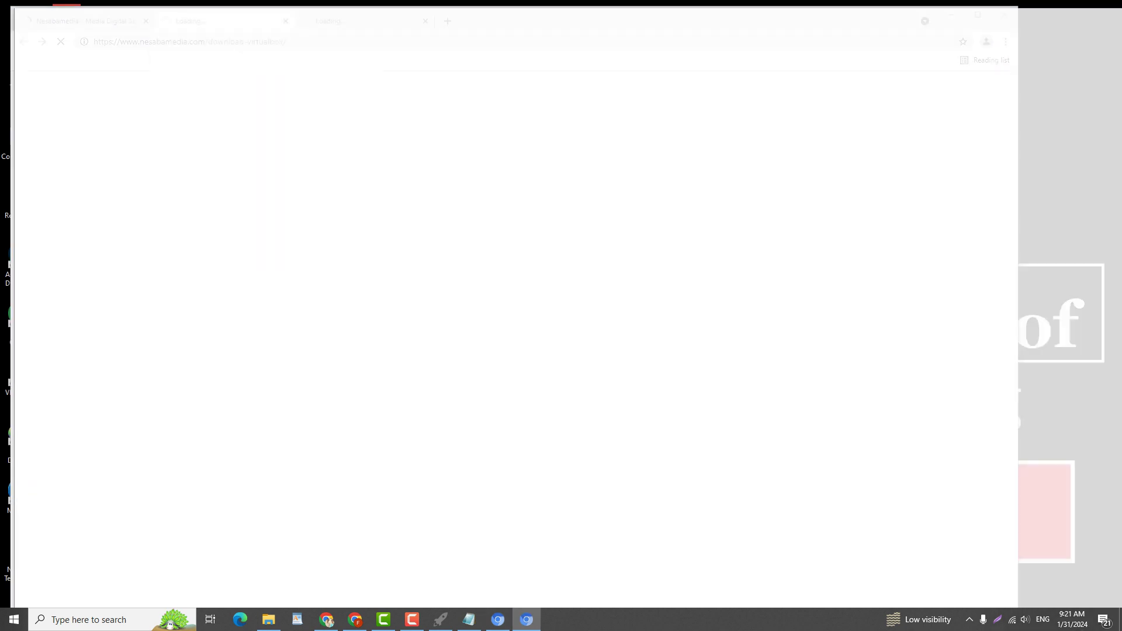
pyautogui.click(498, 619)
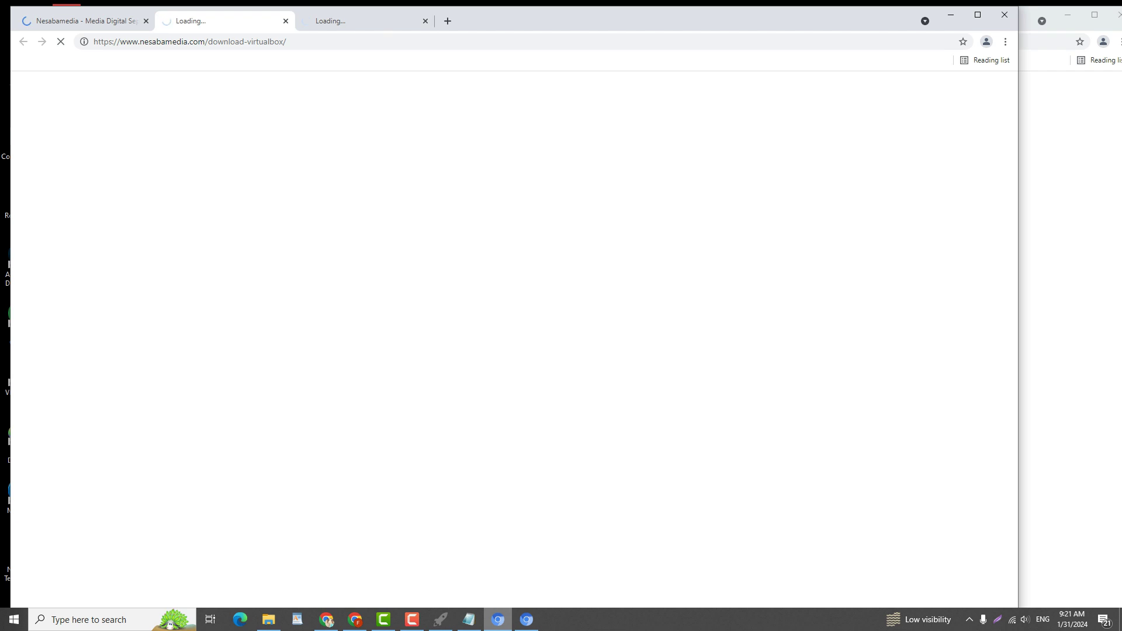